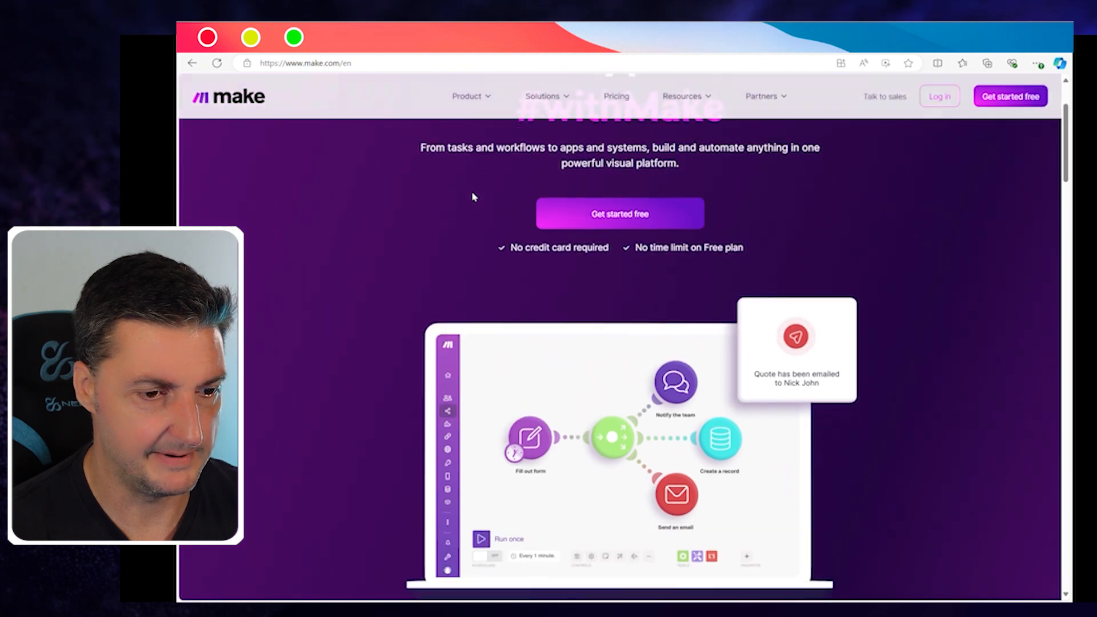
scroll(473, 196, down, 9)
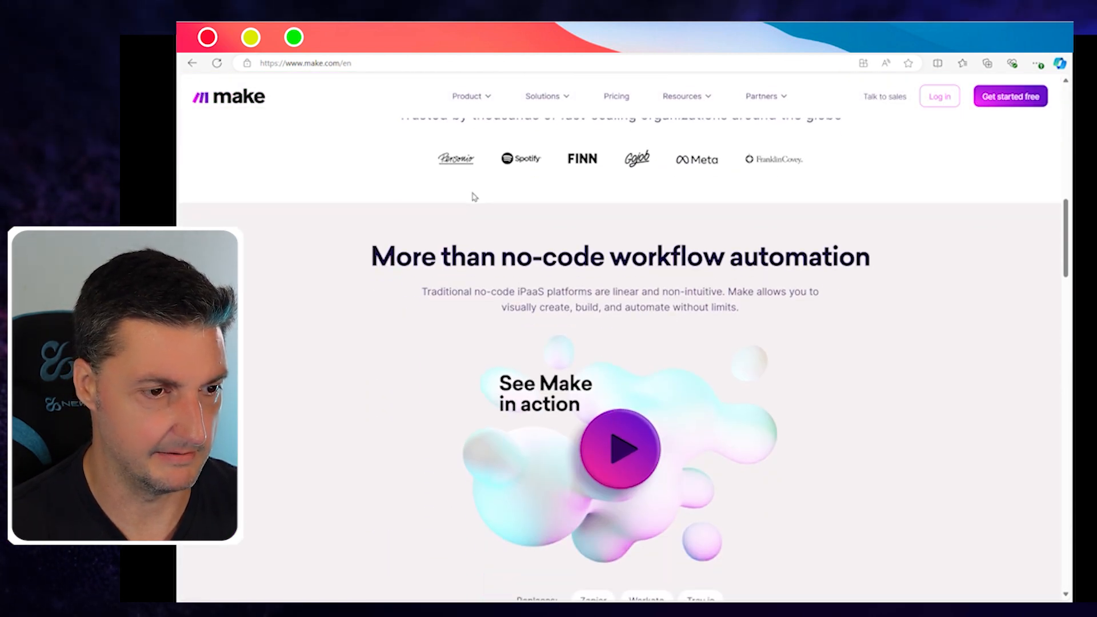
Step: Open the Apps & services catalogue and scroll through the 1882 listed integrations
scroll(473, 196, up, 12)
scroll(471, 196, up, 1)
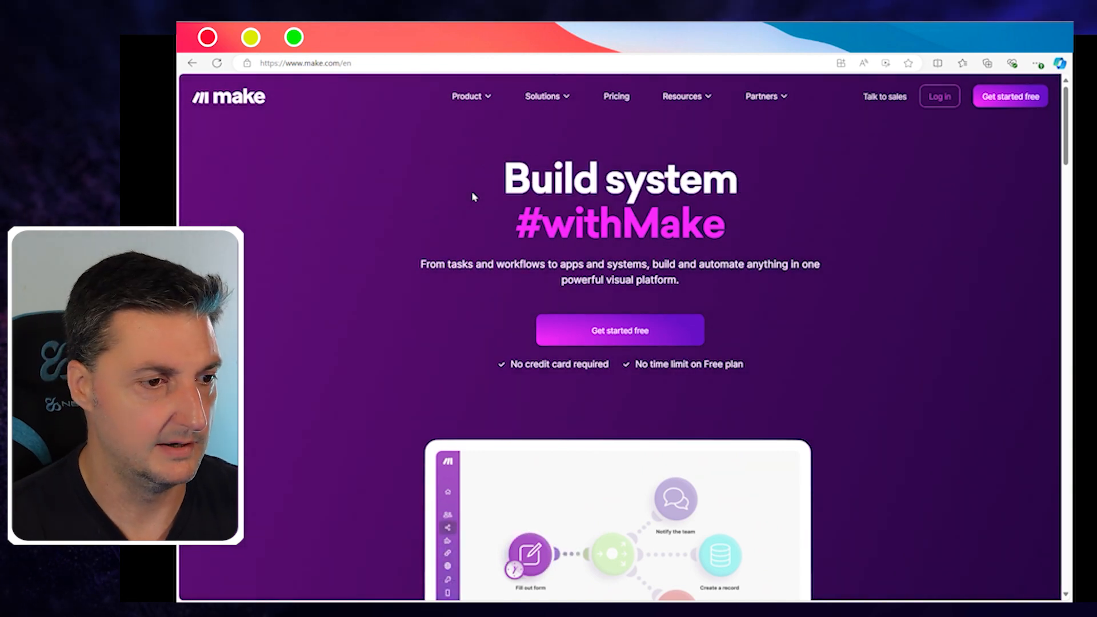
mouse_move(482, 101)
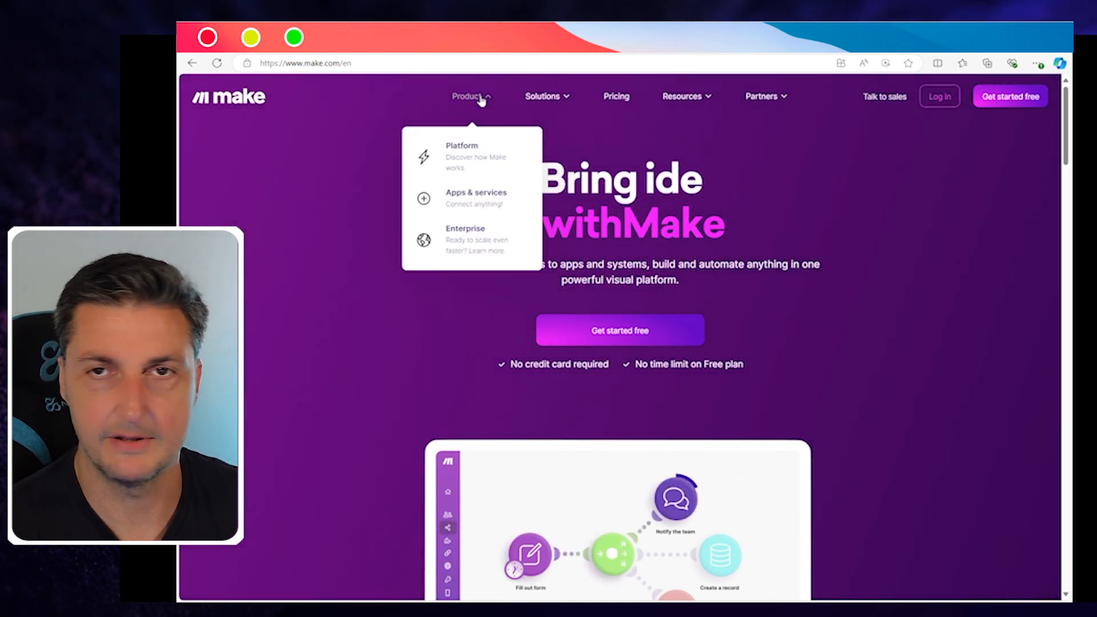
click(474, 207)
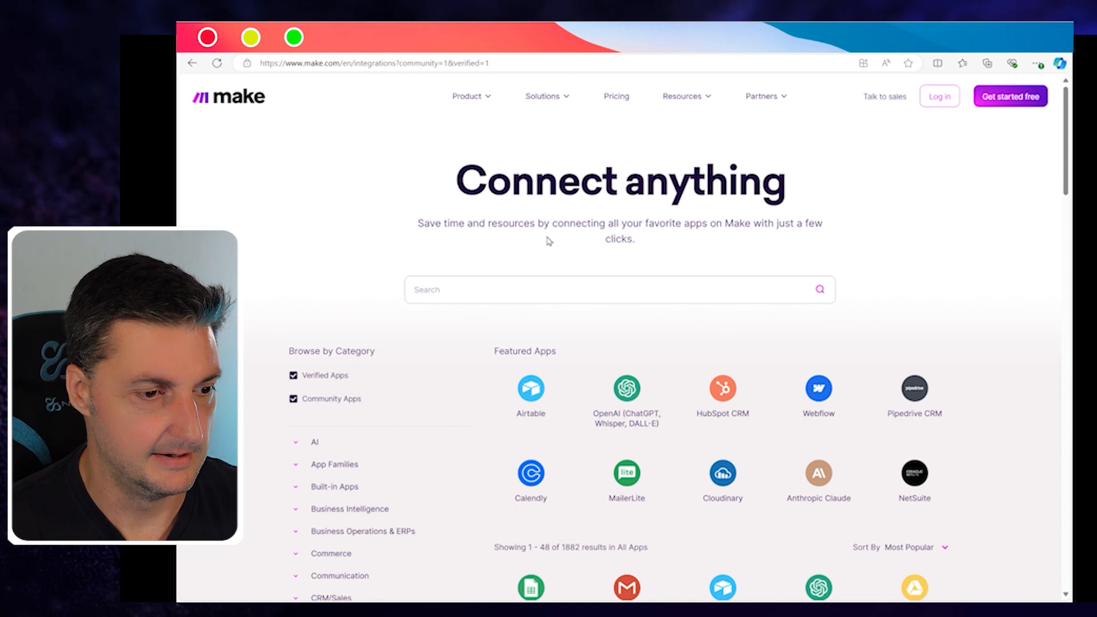
scroll(548, 241, down, 3)
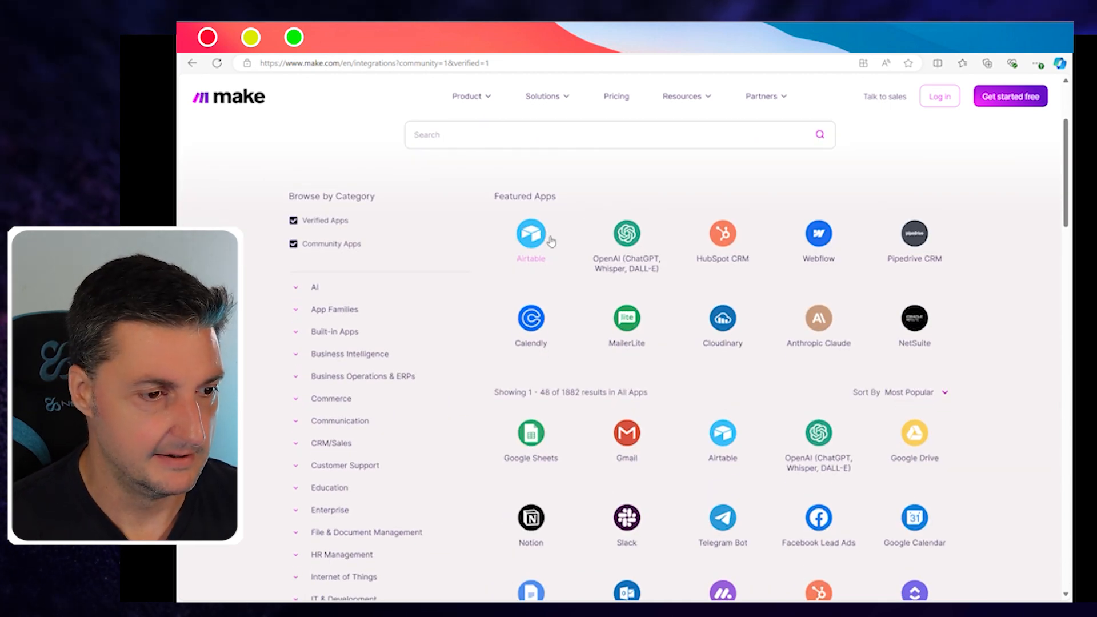
scroll(555, 237, down, 1)
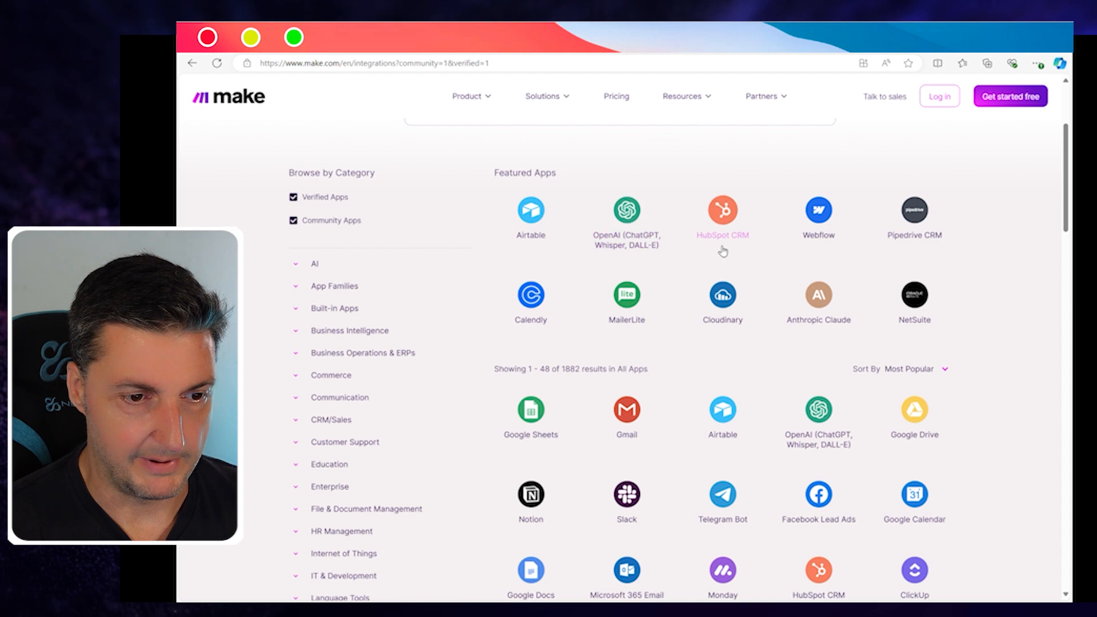
scroll(773, 282, down, 1)
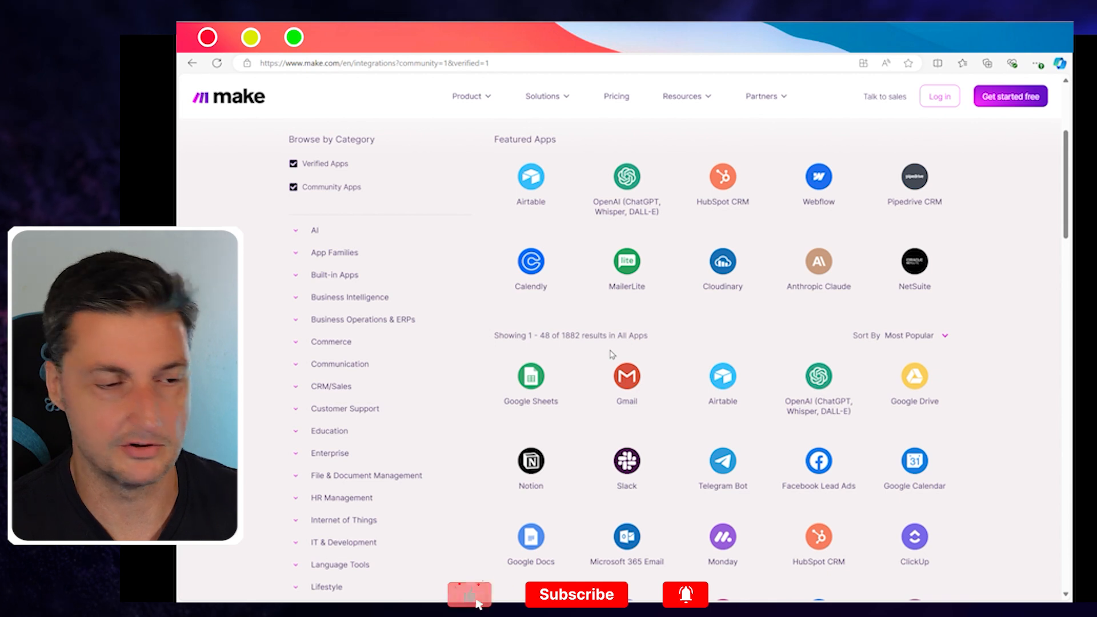
scroll(611, 354, down, 4)
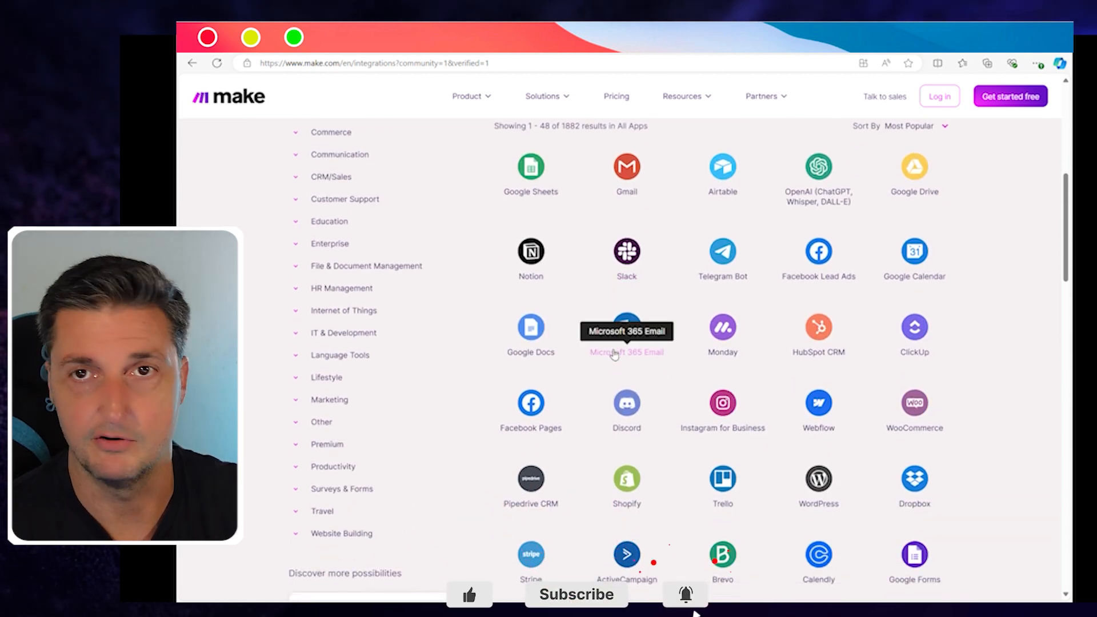
scroll(612, 352, up, 8)
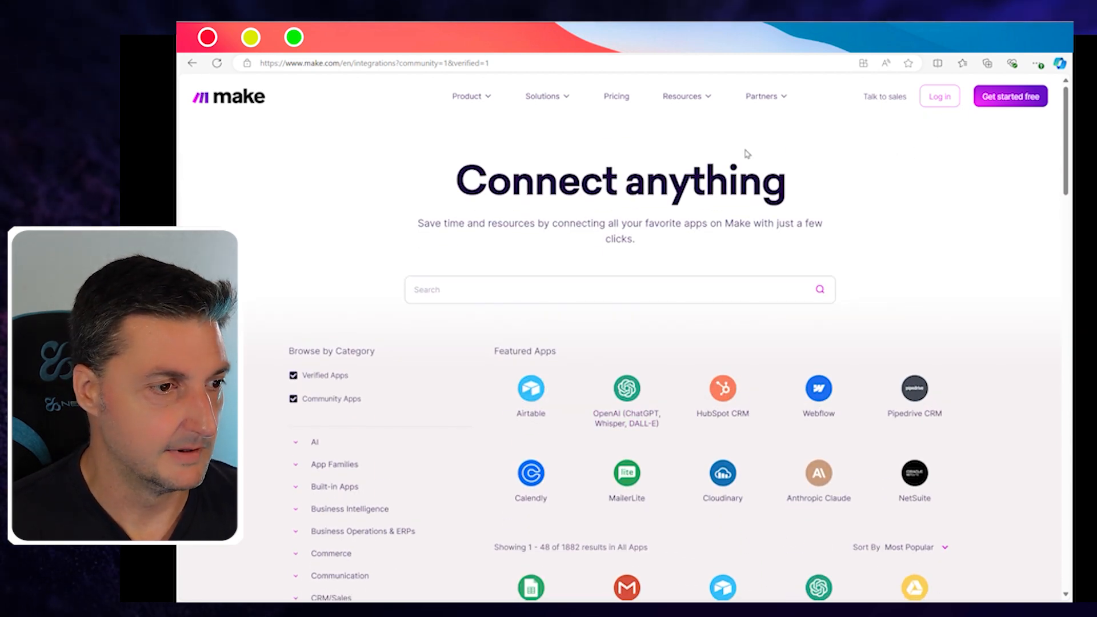
mouse_move(475, 94)
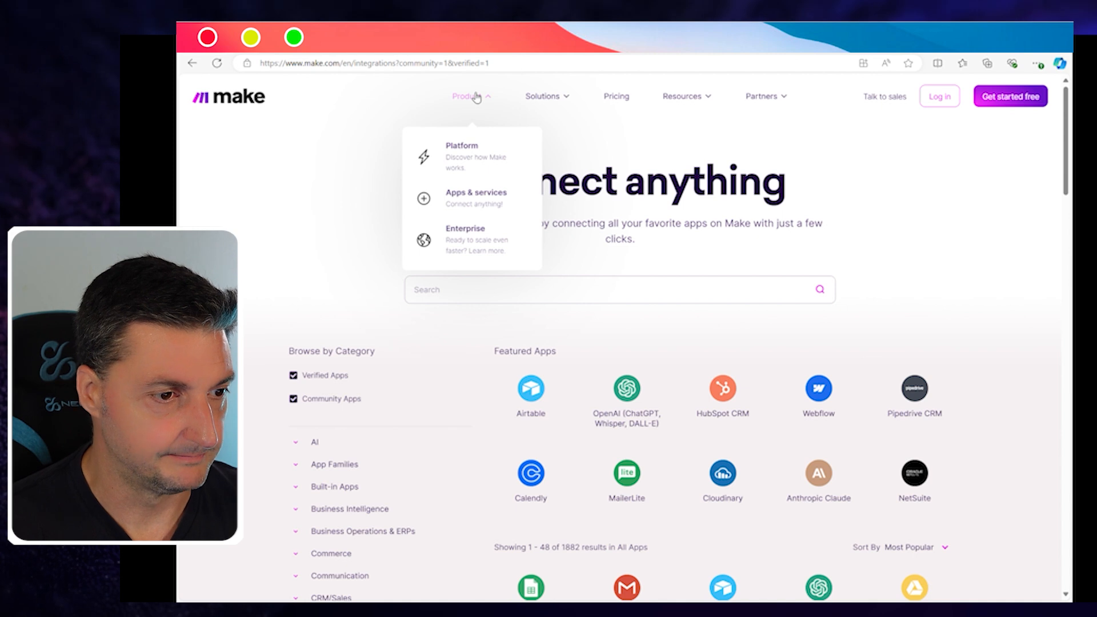
Step: Open the Pricing page and scroll through the available plans
click(617, 98)
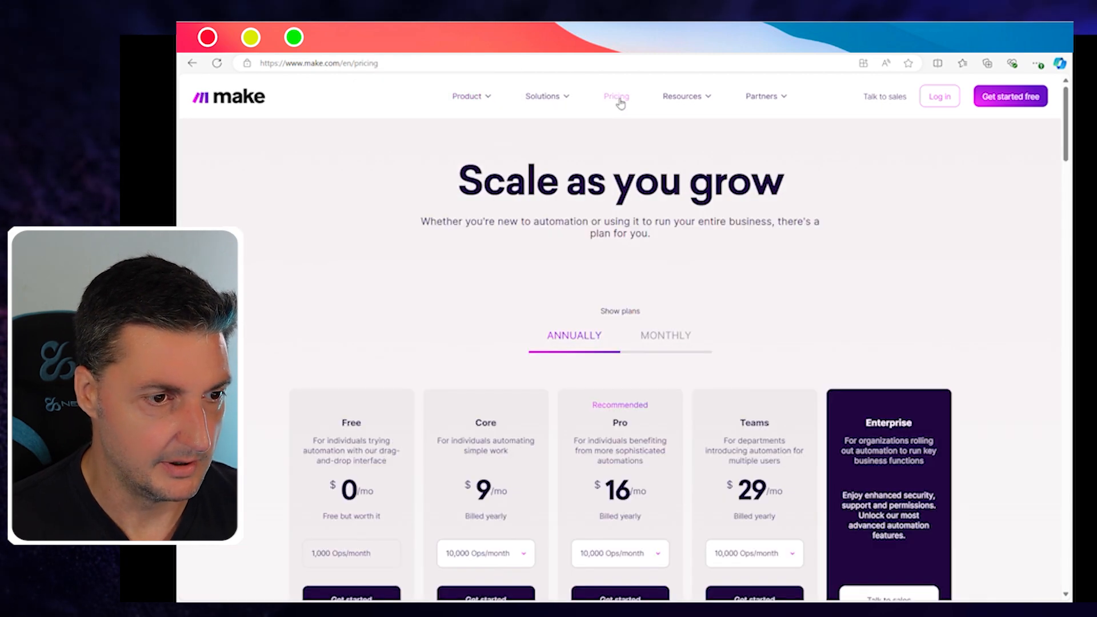
scroll(571, 282, down, 4)
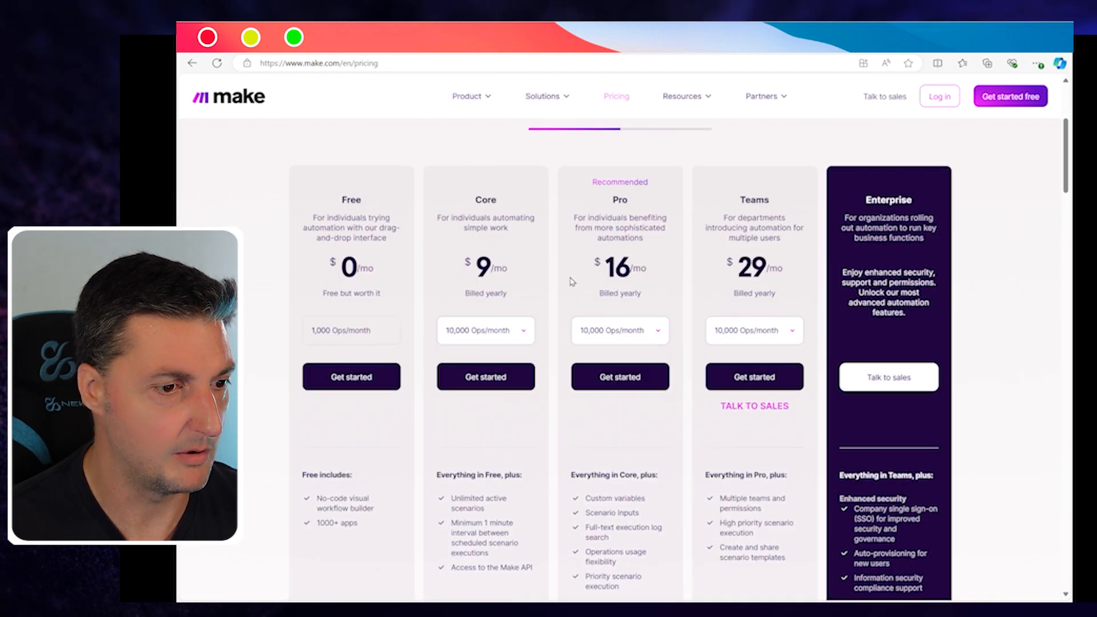
scroll(483, 297, down, 1)
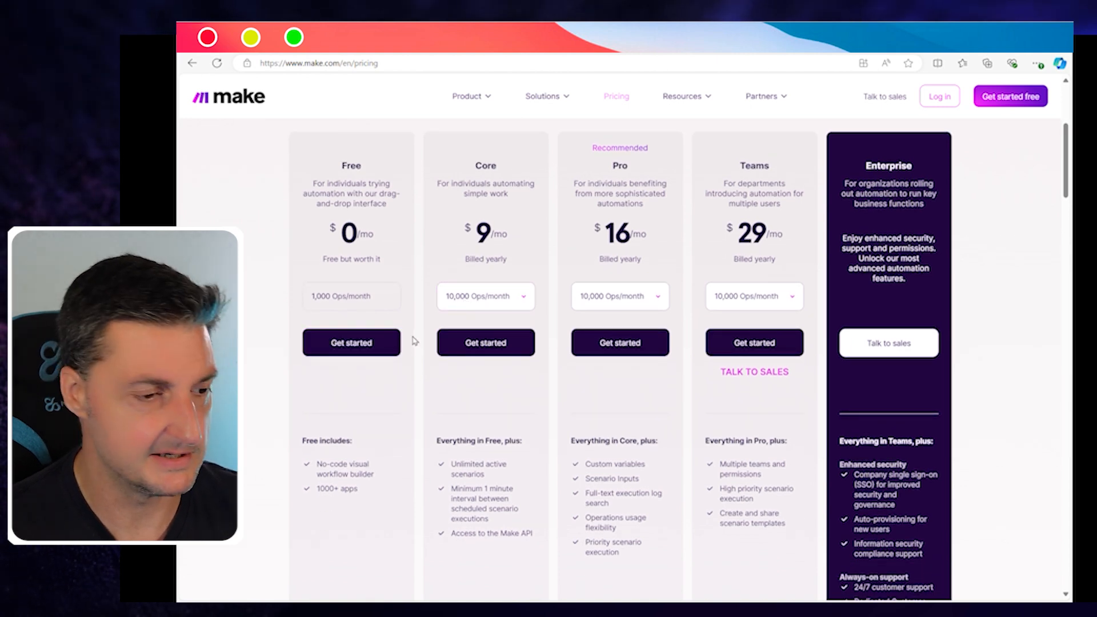
scroll(412, 343, down, 10)
scroll(415, 341, down, 4)
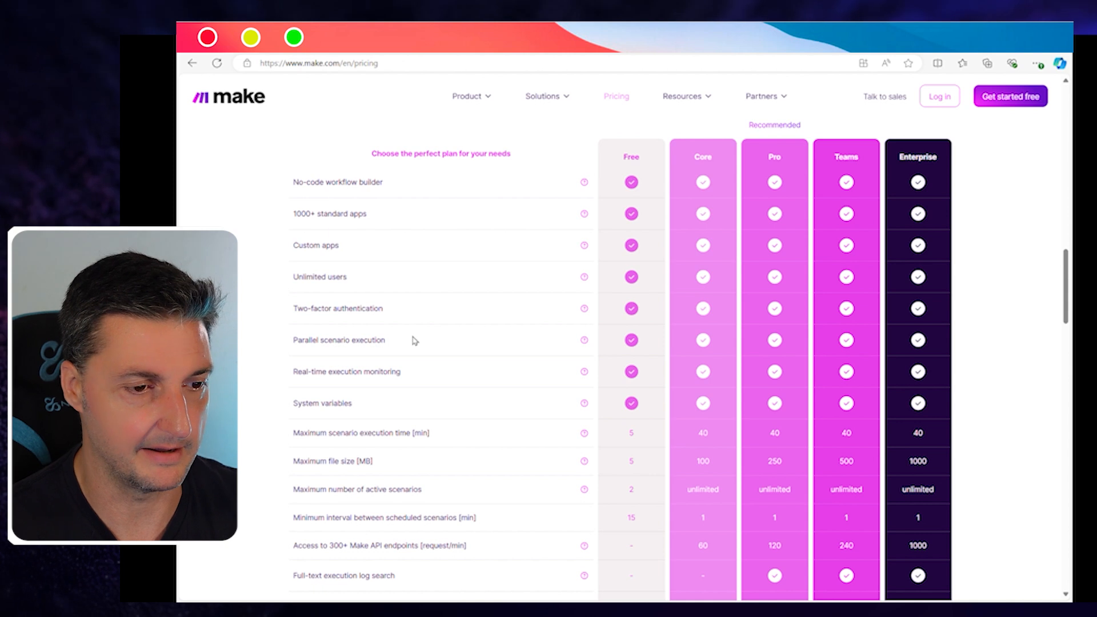
scroll(429, 341, down, 2)
scroll(429, 342, up, 1)
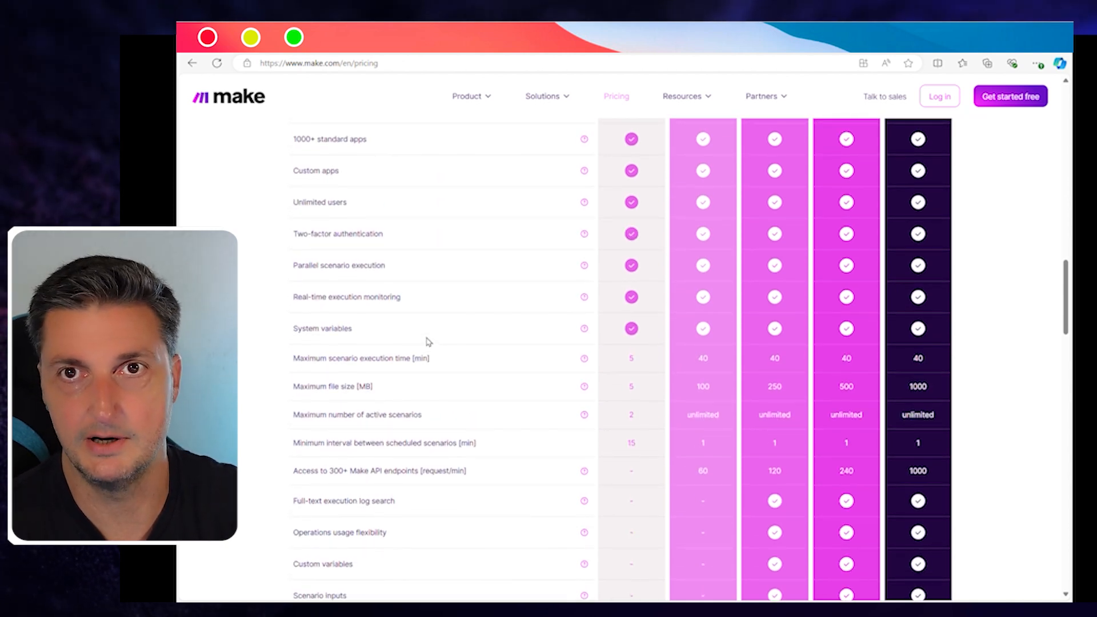
scroll(428, 341, up, 1)
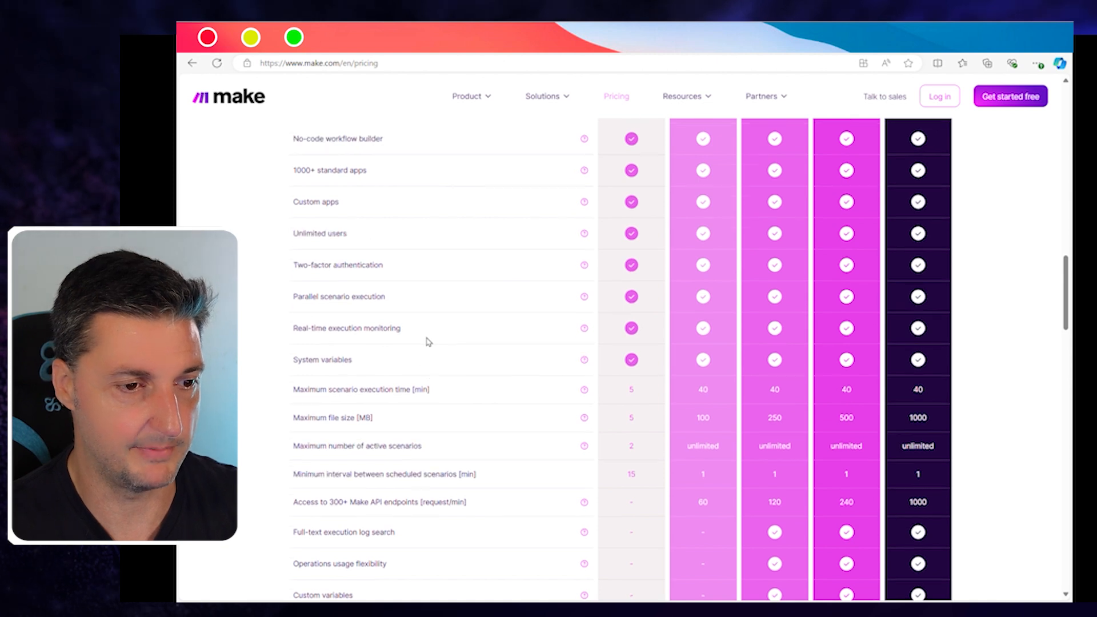
scroll(428, 341, up, 2)
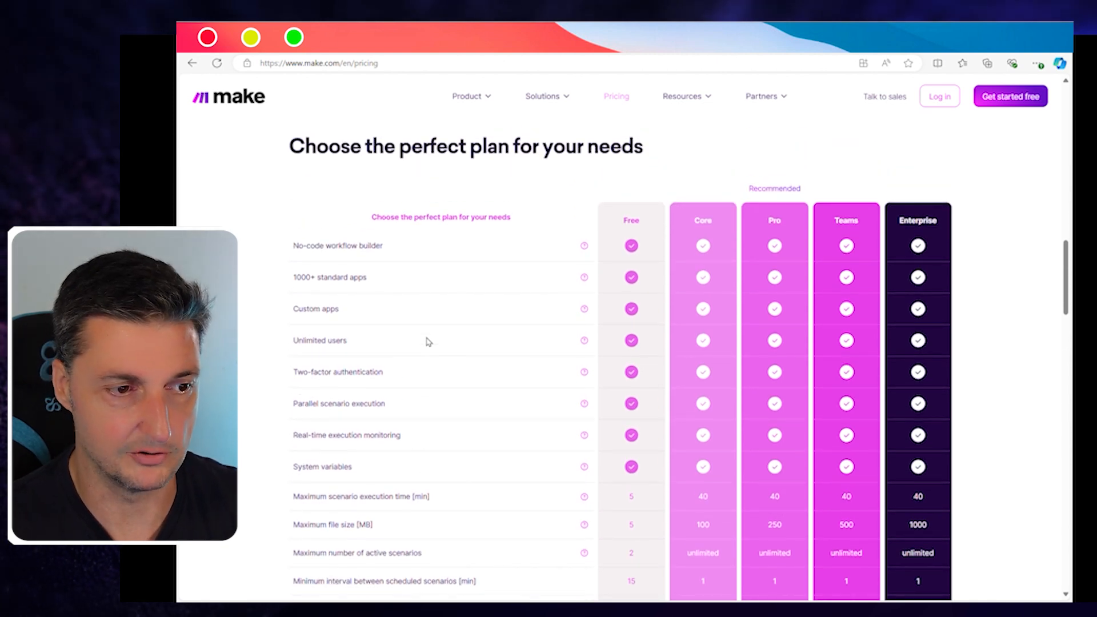
scroll(429, 342, down, 1)
scroll(428, 342, up, 10)
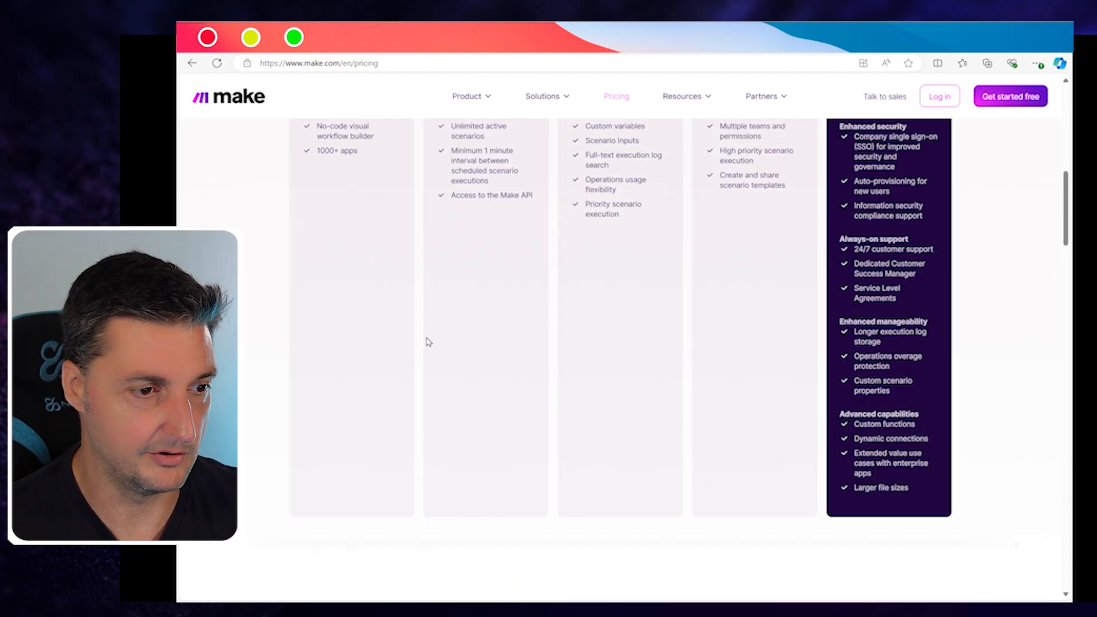
scroll(429, 341, up, 5)
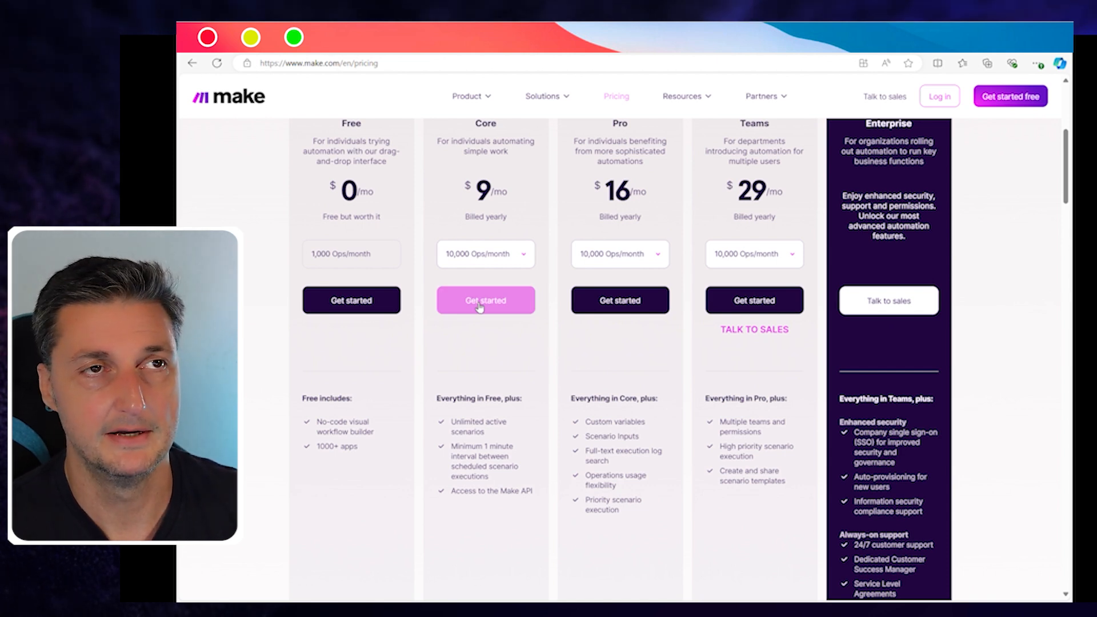
scroll(483, 300, up, 1)
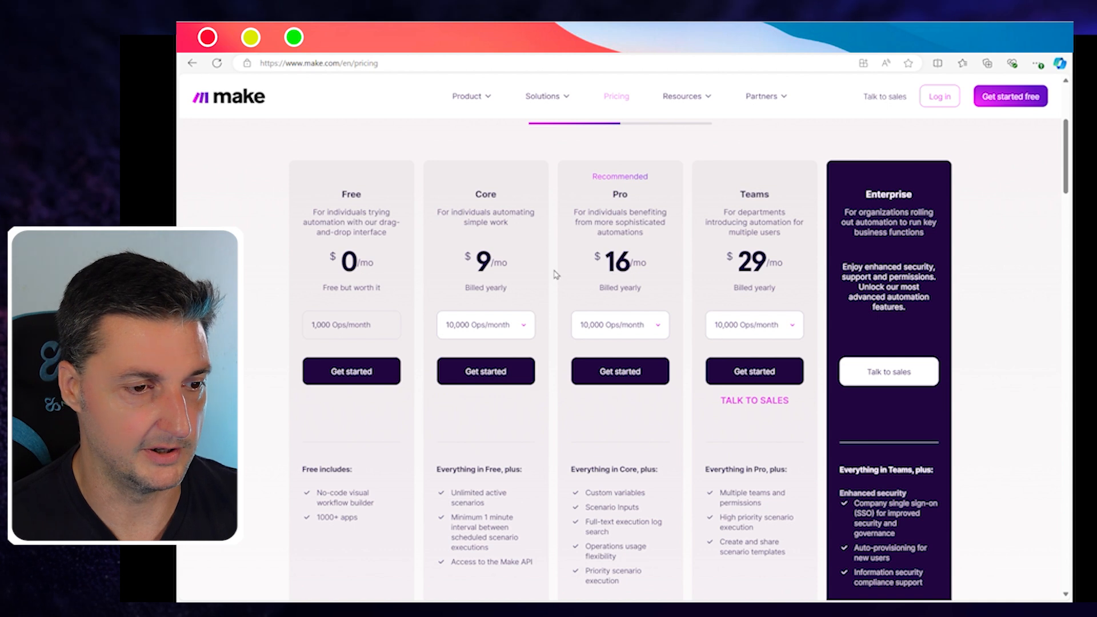
scroll(537, 312, up, 2)
scroll(538, 312, down, 2)
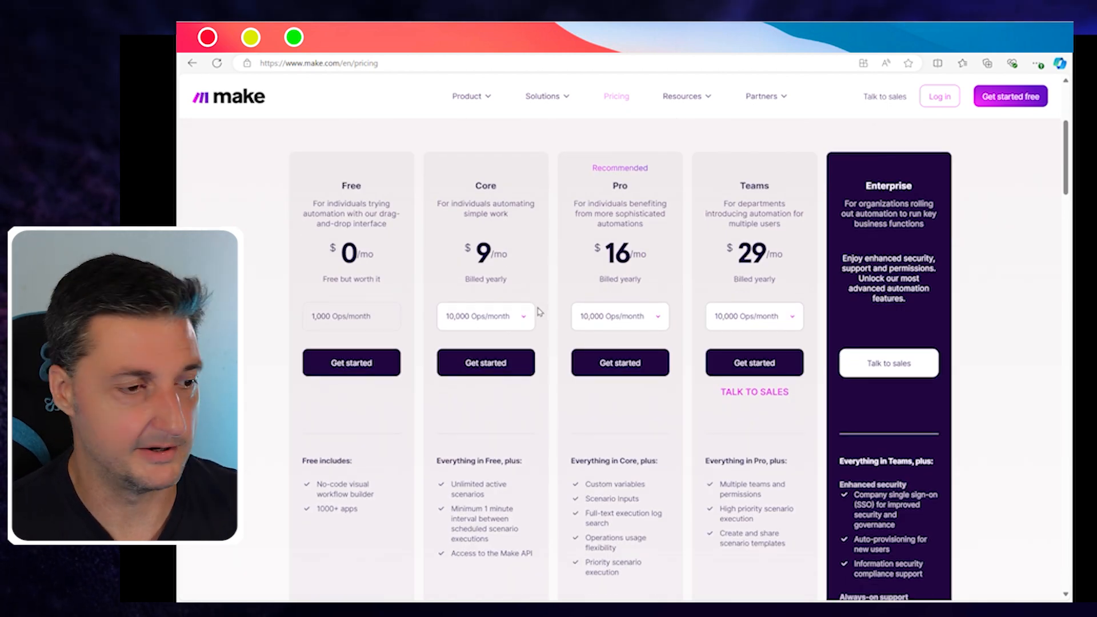
Step: Switch the plan prices to MONTHLY billing, then return to All scenarios
scroll(559, 299, up, 1)
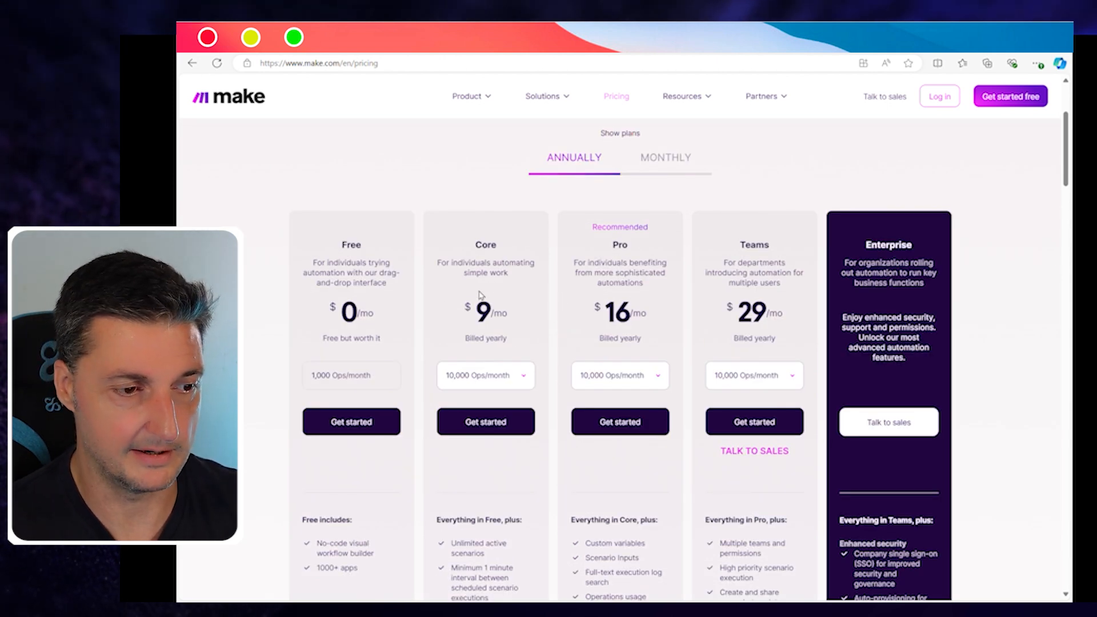
click(673, 161)
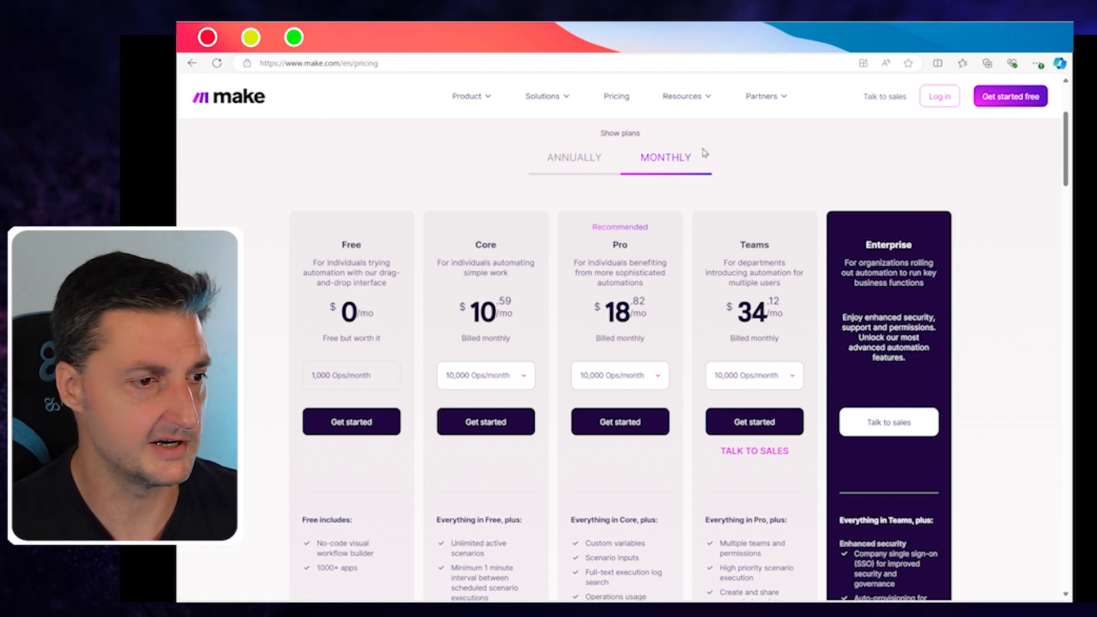
click(268, 49)
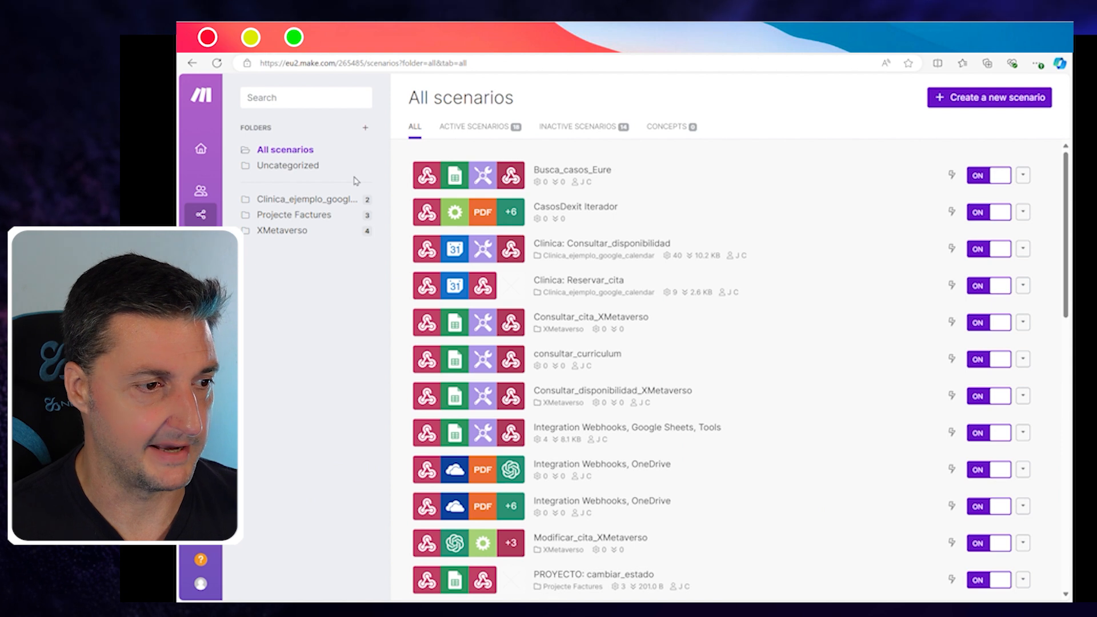
Step: Open the Organization dashboard showing the Core plan with about 2.182 of 10.000 operations used
click(208, 151)
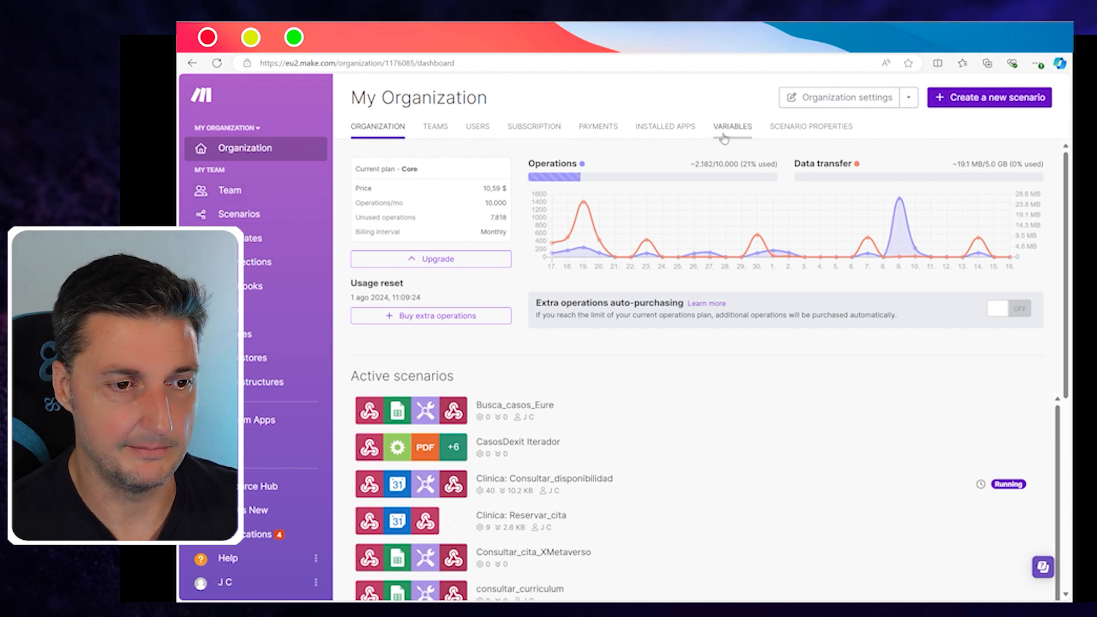
Step: Visit the My Team dashboard, then open the All scenarios list
mouse_move(555, 233)
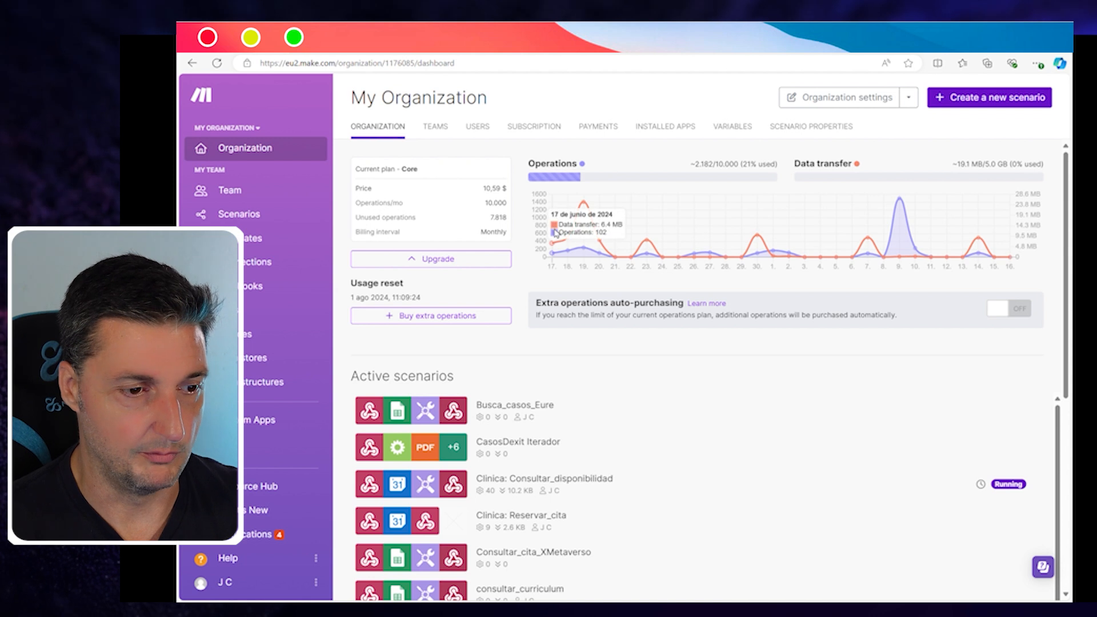
click(253, 198)
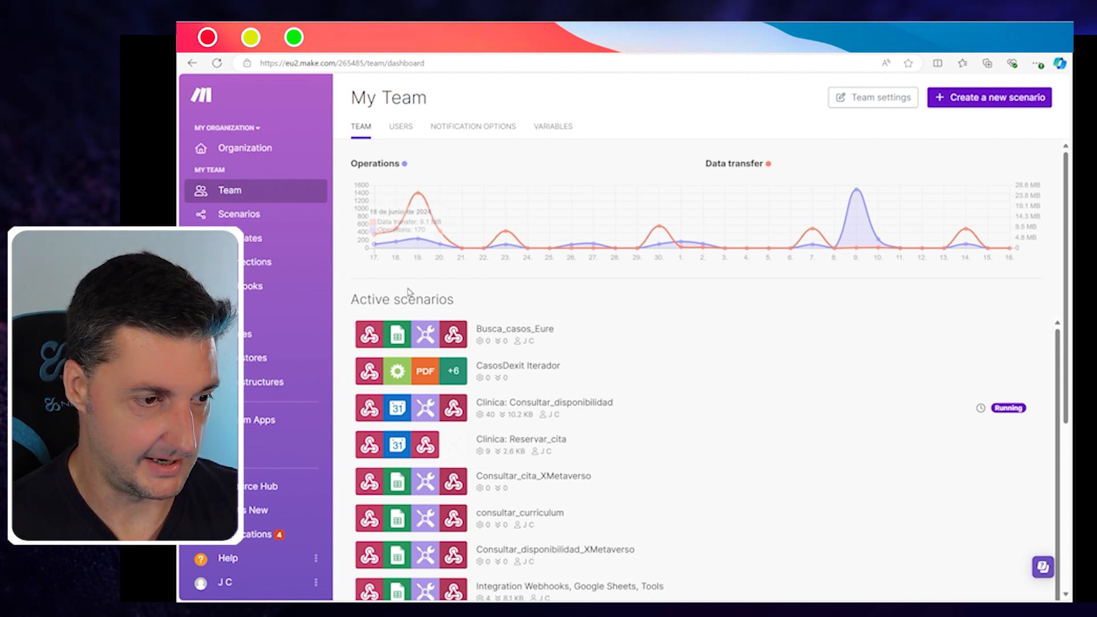
click(242, 218)
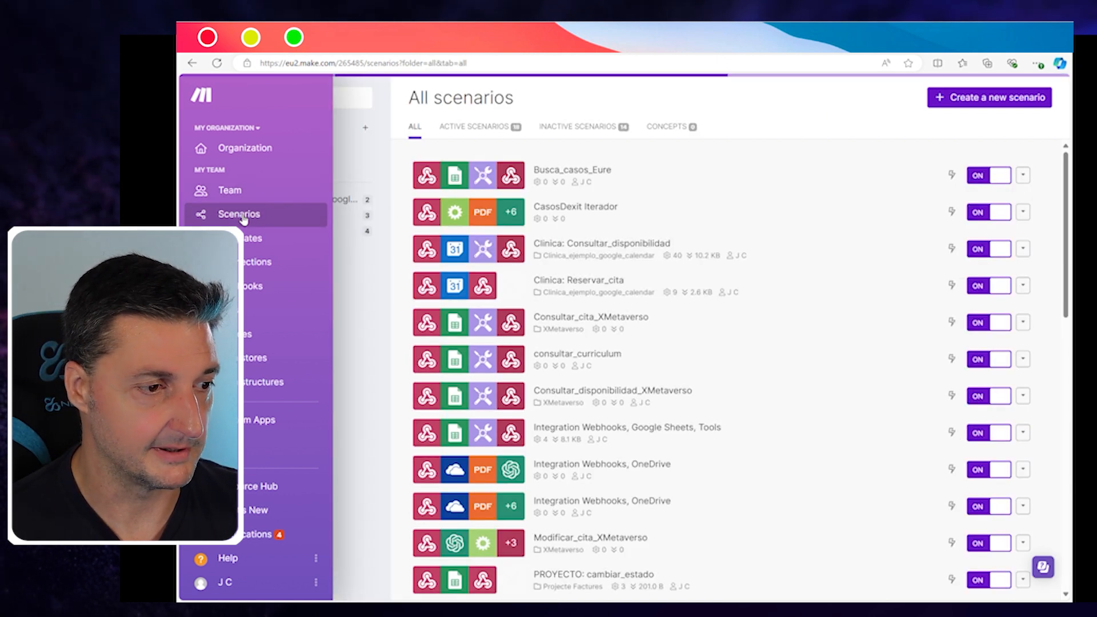
scroll(371, 258, down, 2)
scroll(370, 257, up, 3)
Step: Open Templates and view the 'Add data to a Google Sheet received from a Webhook' card
mouse_move(220, 239)
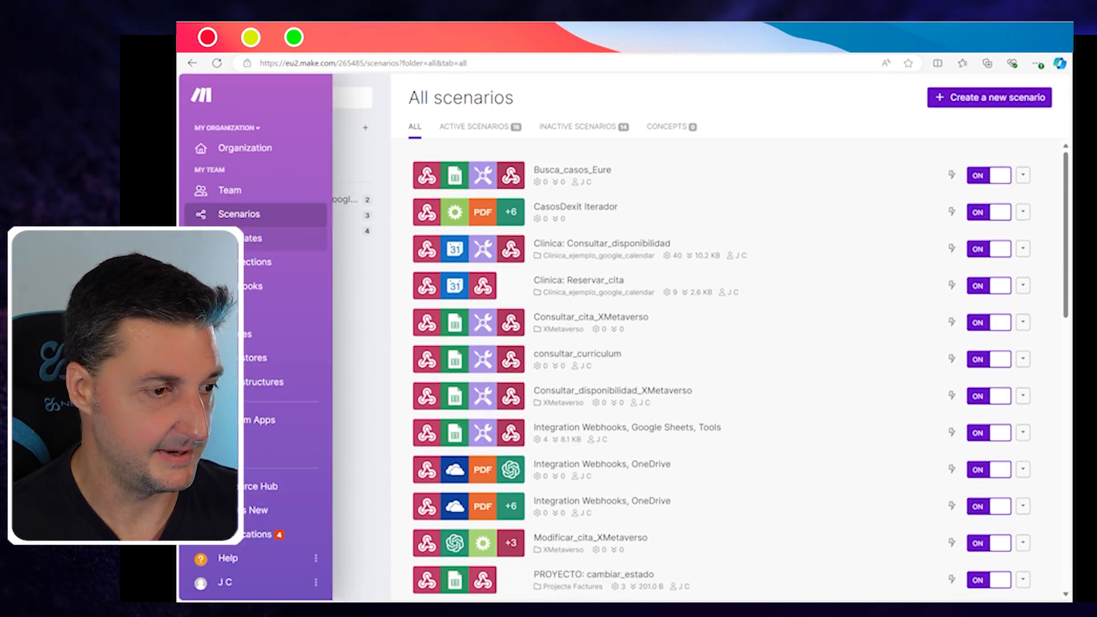
click(252, 245)
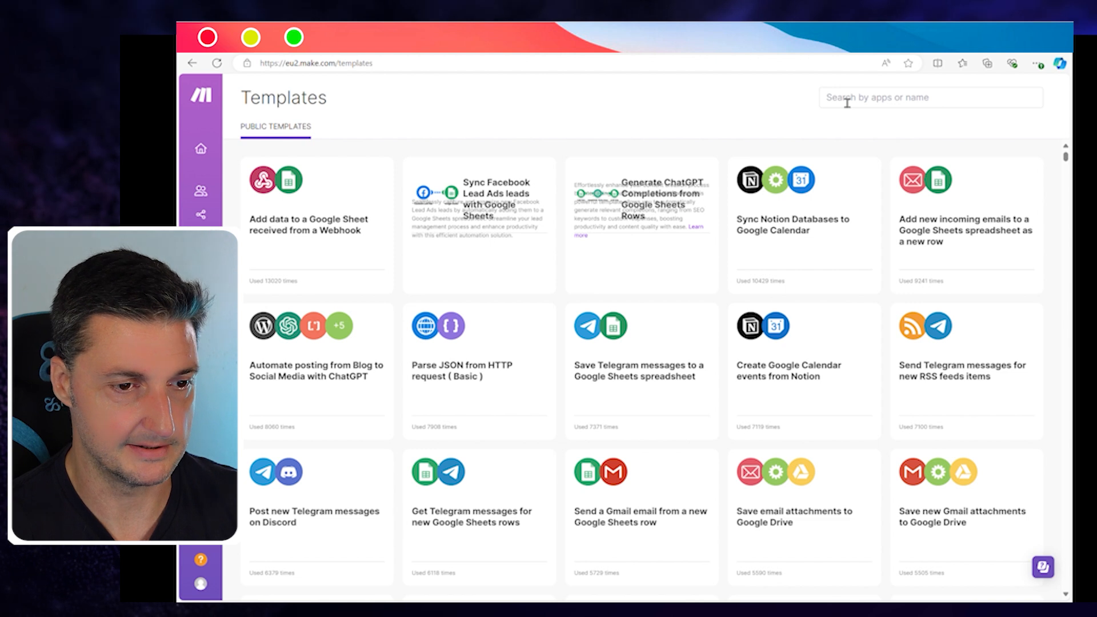
mouse_move(686, 213)
scroll(685, 212, down, 5)
scroll(686, 213, up, 5)
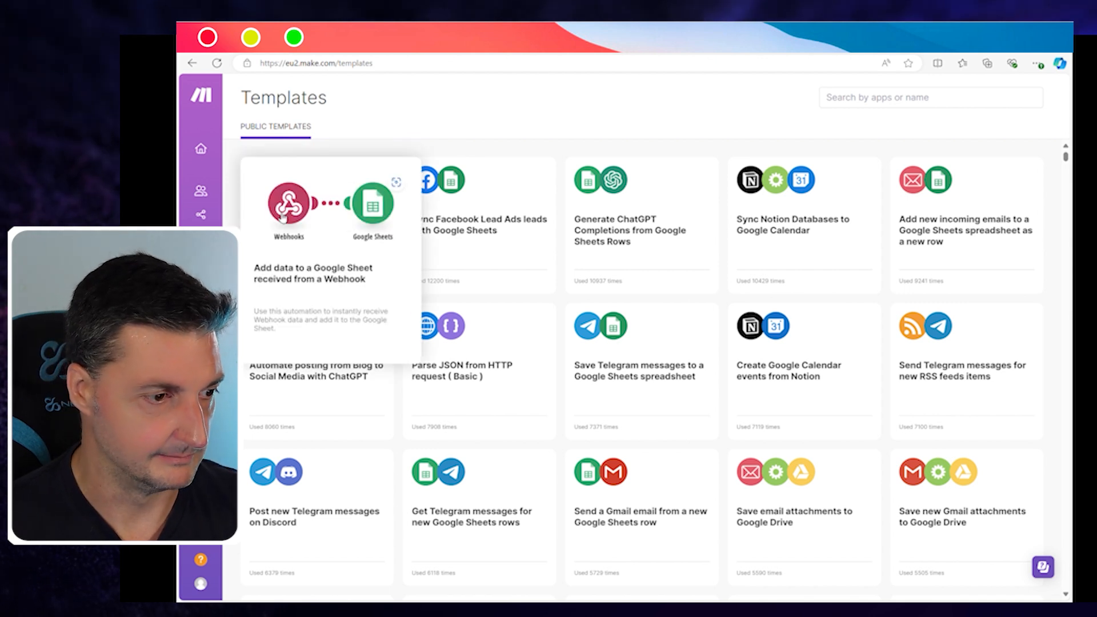
Step: Go via Connections to the Webhooks list showing hooks like 'consultar_cita' and 'entrada_facturas'
click(257, 273)
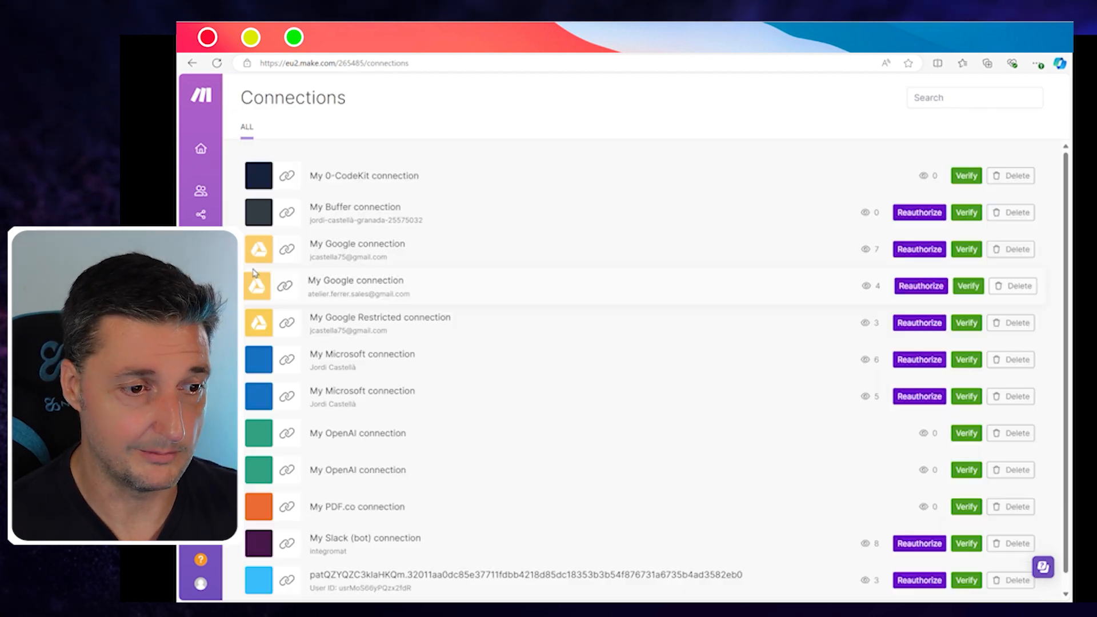
scroll(424, 252, up, 1)
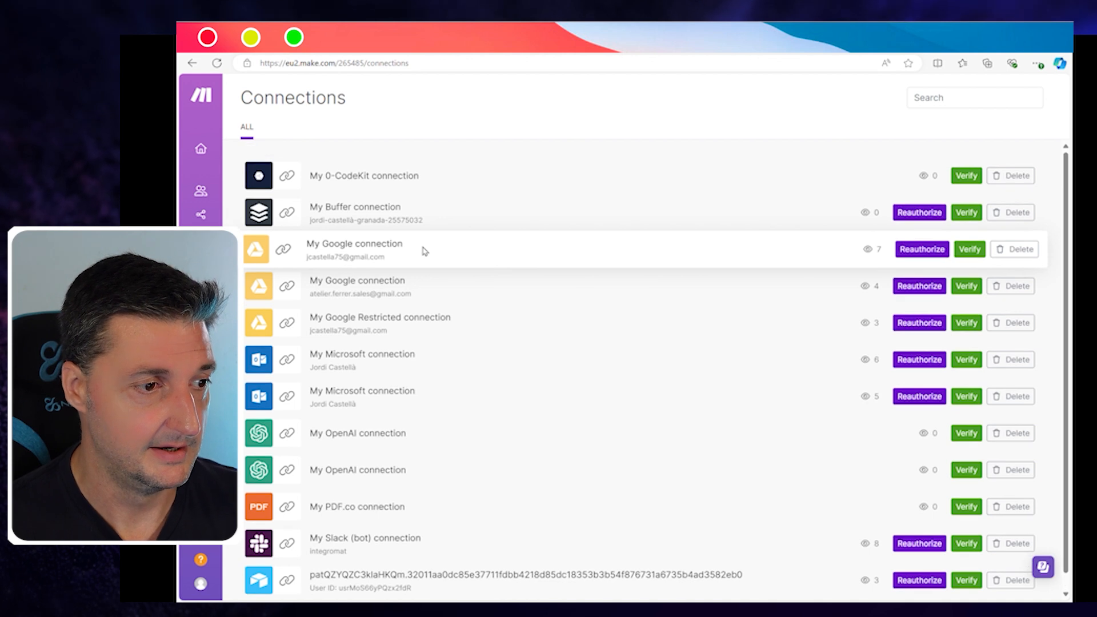
mouse_move(211, 212)
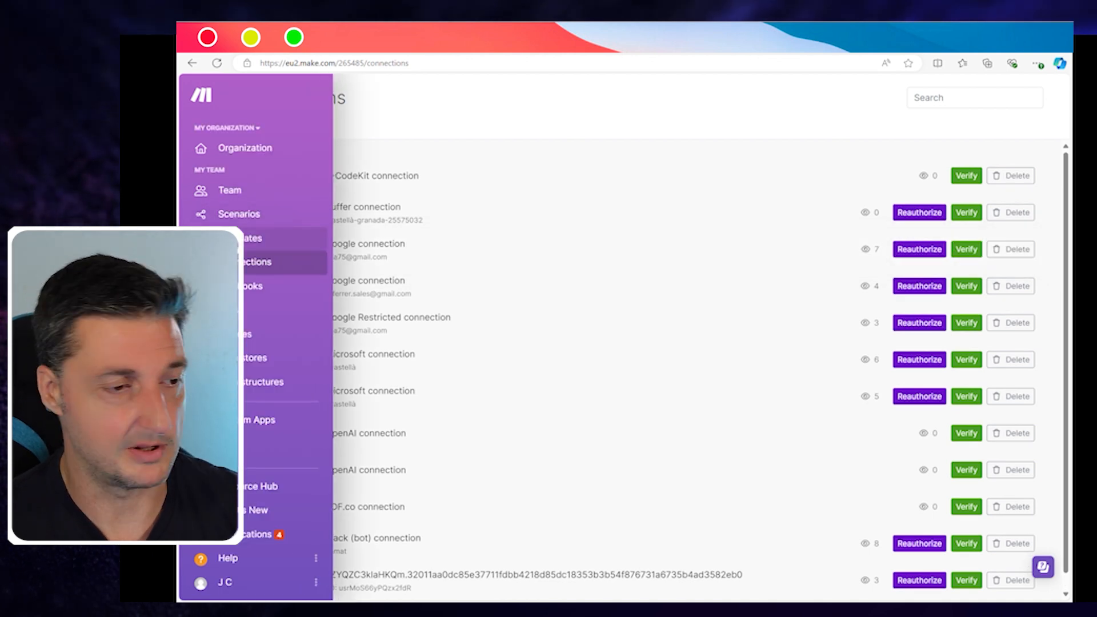
click(229, 286)
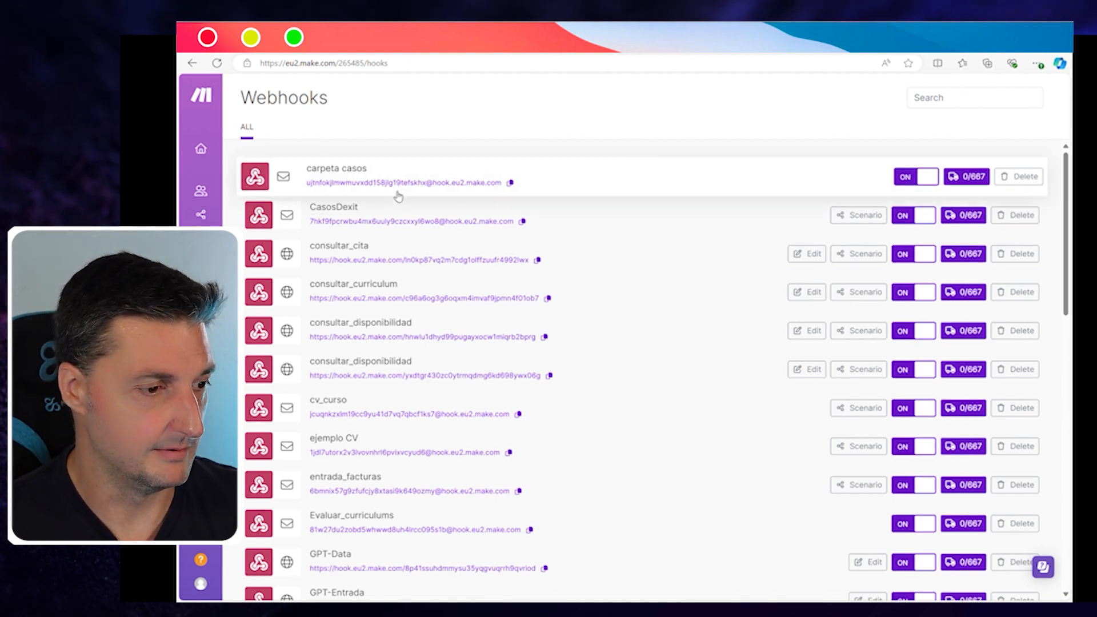
Step: Visit the Keys, Devices, Data stores and Data structures pages
click(223, 310)
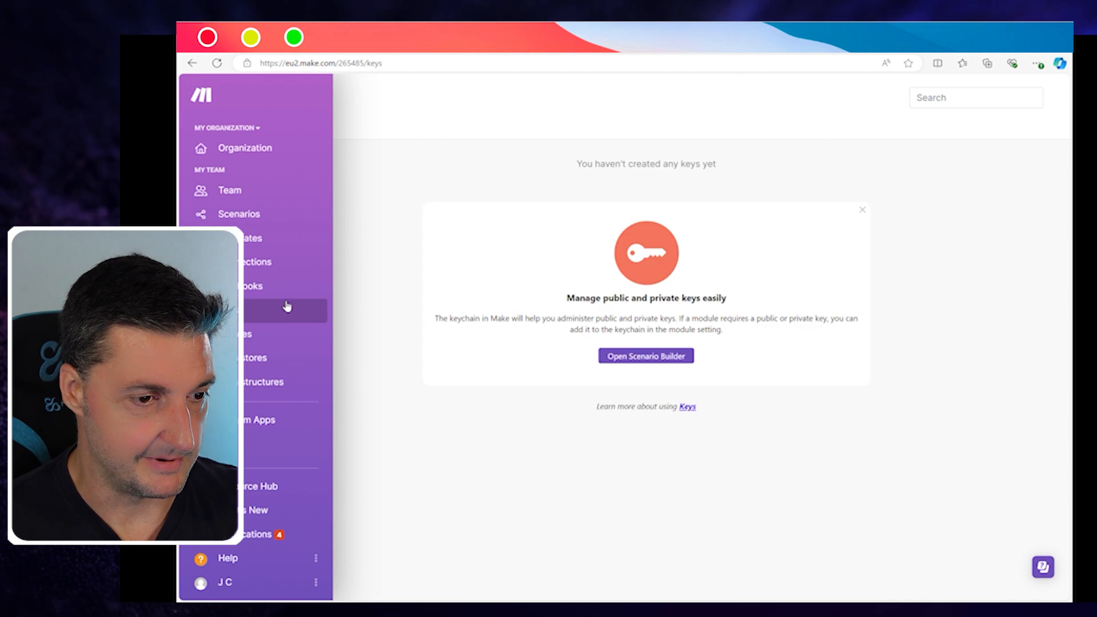
click(251, 334)
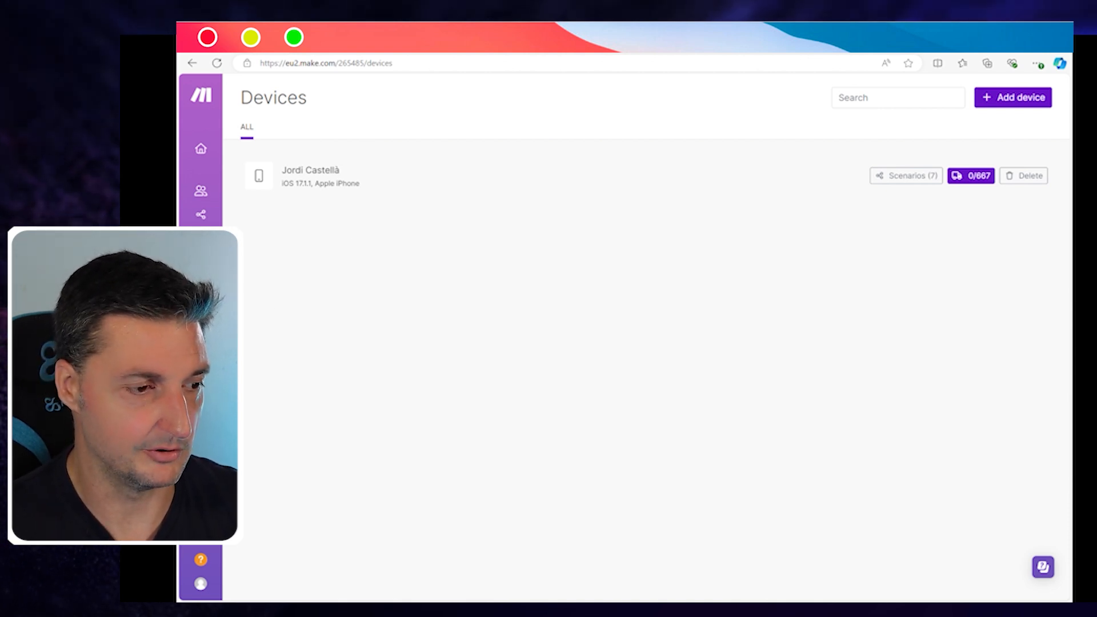
click(251, 357)
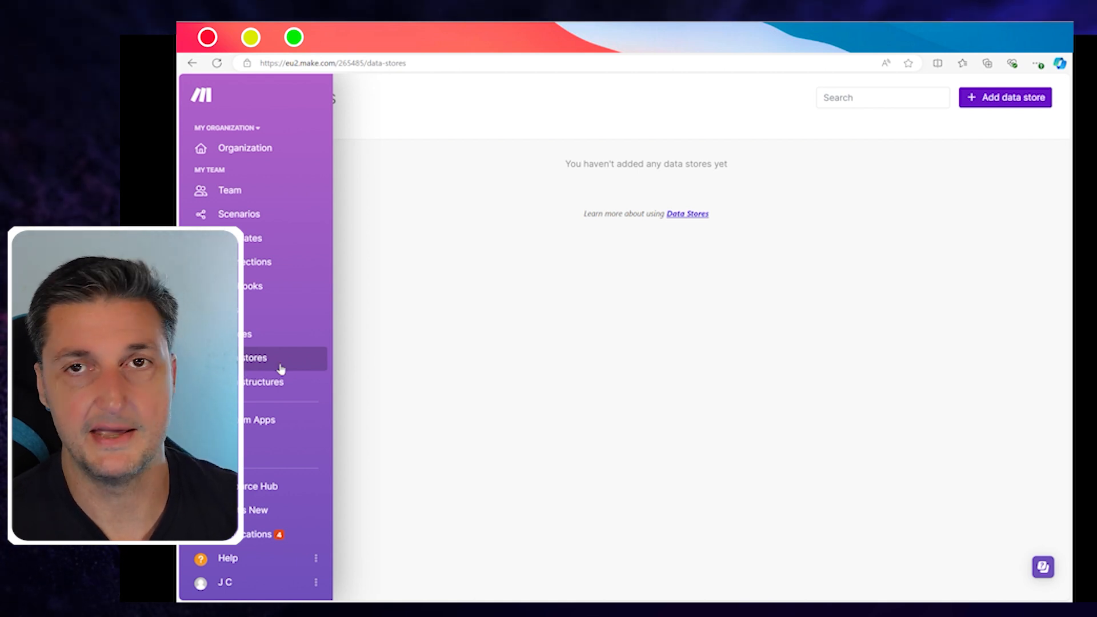
click(251, 385)
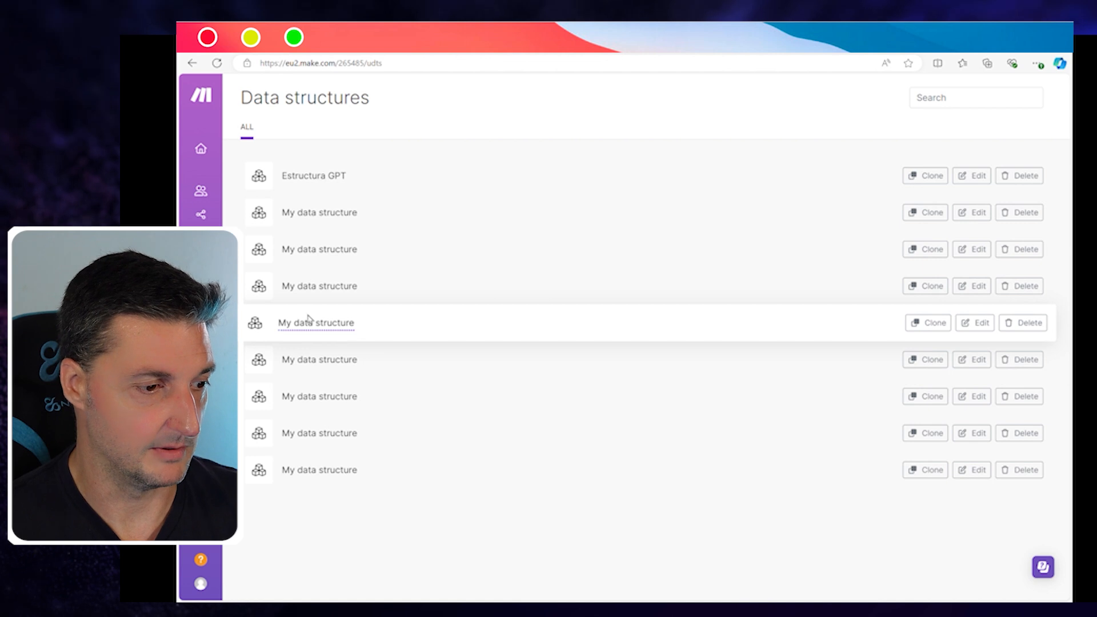
Step: Pass through the Organization dashboard and return to the scenarios list
click(212, 151)
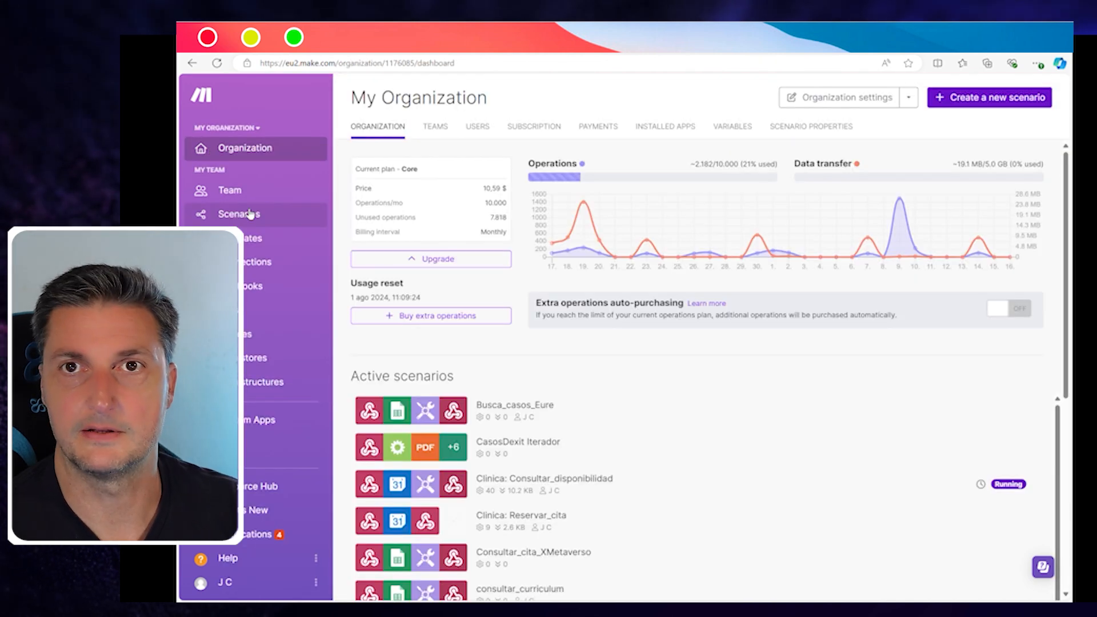
click(249, 214)
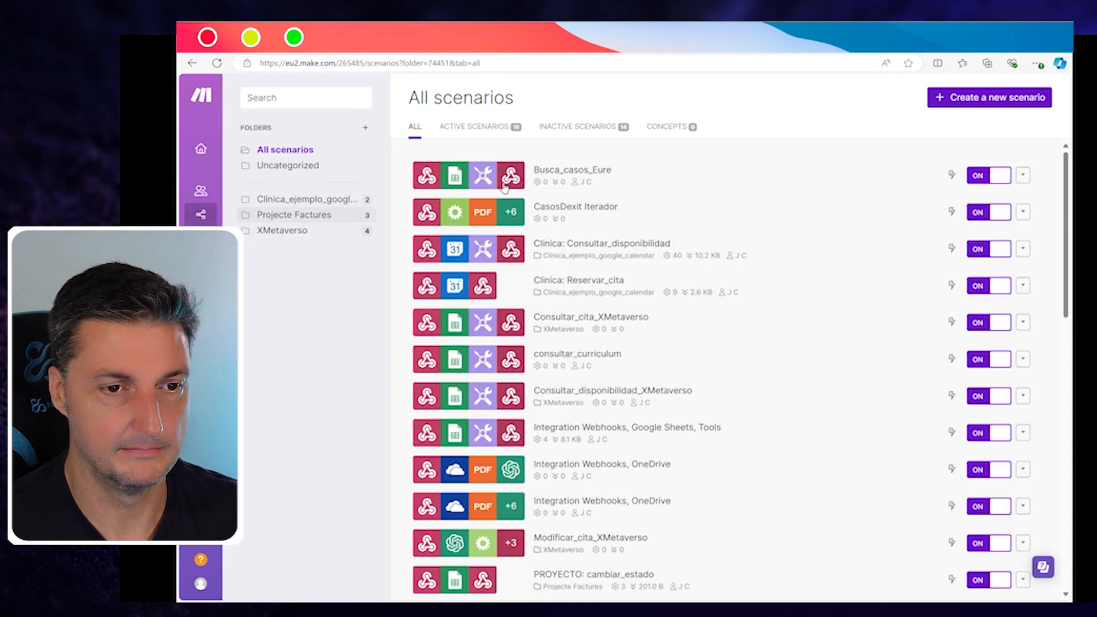
click(295, 214)
Step: Create a new scenario, shift its empty first module left, and open the app search
click(906, 98)
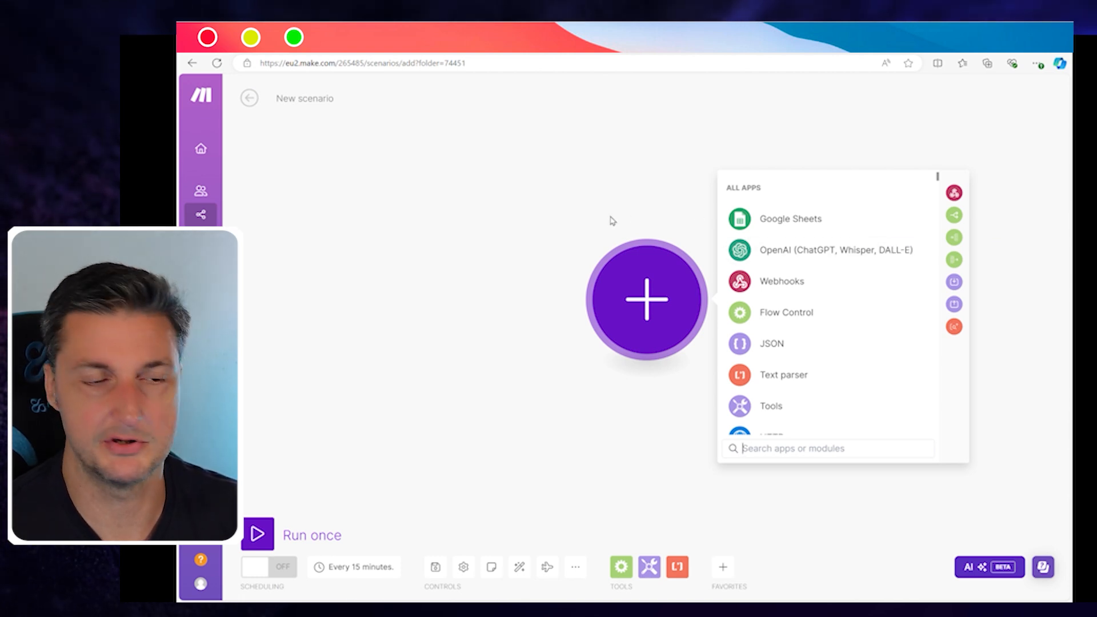
drag(652, 292, 422, 284)
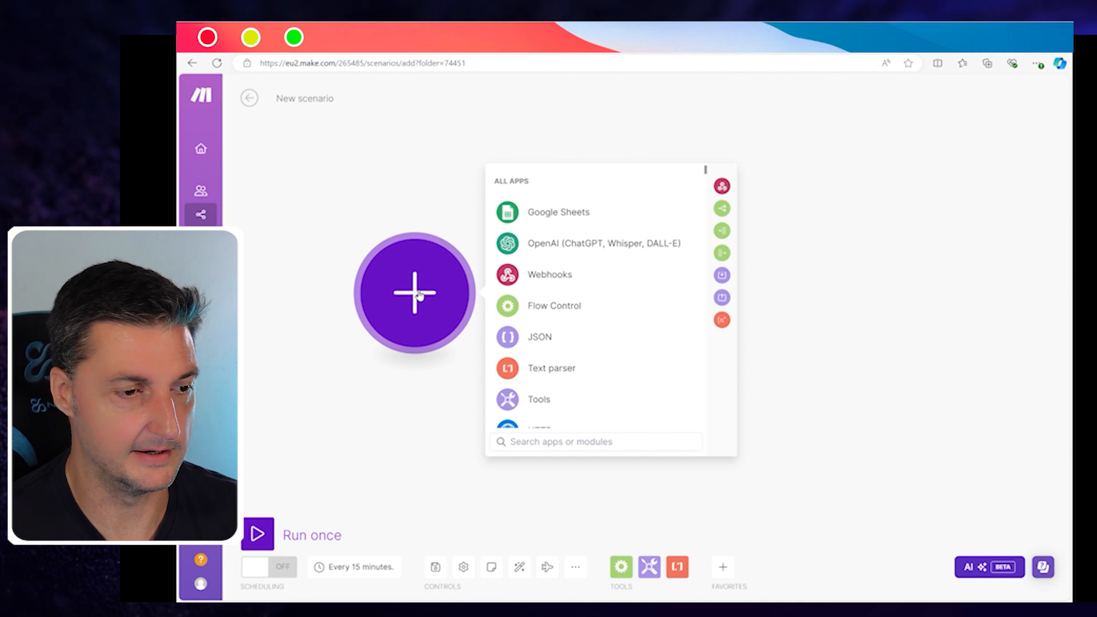
click(728, 573)
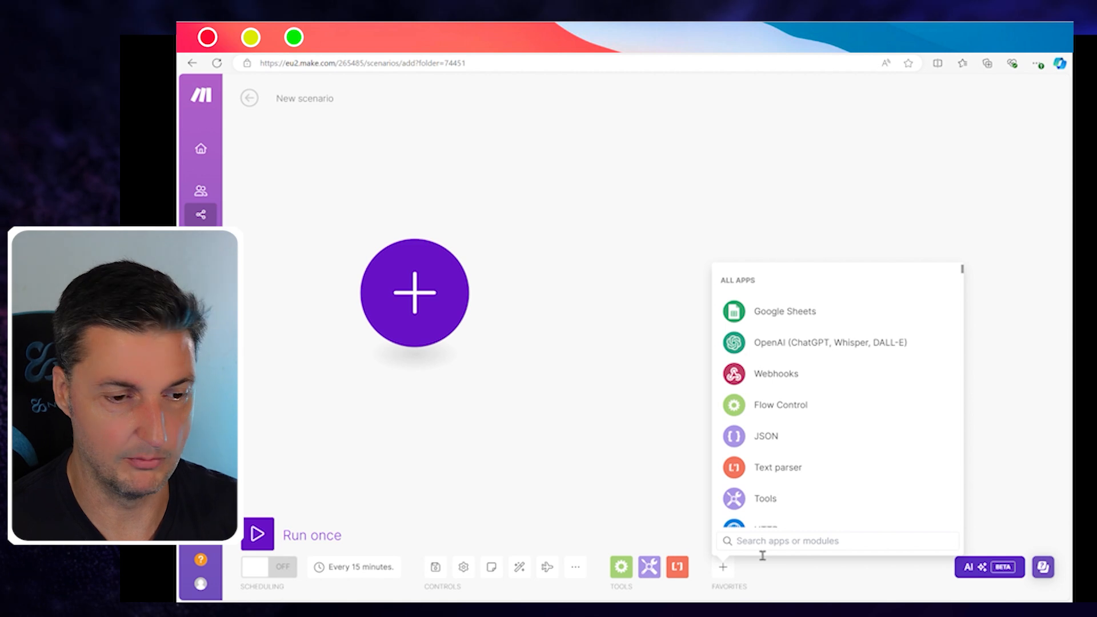
click(649, 420)
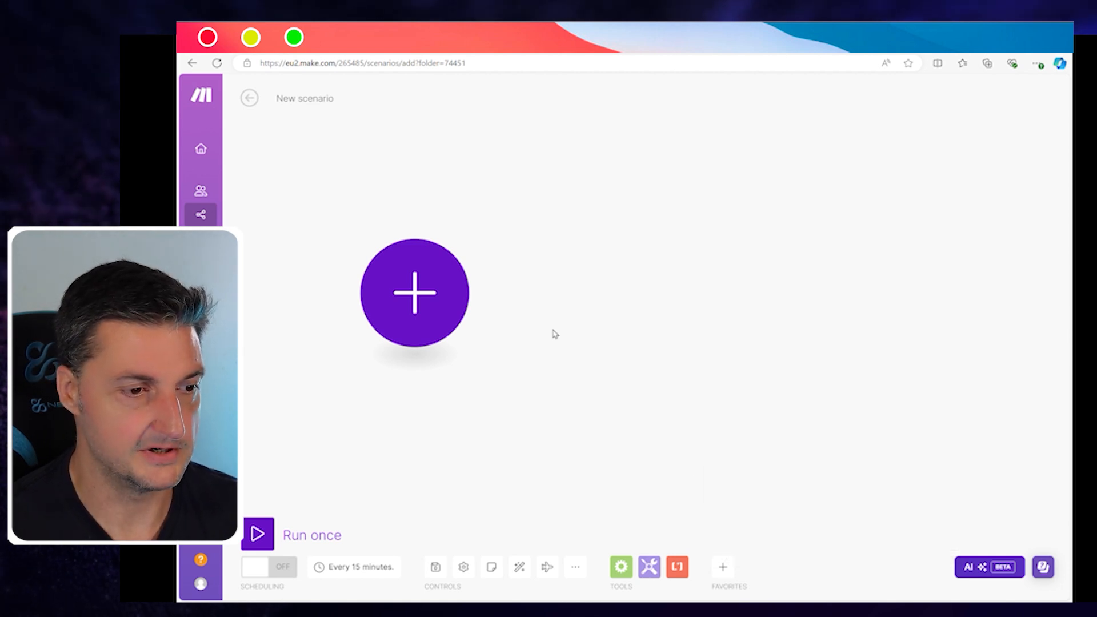
click(424, 301)
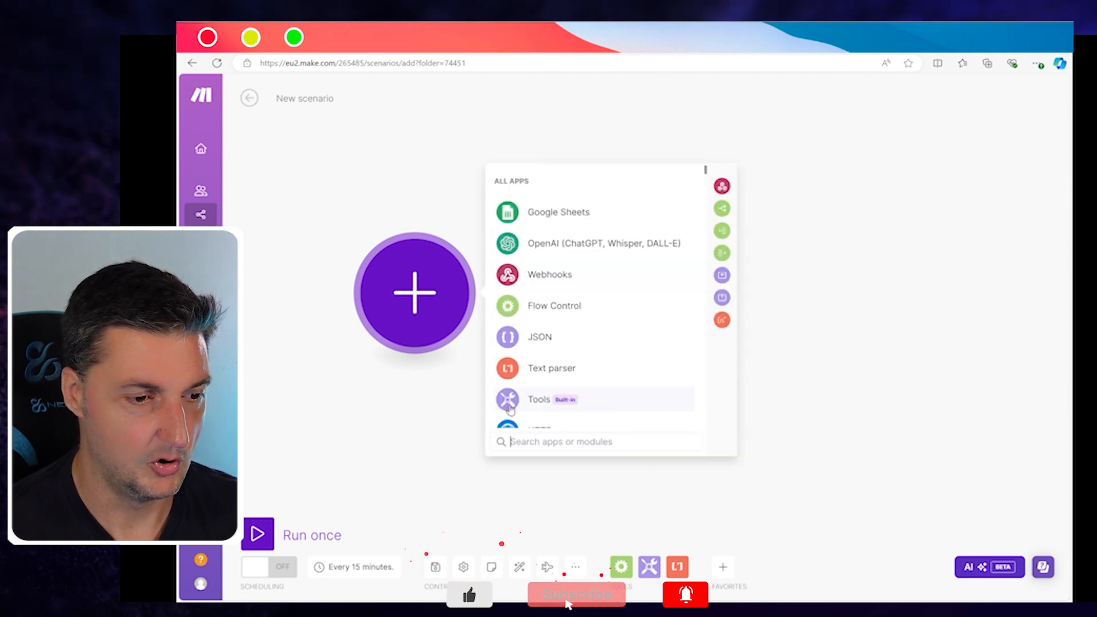
click(537, 445)
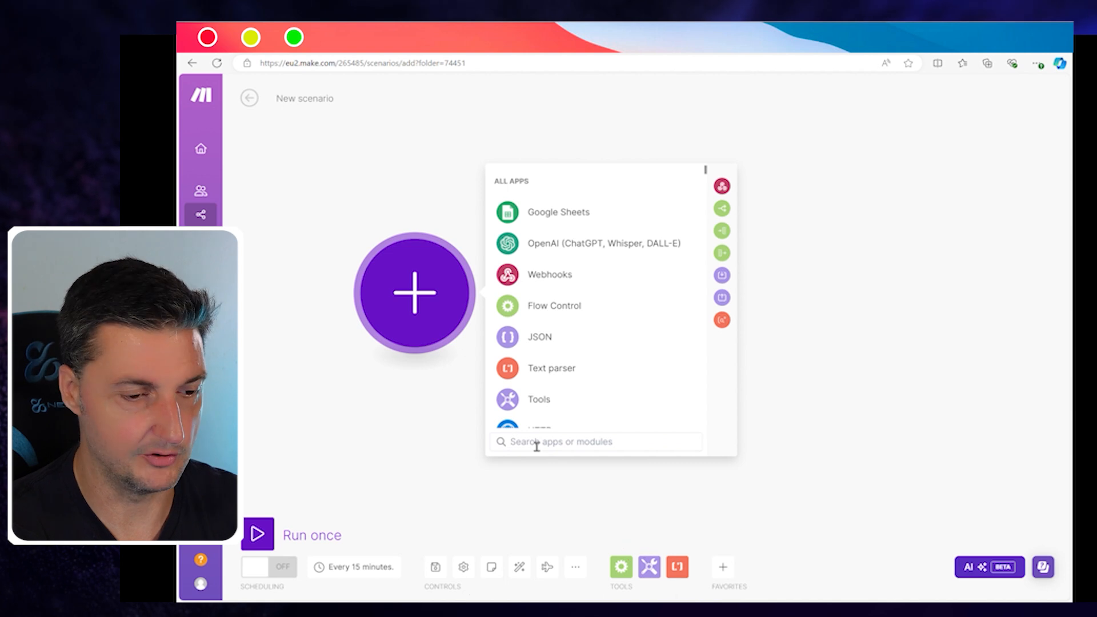
Step: Search 'google sheet', pick Google Sheets, and choose the Watch New Rows trigger
text(google)
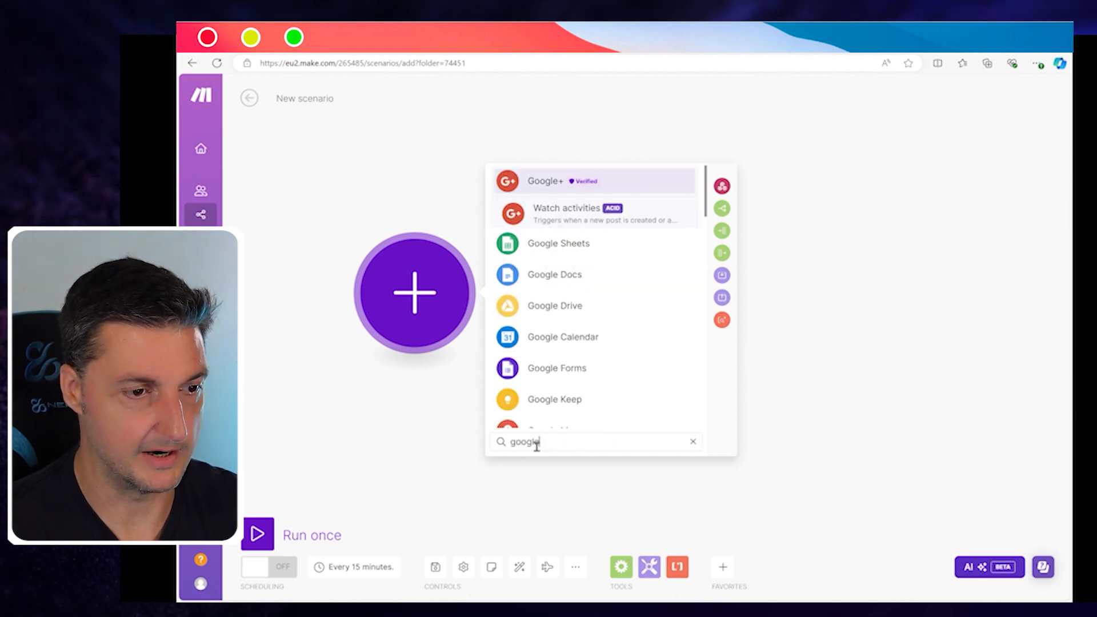
text( sheet)
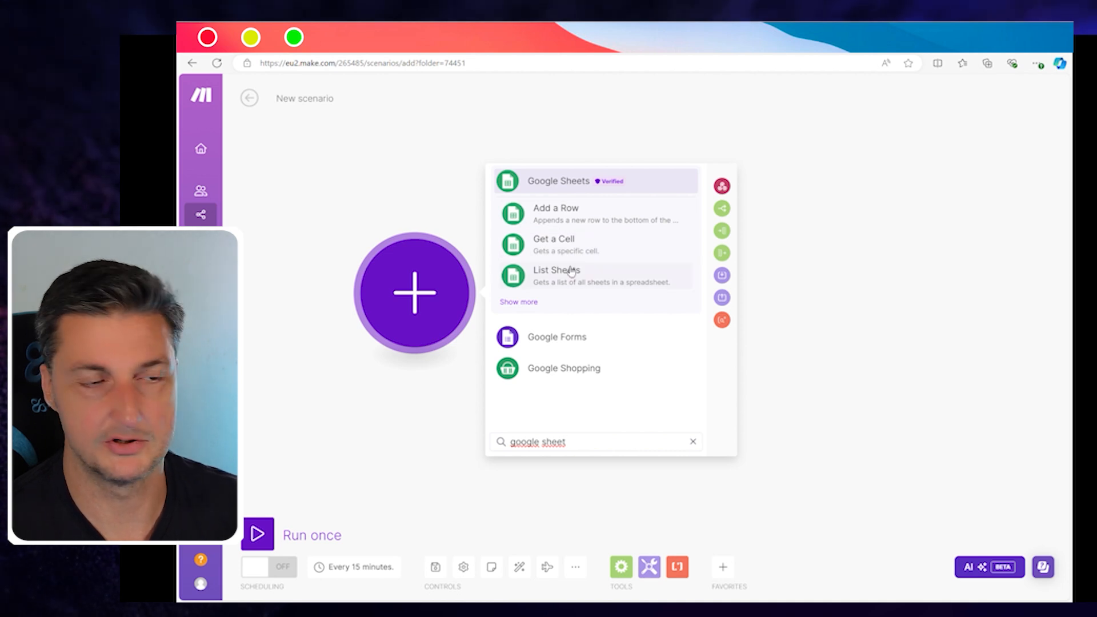
click(565, 187)
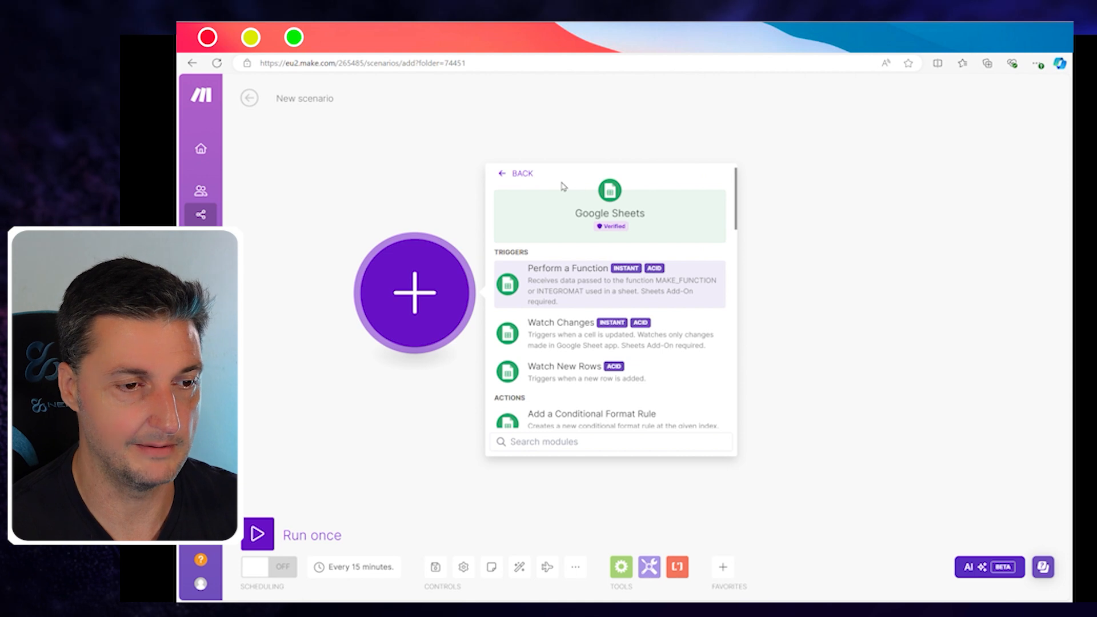
scroll(608, 286, down, 15)
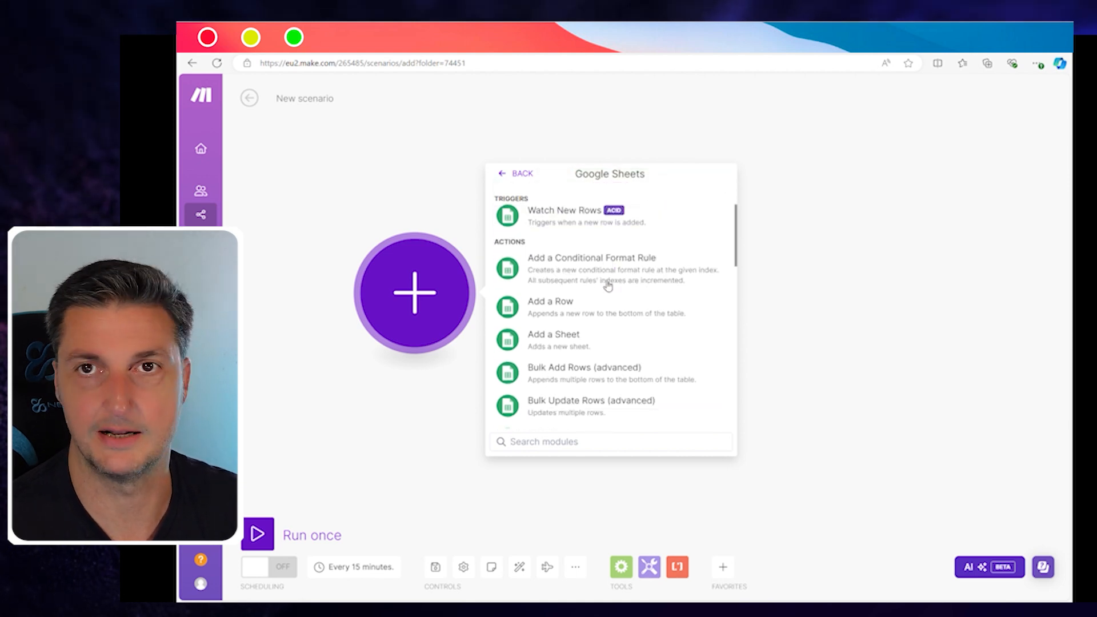
scroll(604, 286, up, 15)
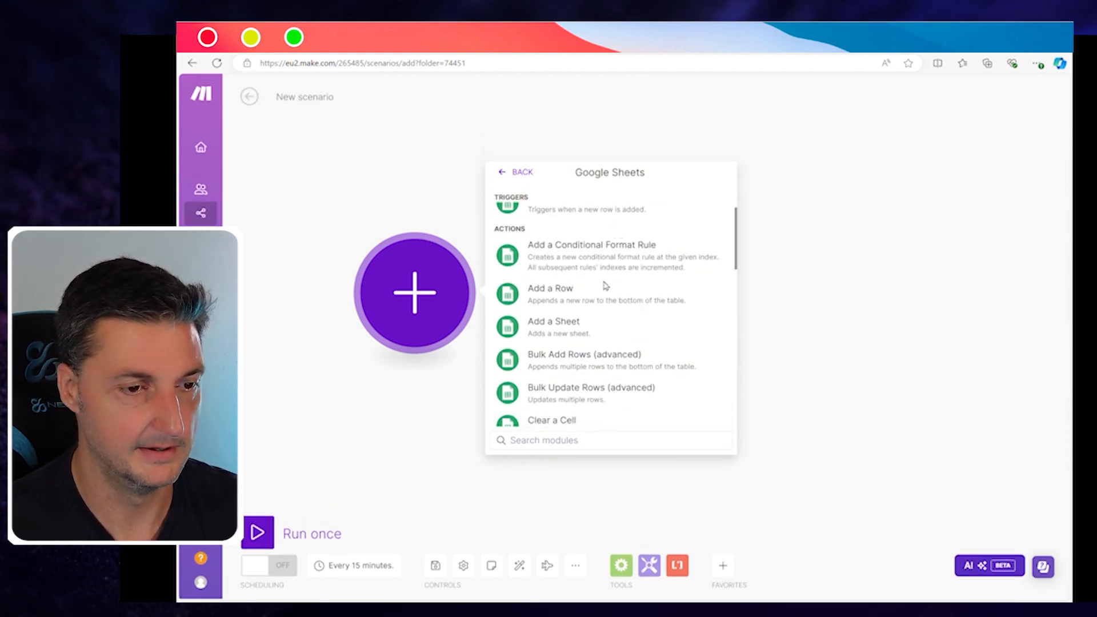
scroll(607, 286, down, 6)
scroll(608, 285, down, 8)
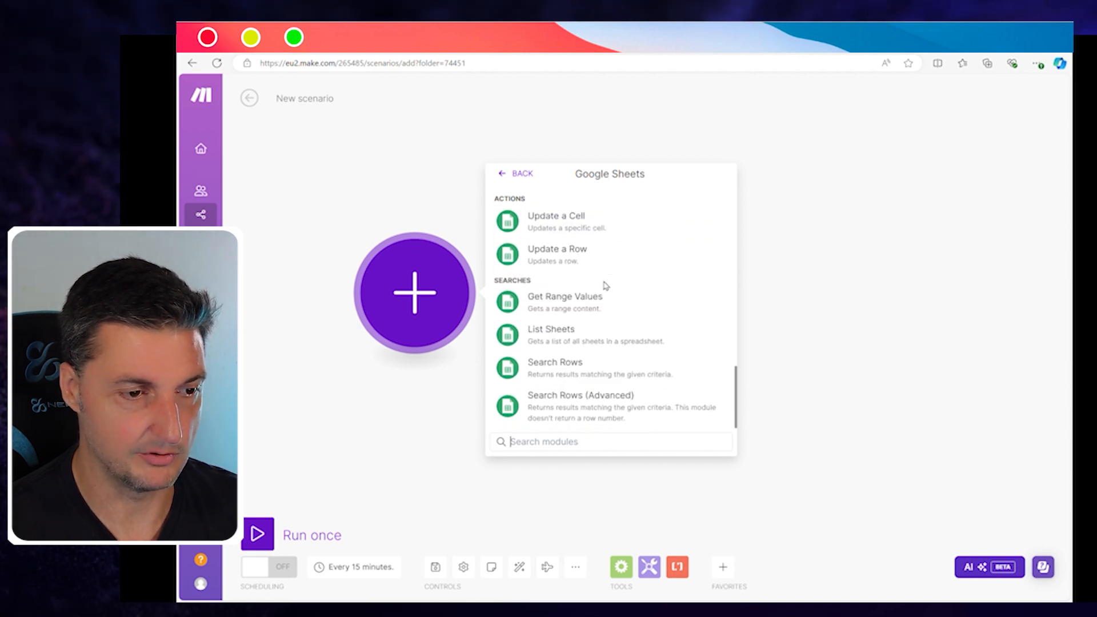
scroll(607, 286, up, 2)
scroll(607, 286, up, 7)
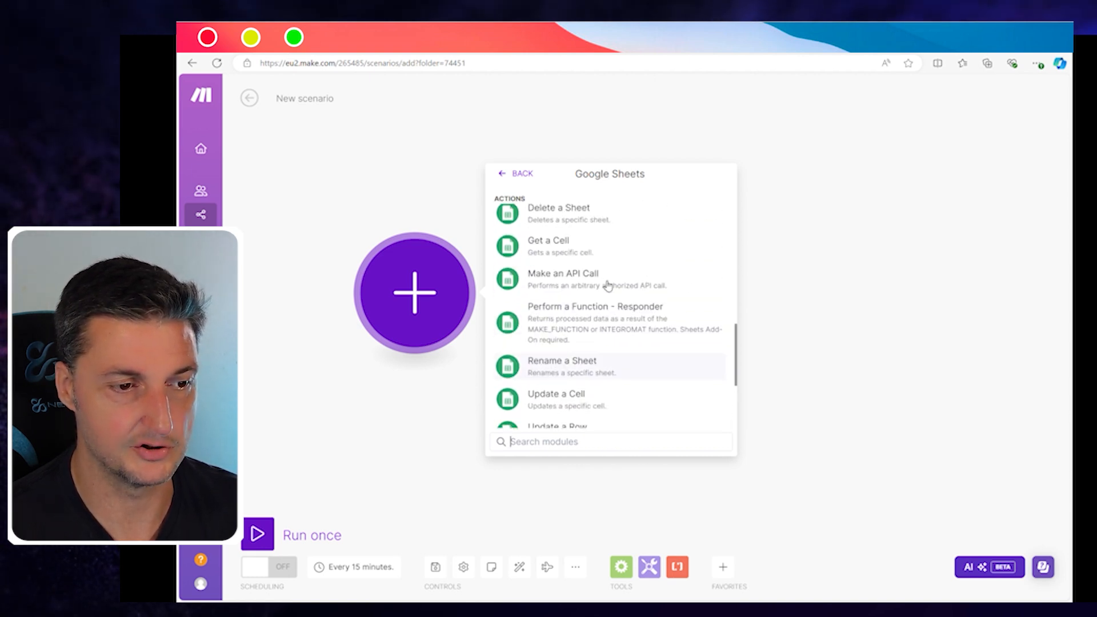
scroll(606, 286, down, 3)
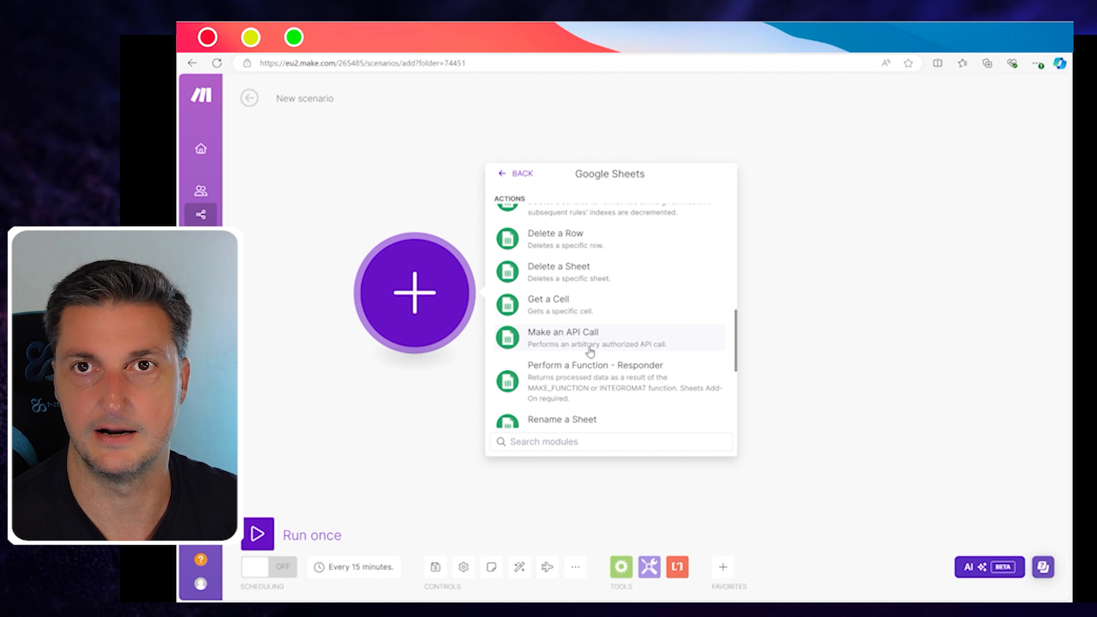
scroll(591, 352, up, 2)
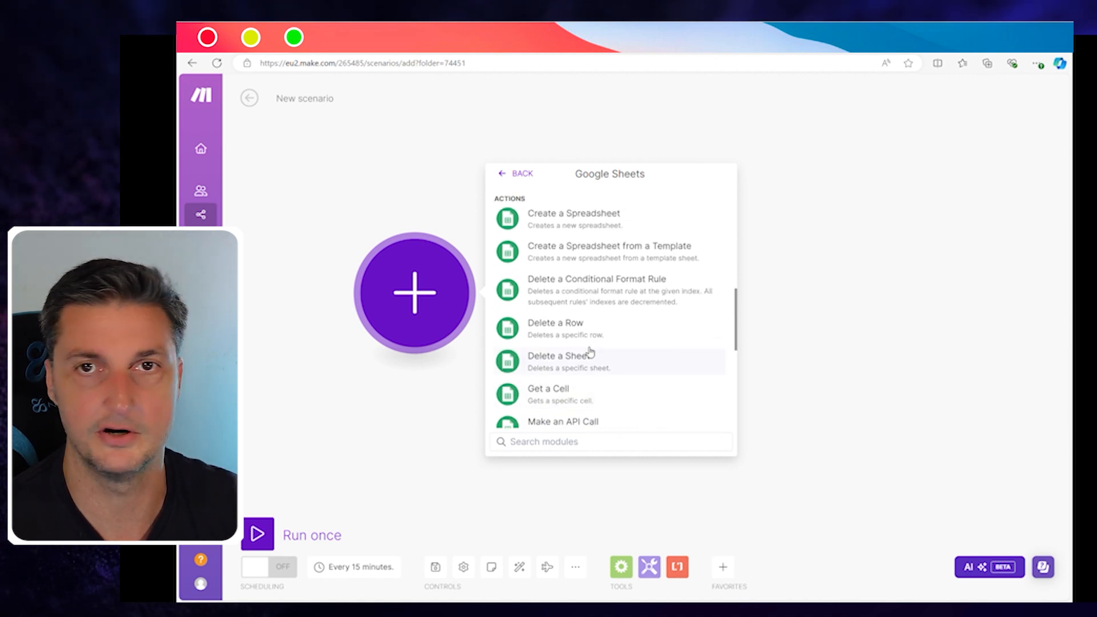
scroll(590, 352, up, 7)
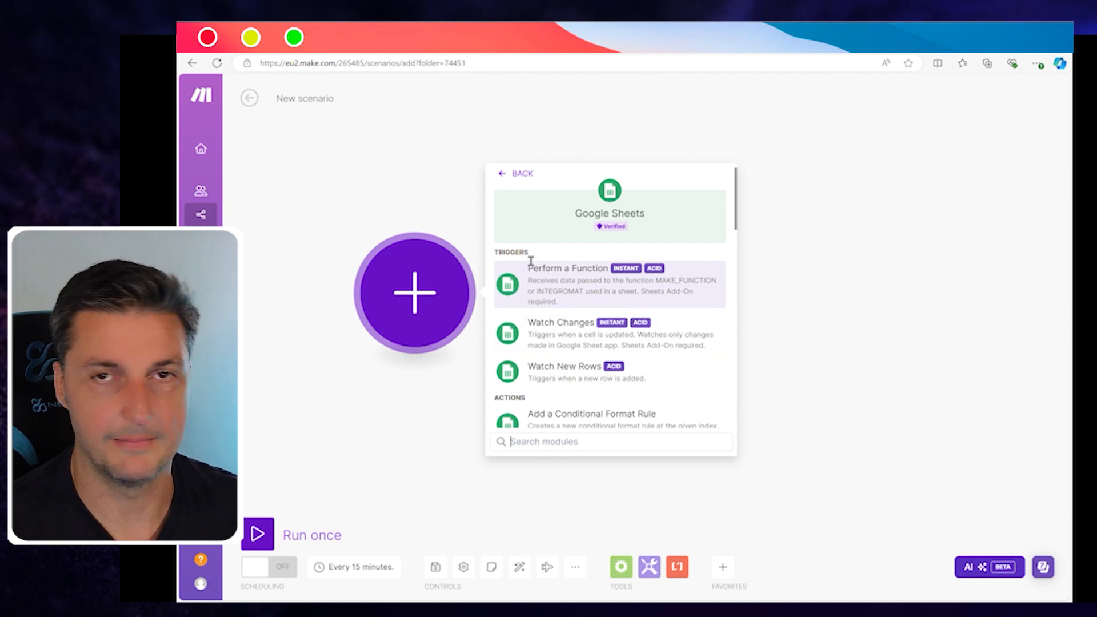
scroll(566, 266, down, 2)
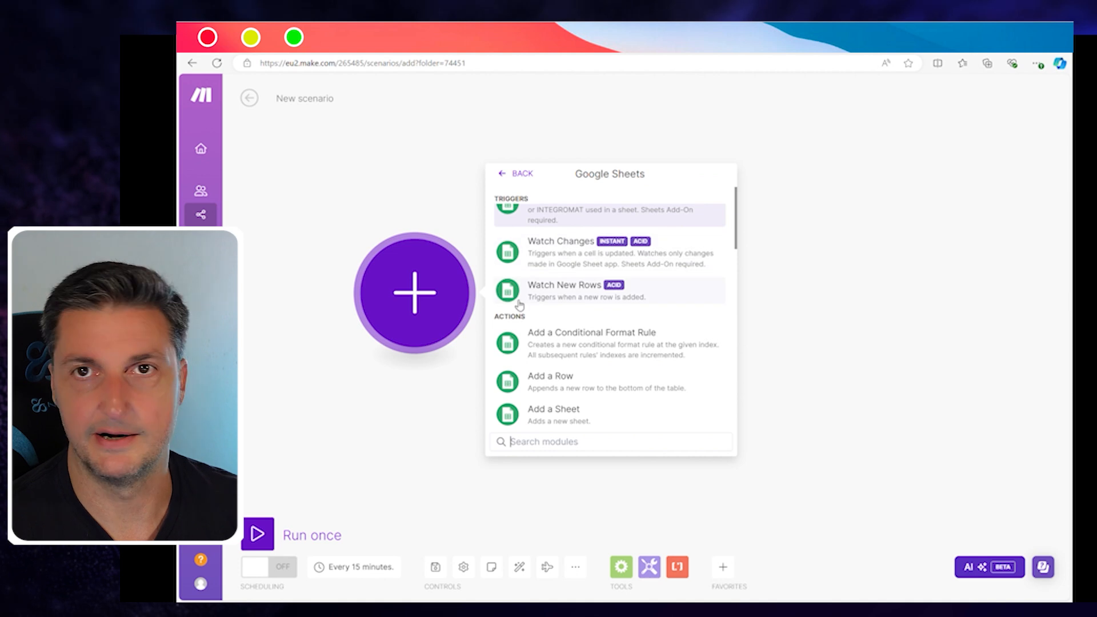
scroll(563, 315, up, 2)
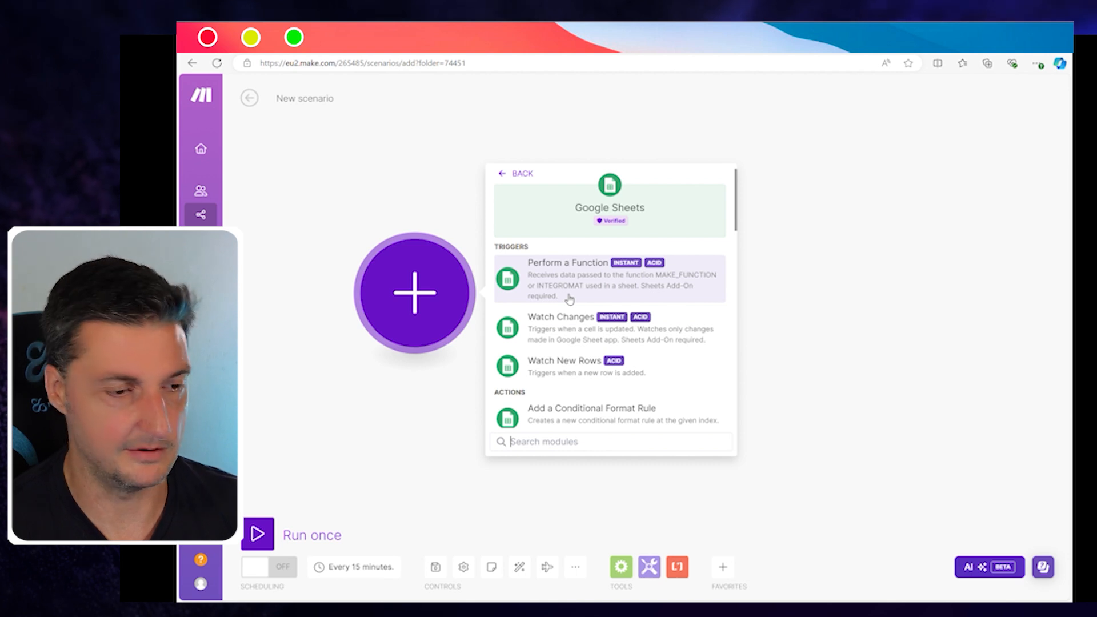
click(561, 366)
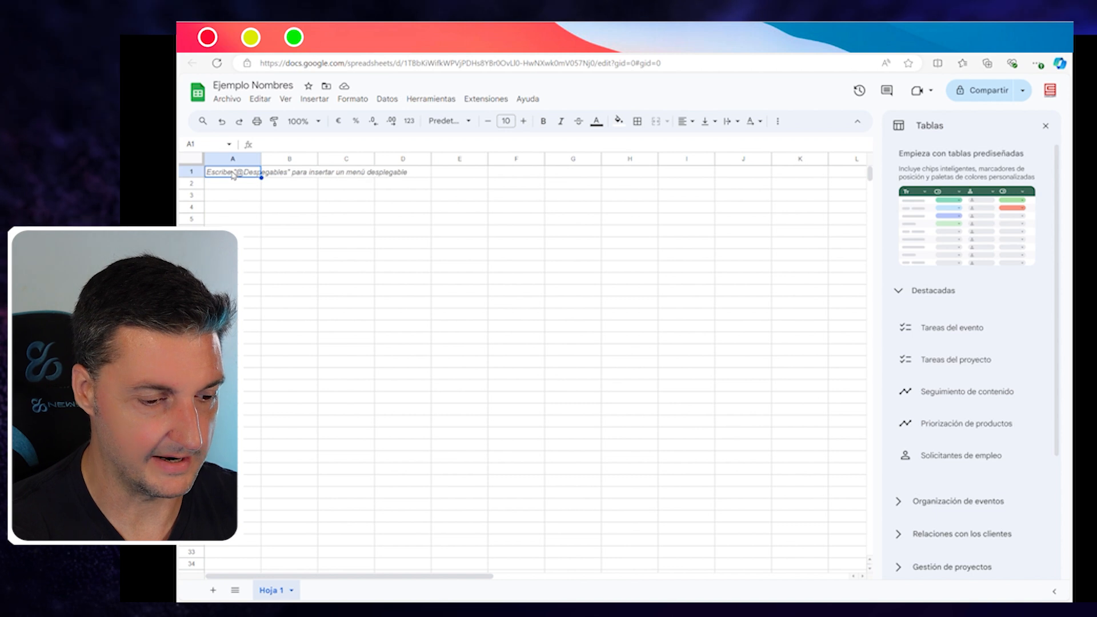
Step: Enter the headers Nombre, Apellido and Correo in row 1 of Hoja 1
text(Nombre)
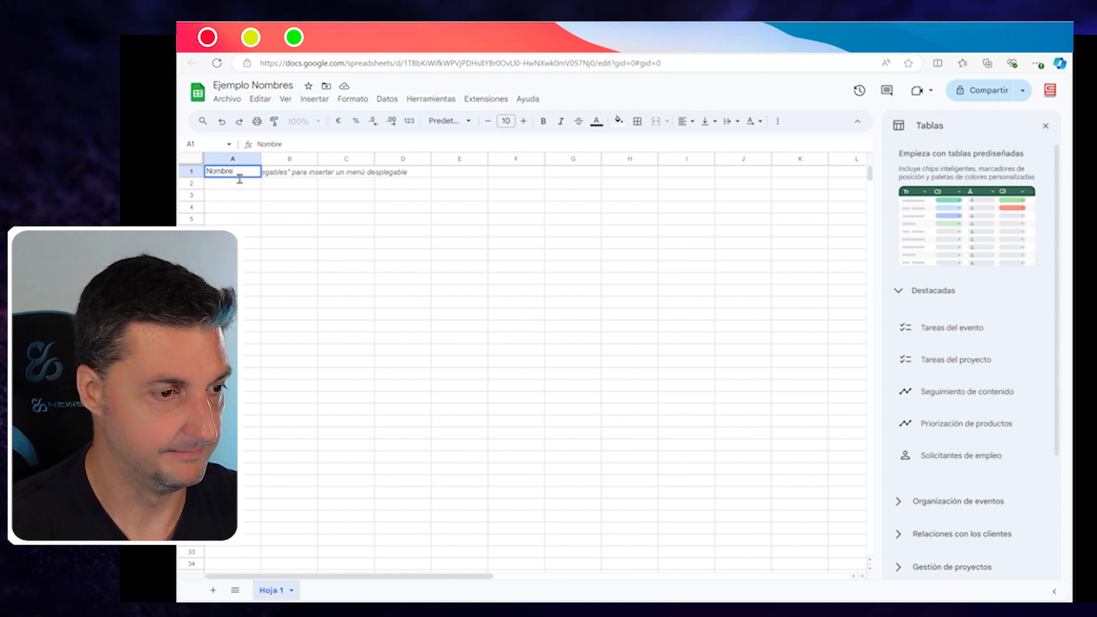
key(Tab)
text(Apellido)
key(Tab)
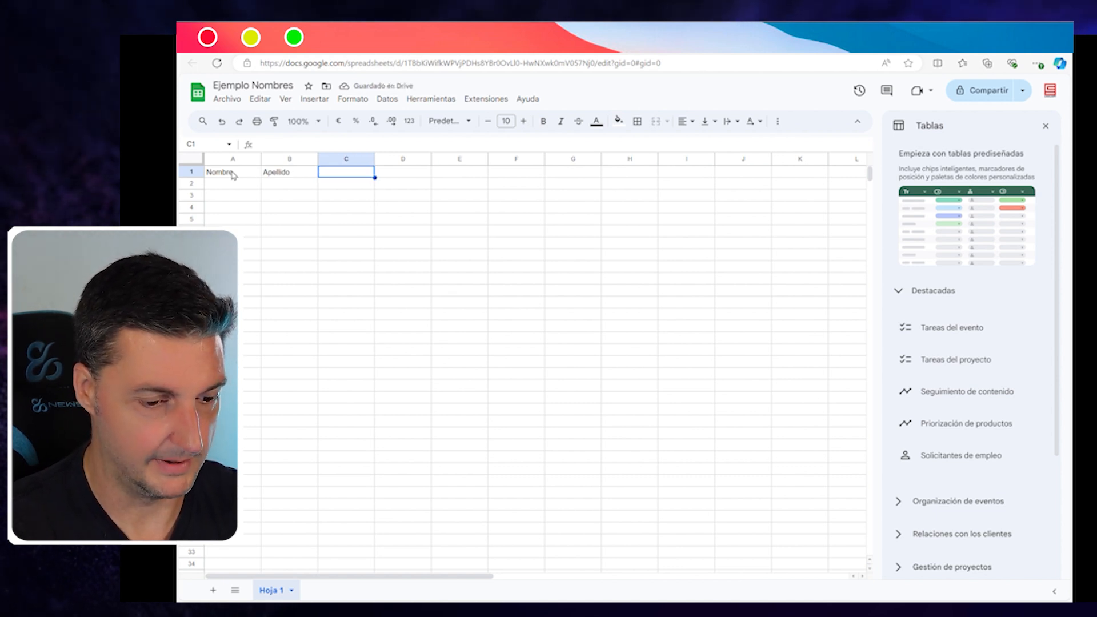
text(Correo)
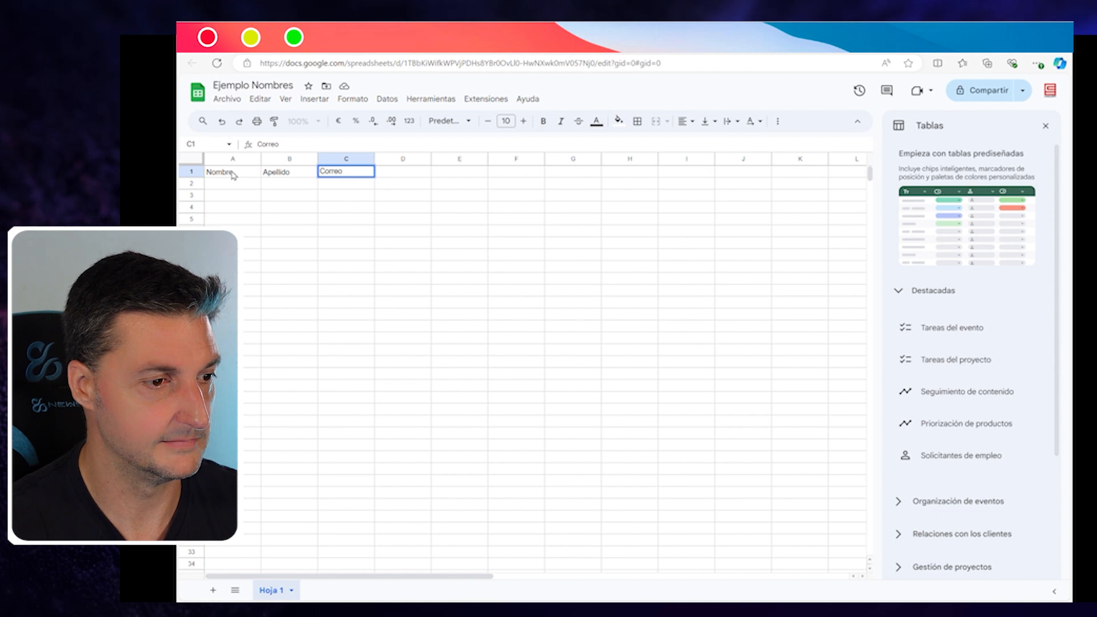
click(297, 210)
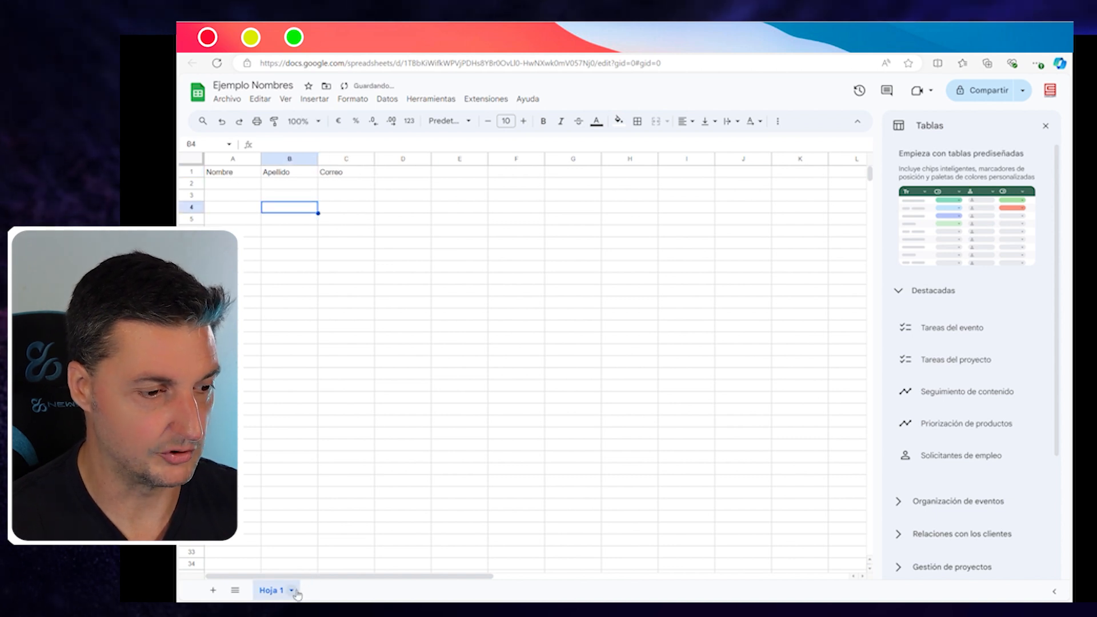
Step: Add Hoja 2, paste the three headers into it, and go back to Hoja 1
click(215, 592)
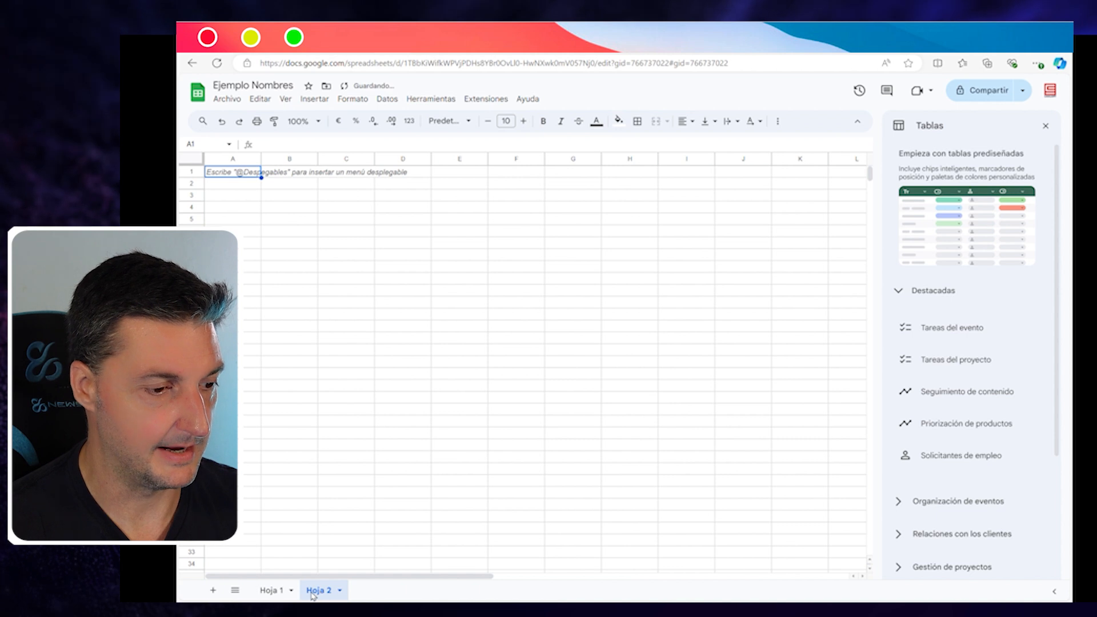
click(270, 590)
click(219, 173)
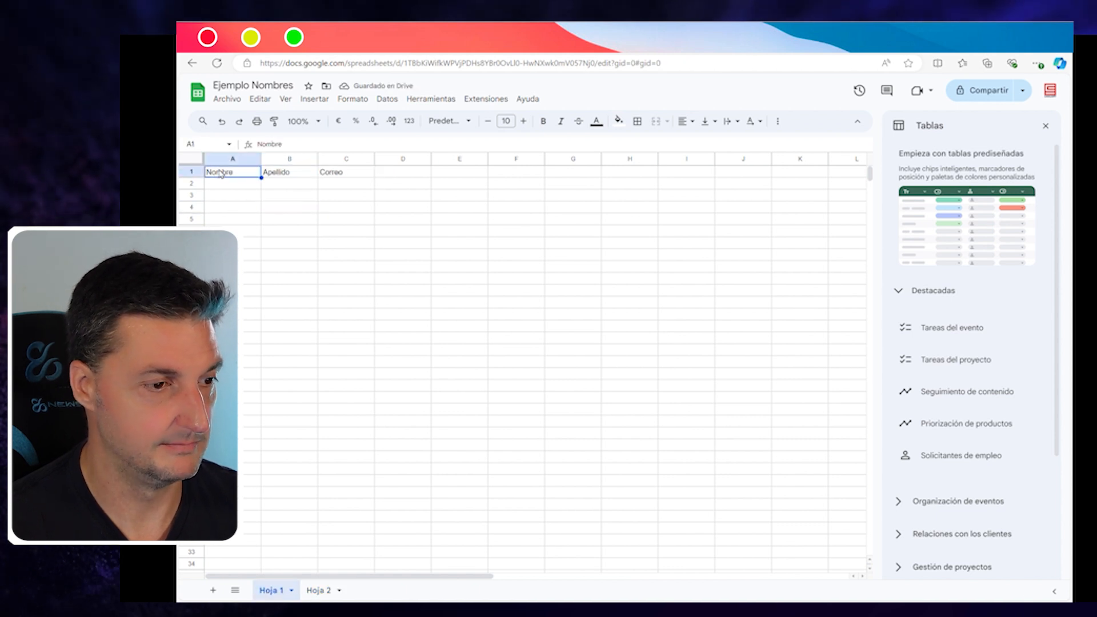
shift+click(338, 174)
key(ctrl+c)
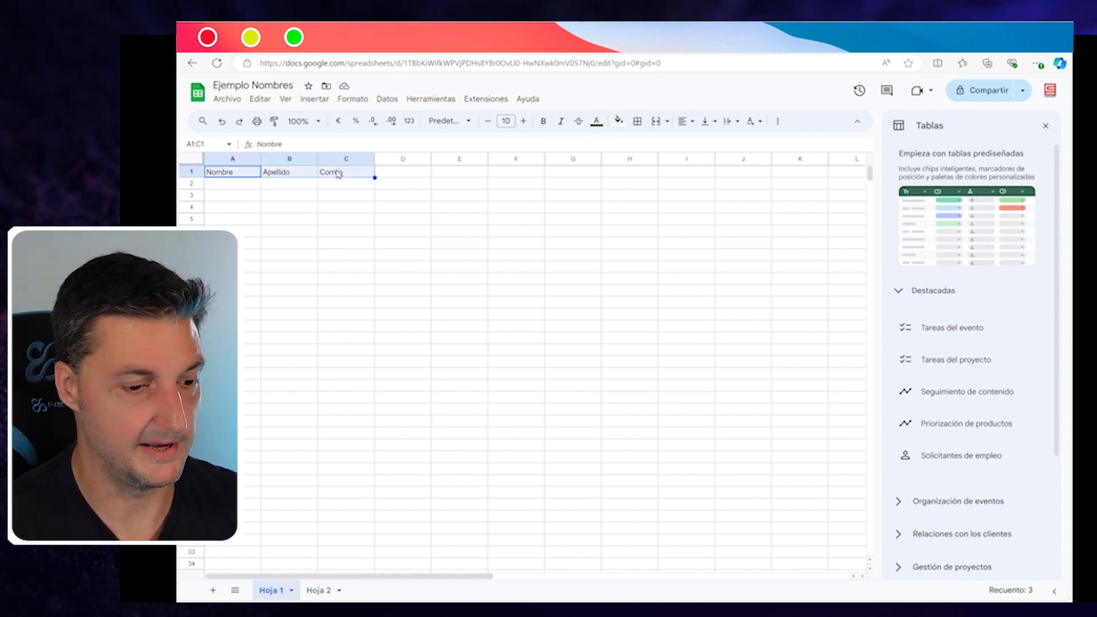
click(319, 591)
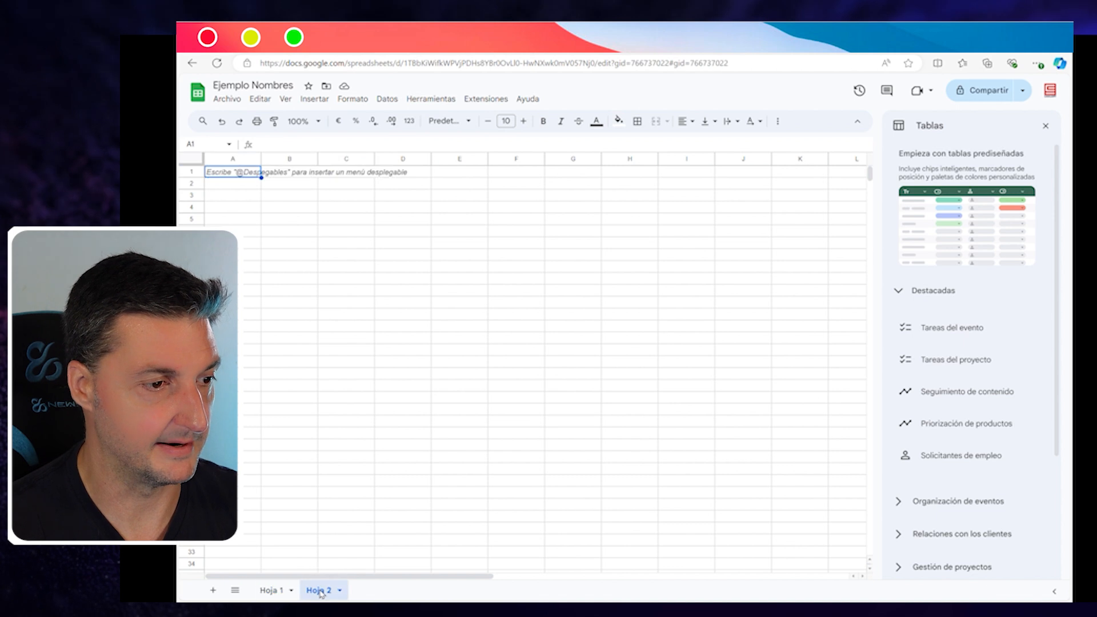
key(ctrl+v)
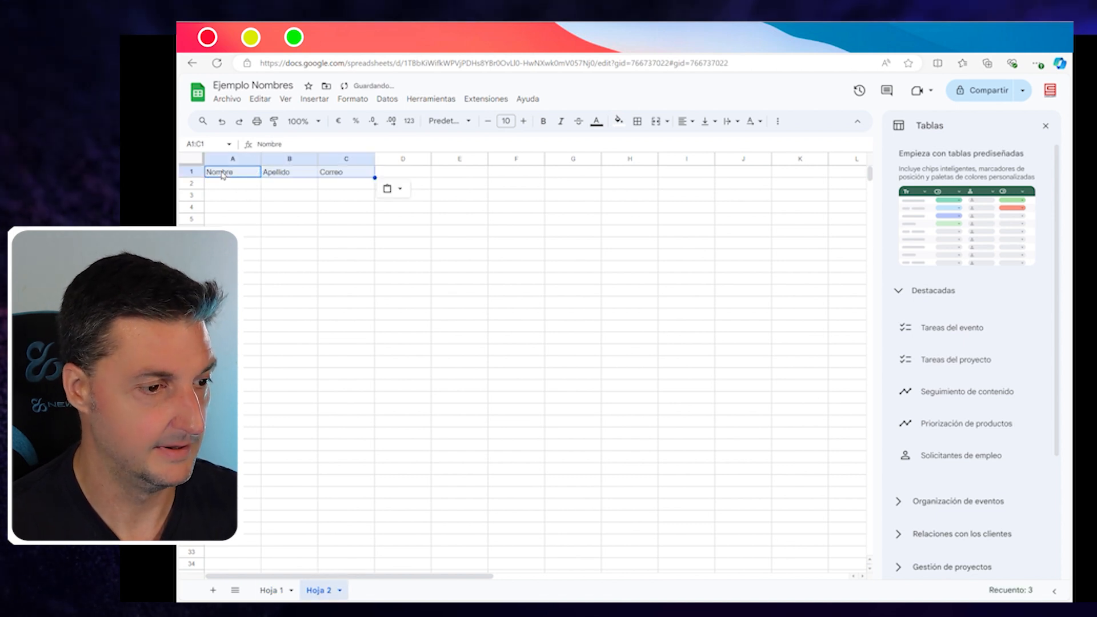
click(272, 591)
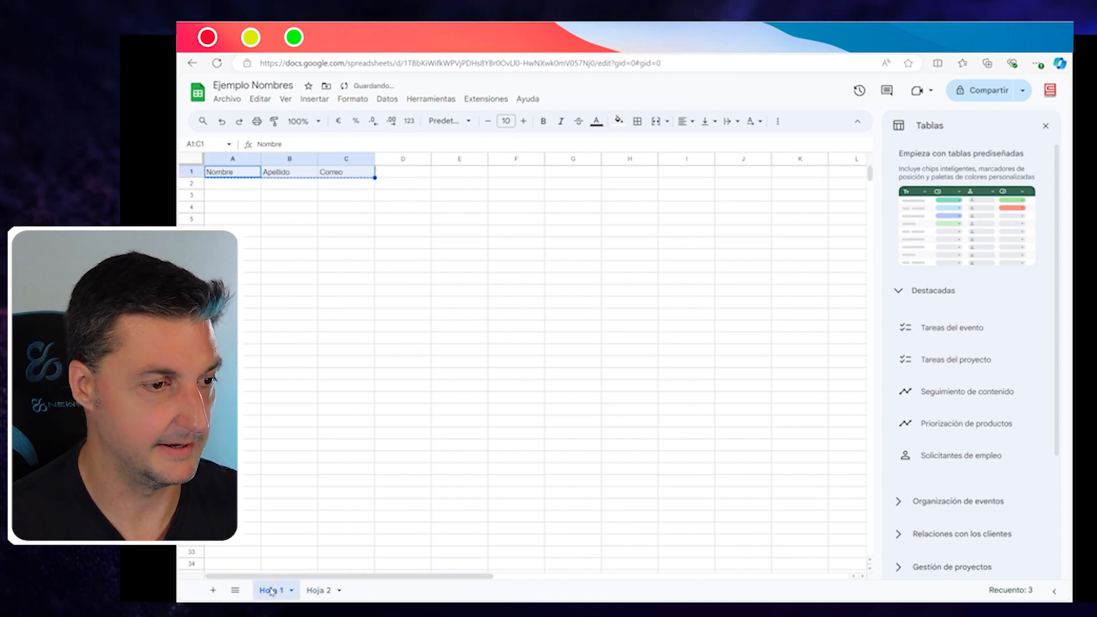
click(316, 233)
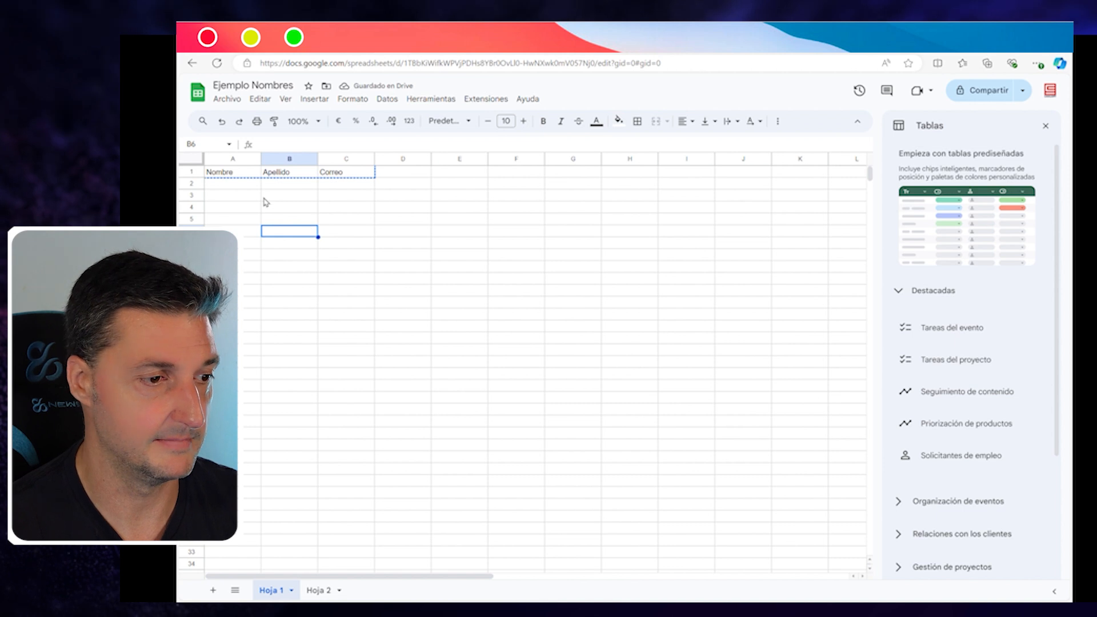
click(239, 187)
Step: Enter a sample first name, surname and e-mail address in cells A2:C2 of Hoja 1
key(Tab)
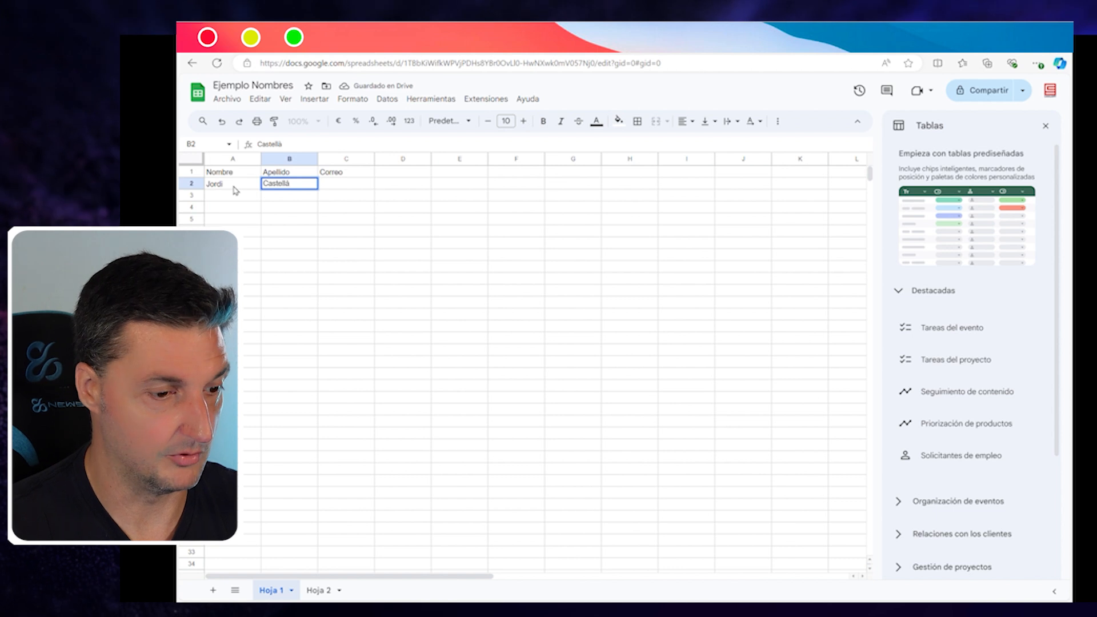
key(Tab)
key(Return)
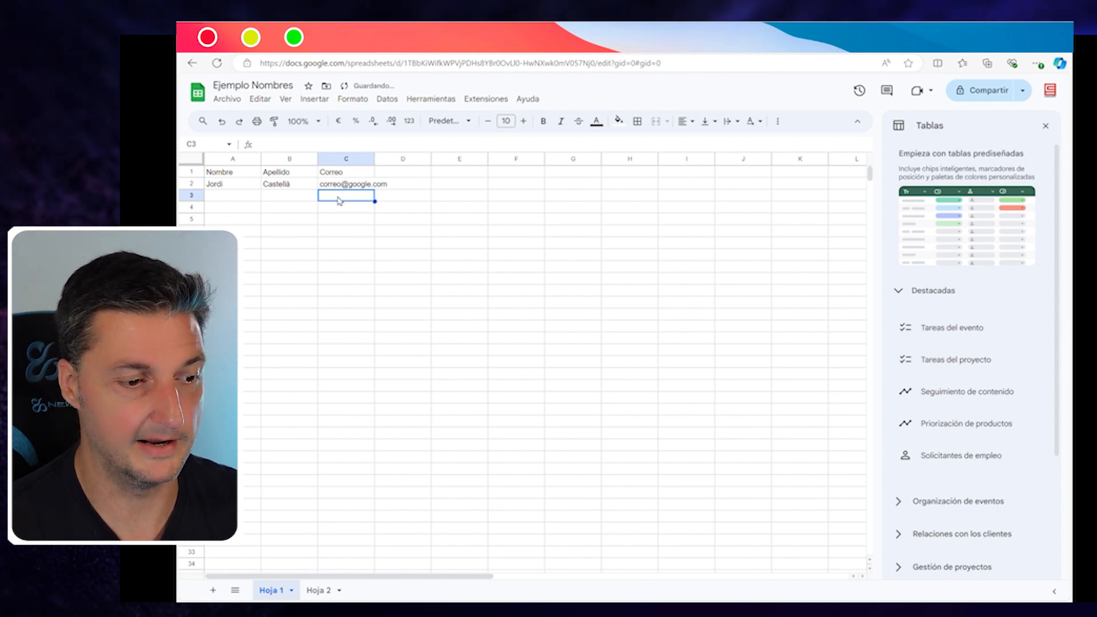
Step: Check the headers on Hoja 2, go back to Hoja 1, then return to Make
click(318, 590)
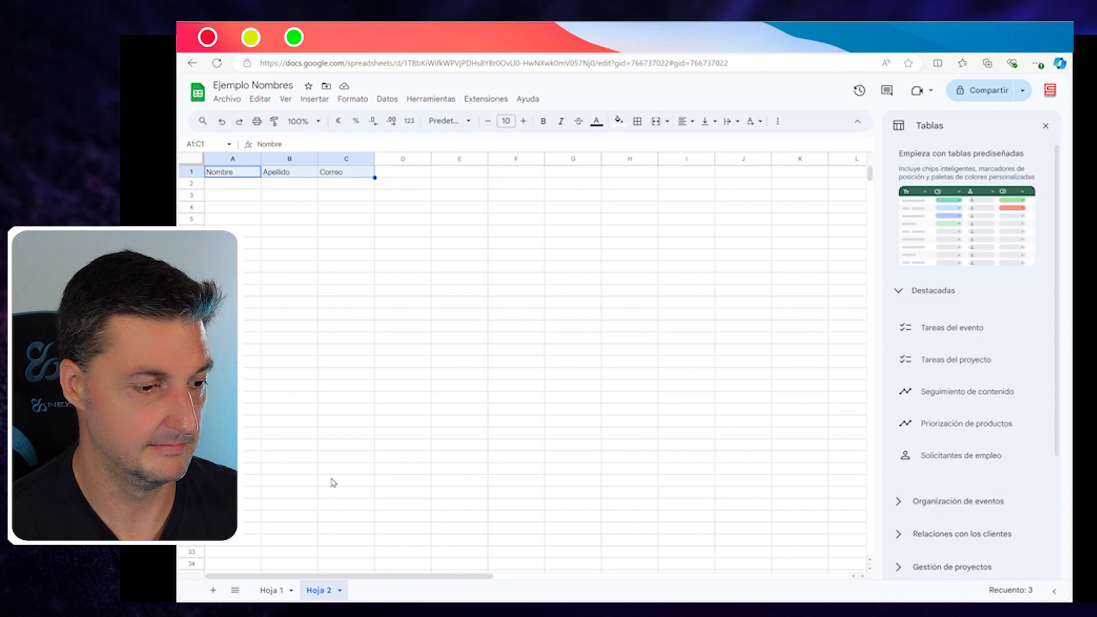
click(272, 592)
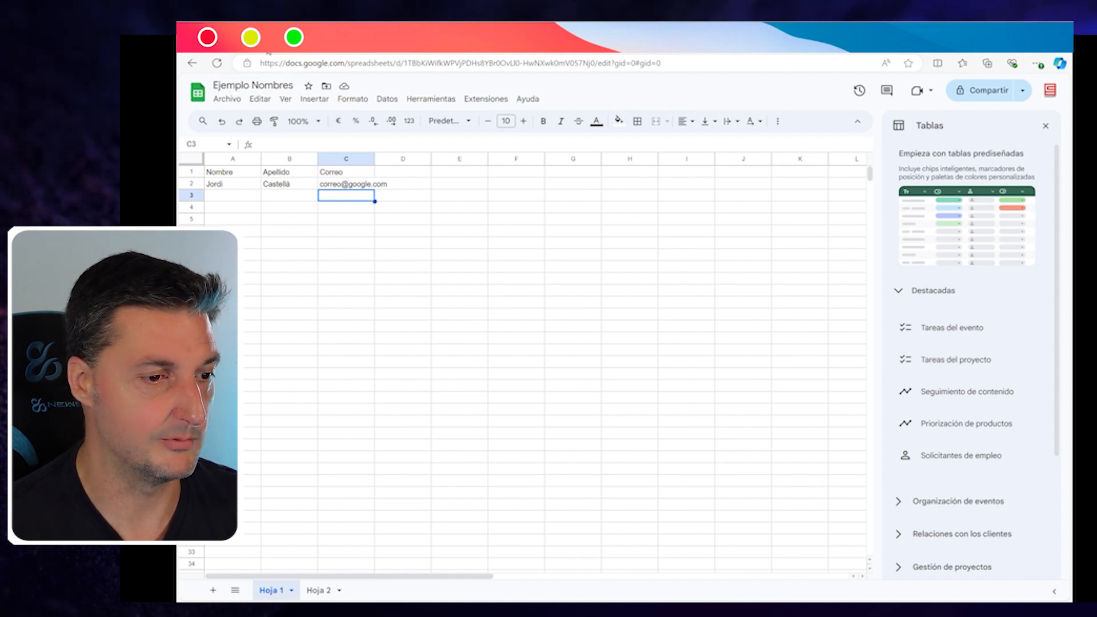
click(266, 45)
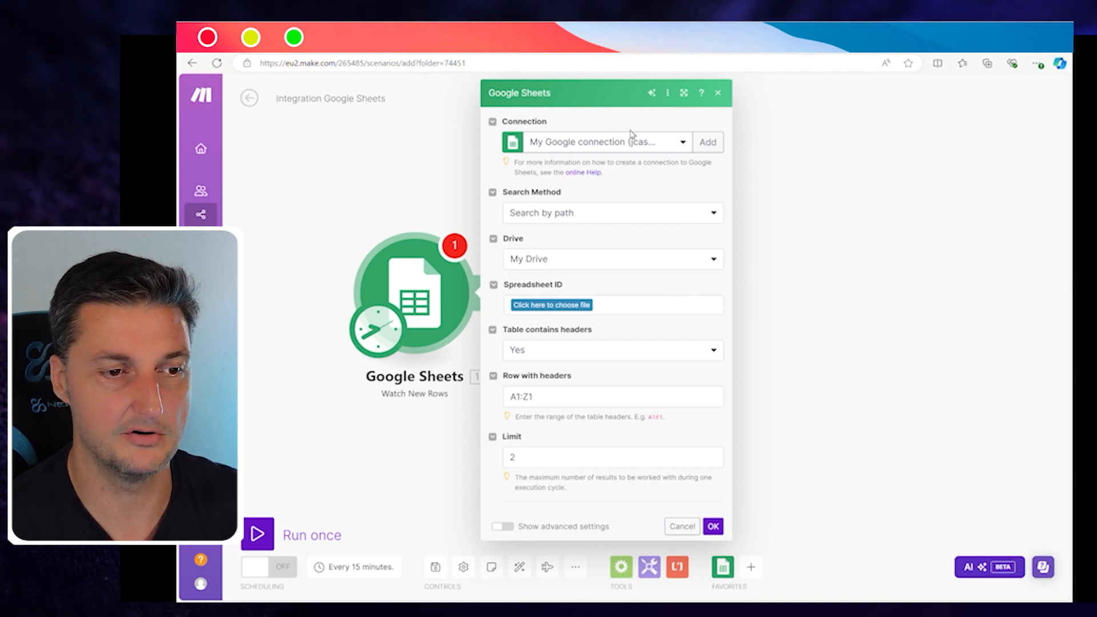
Step: Dismiss the new Google connection form and list the spreadsheets under Spreadsheet ID
click(713, 144)
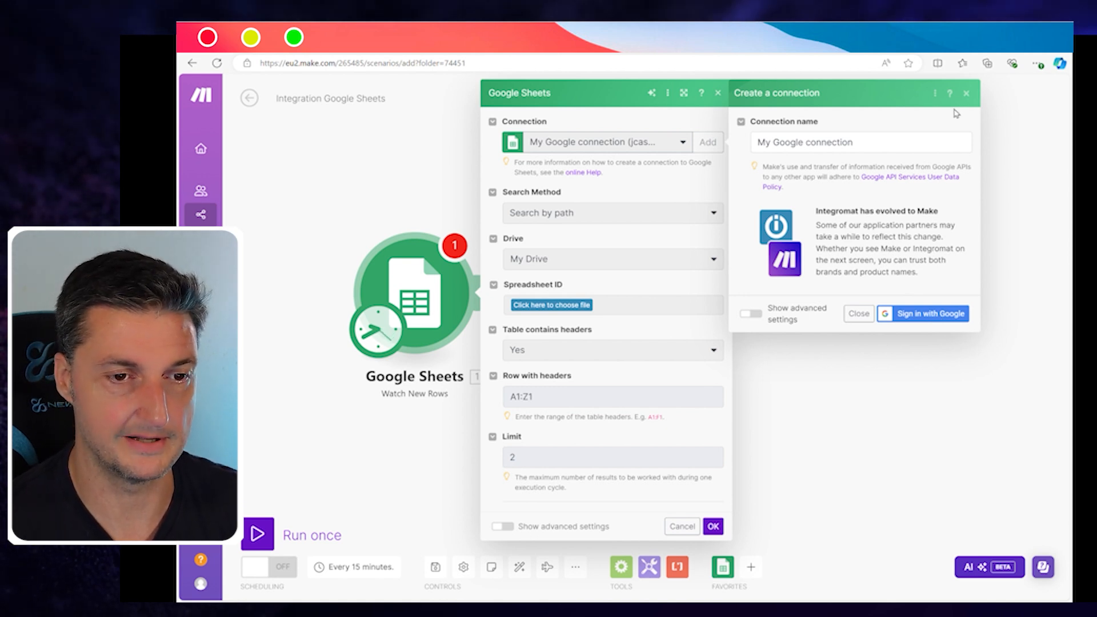
click(969, 93)
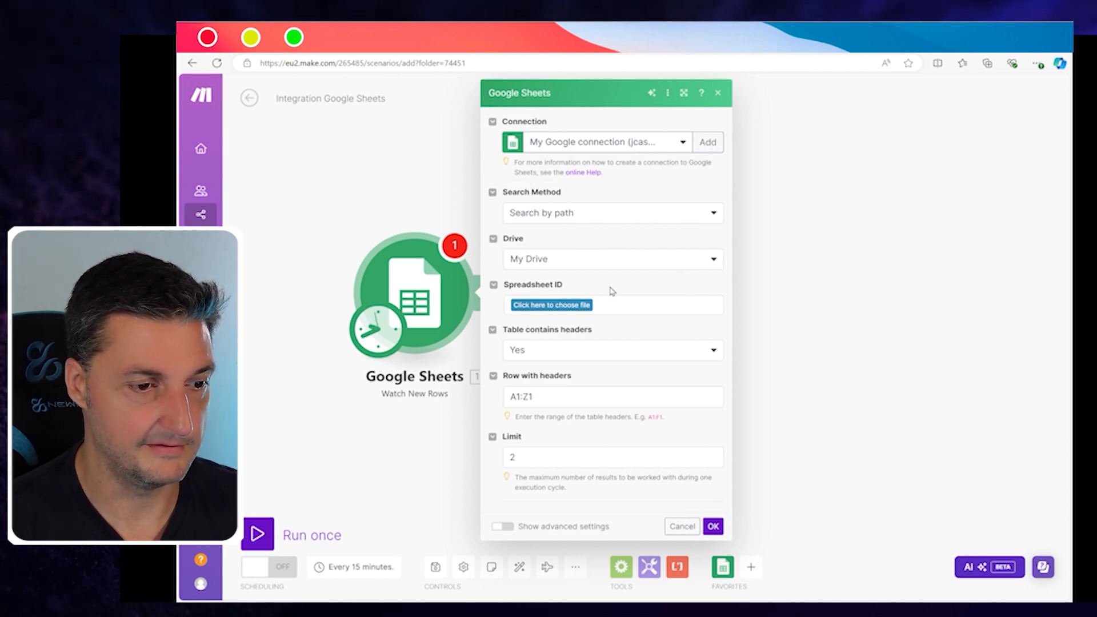
click(560, 307)
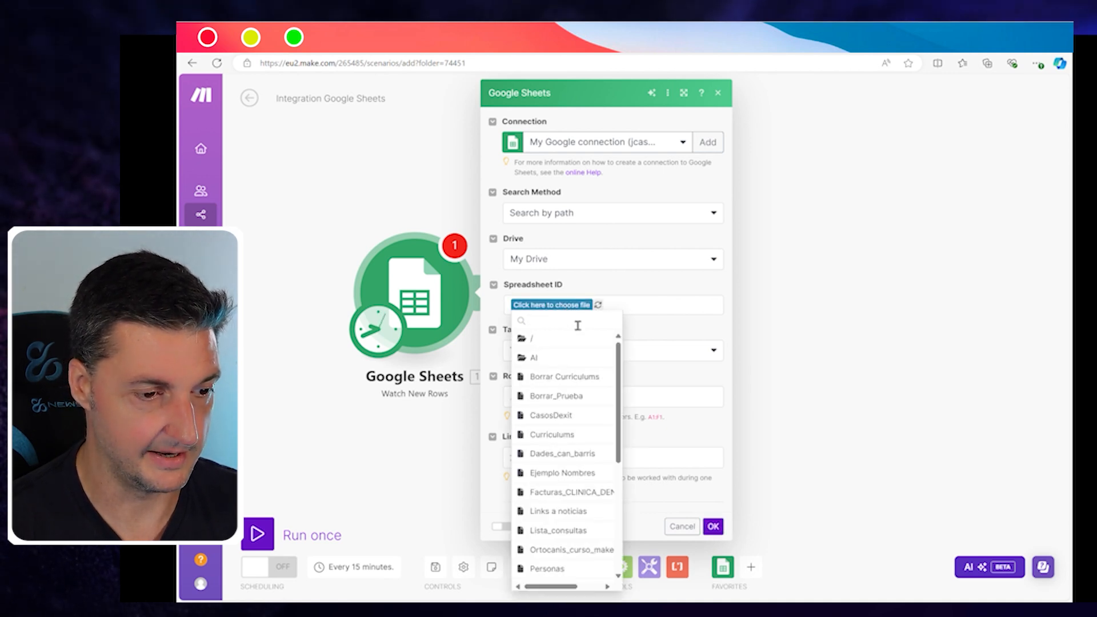
Step: Select the Ejemplo Nombres spreadsheet and its Hoja 1 sheet
click(569, 473)
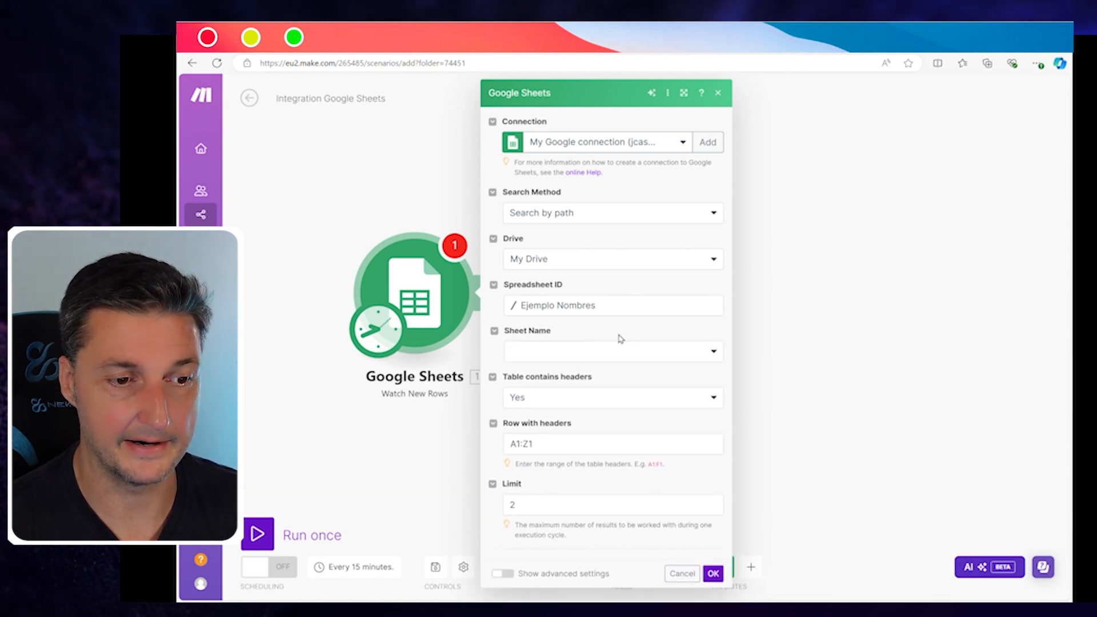
click(714, 352)
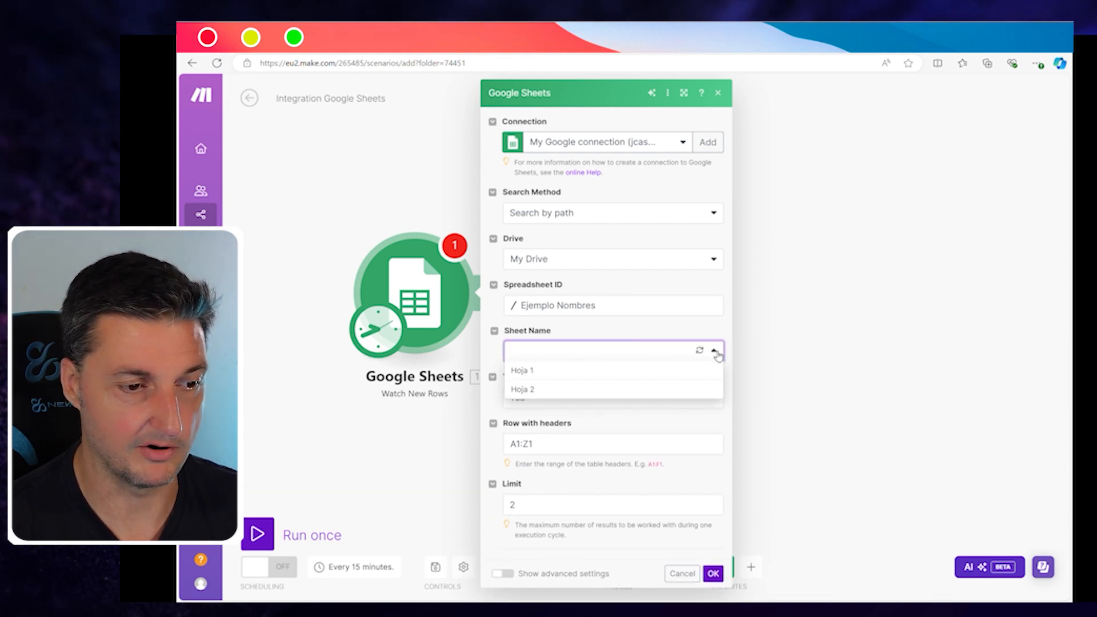
click(521, 370)
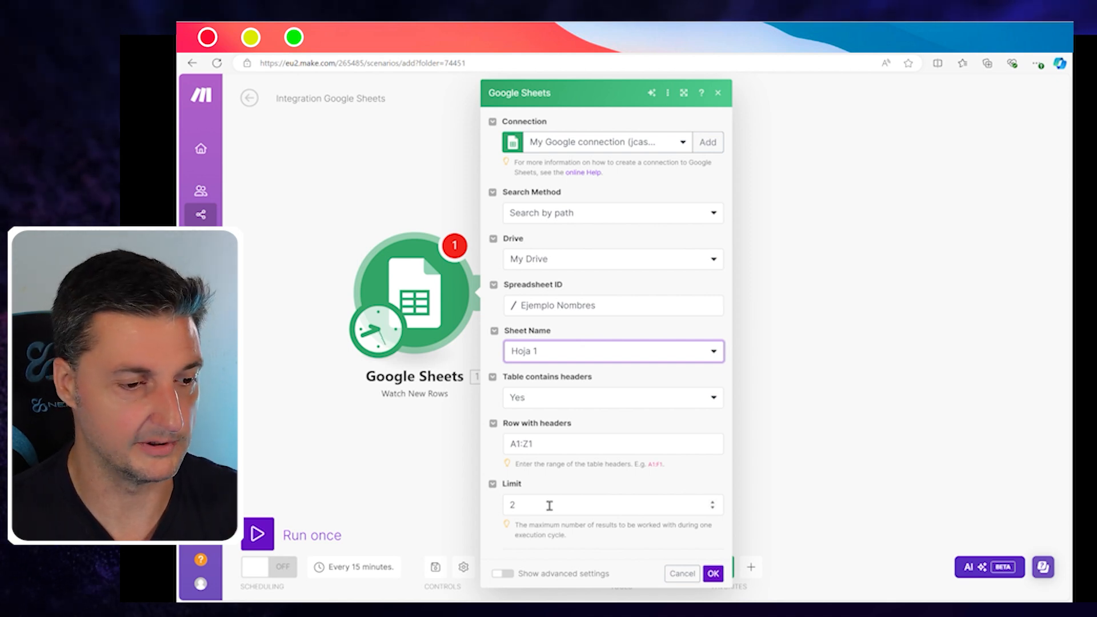
Step: Set the Limit to 1 and save the Watch New Rows settings
click(532, 511)
key(BackSpace)
text(1)
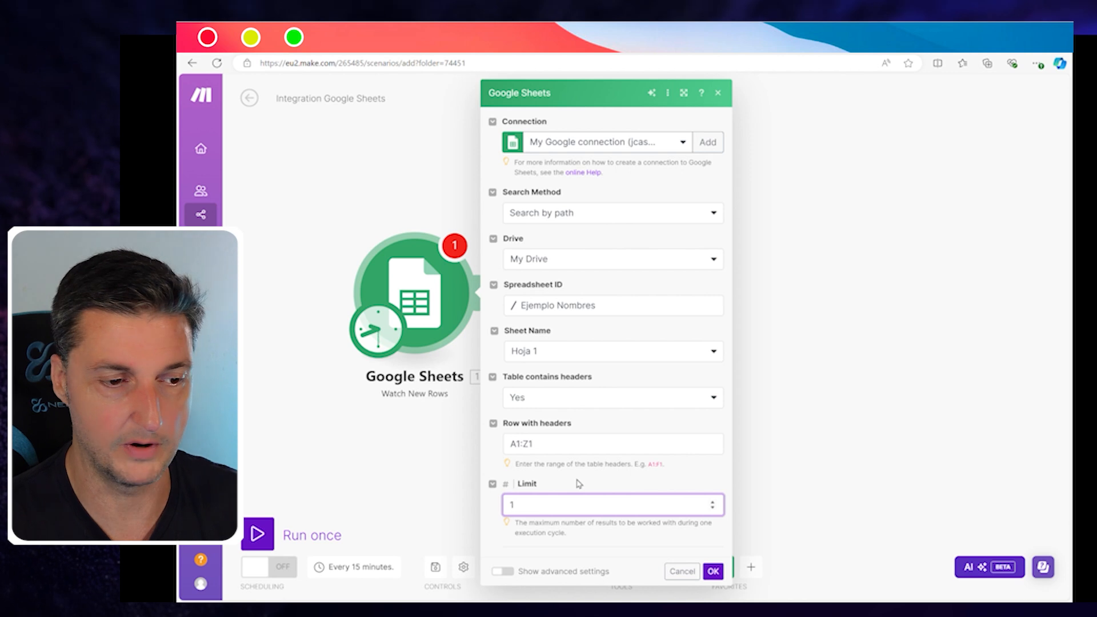
click(622, 474)
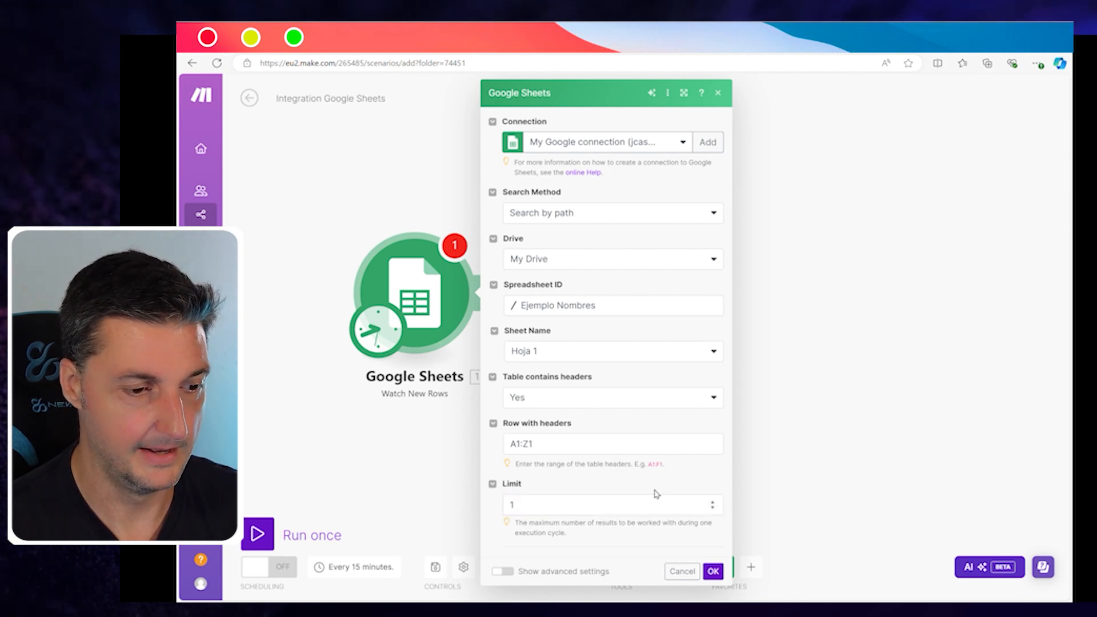
click(557, 572)
scroll(558, 511, down, 2)
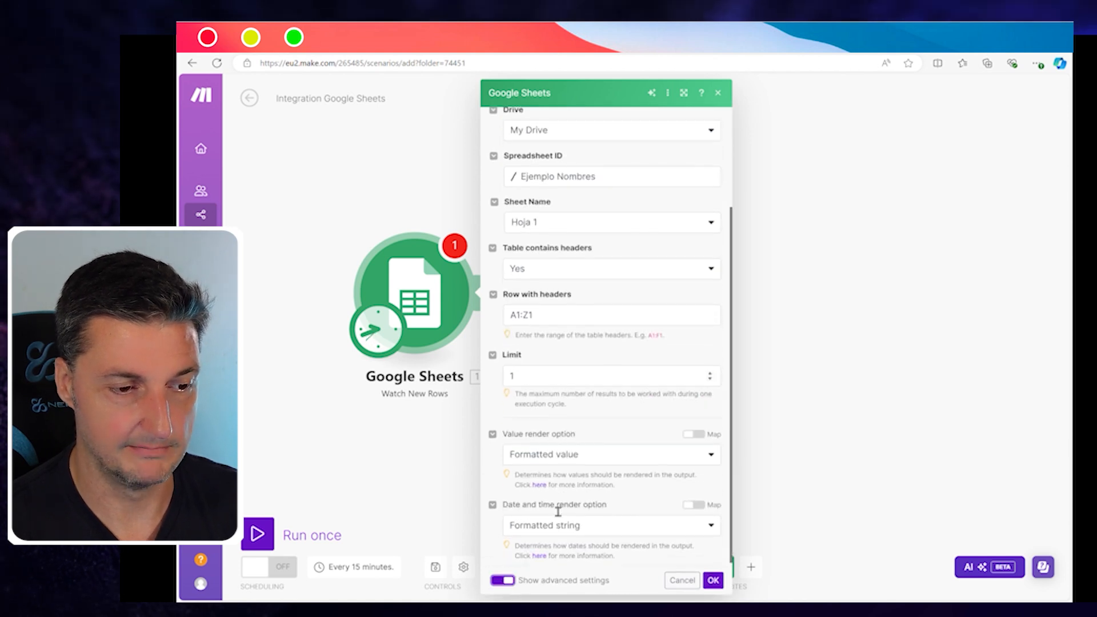
scroll(555, 509, up, 1)
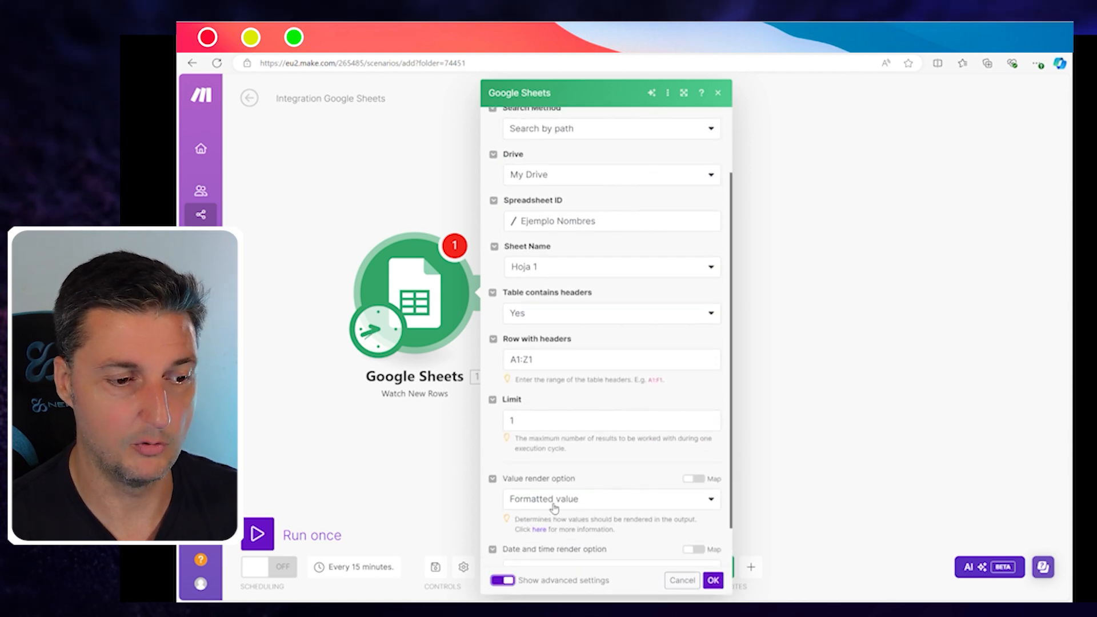
click(504, 580)
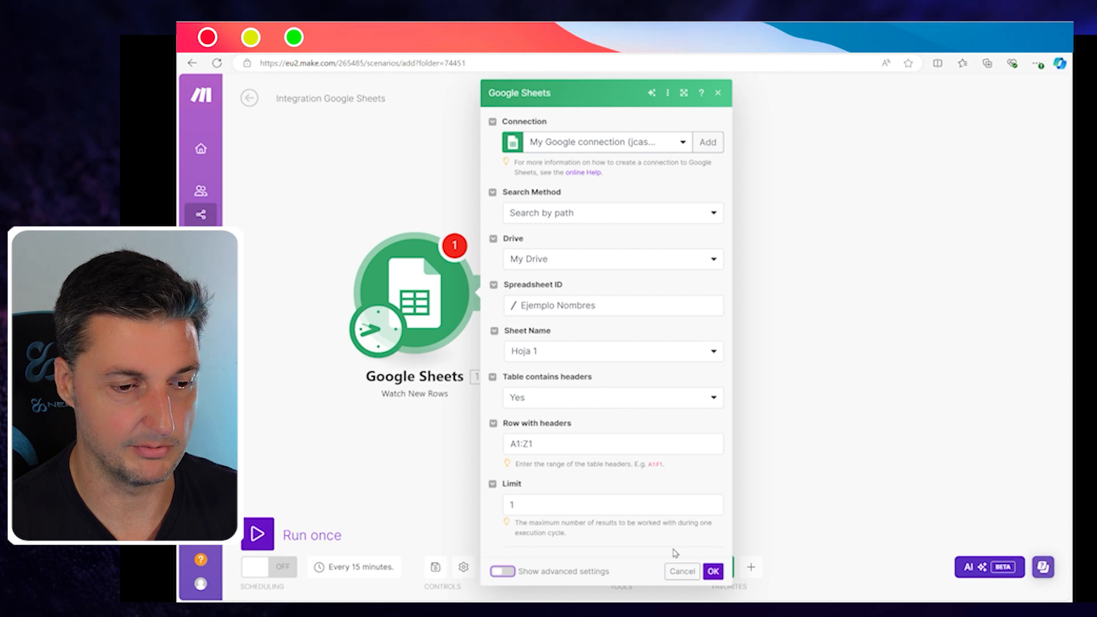
click(714, 572)
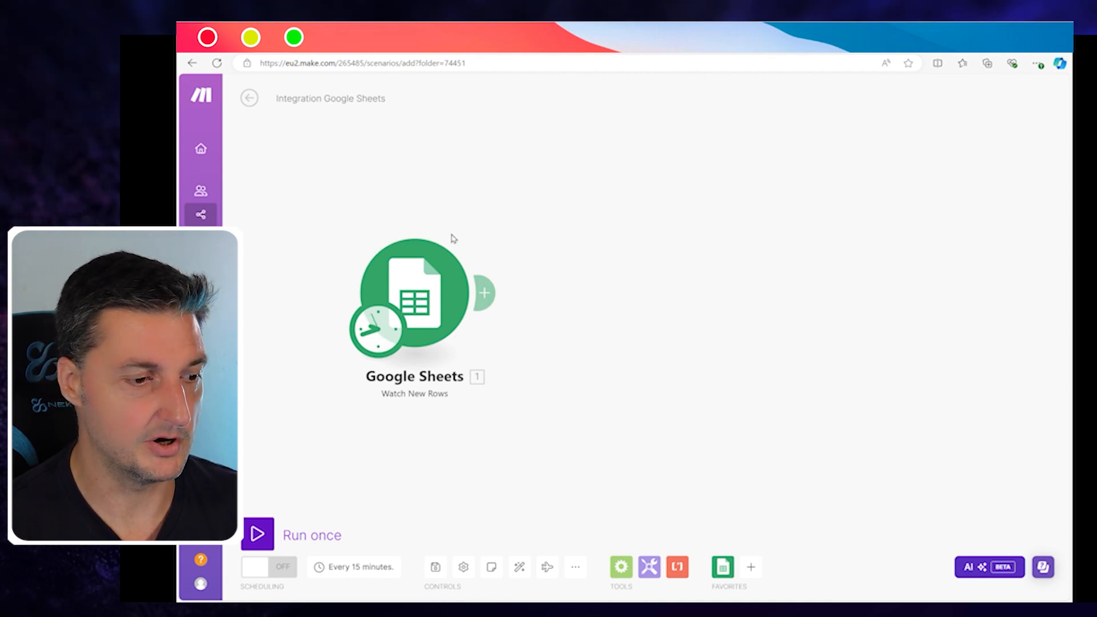
Step: Run the scenario once, inspect the returned row-2 bundle, and move the module left
click(266, 537)
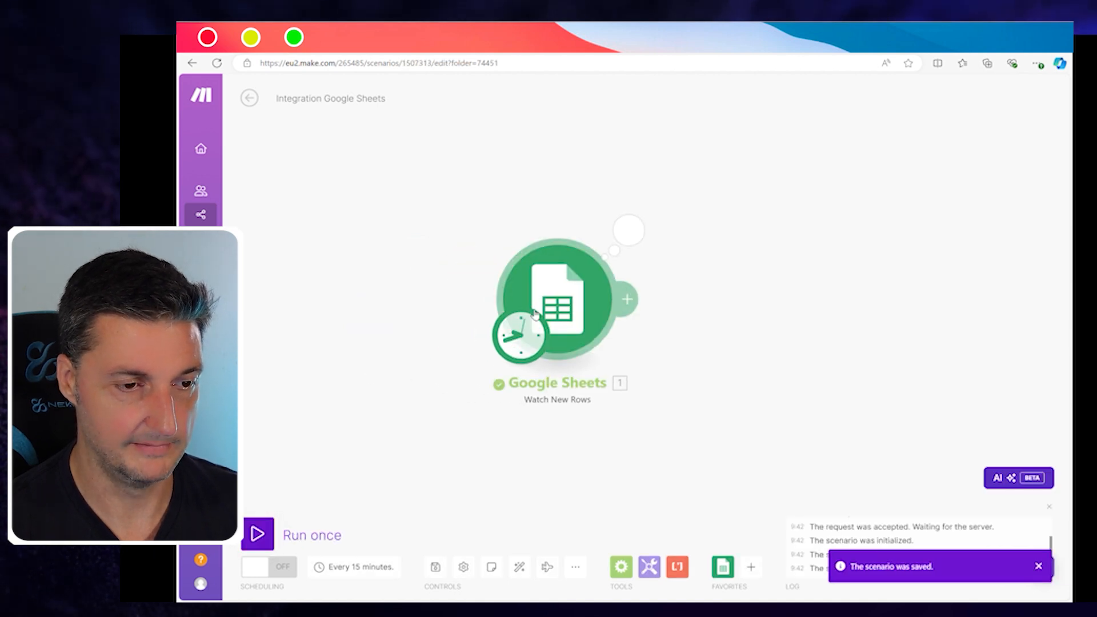
click(630, 229)
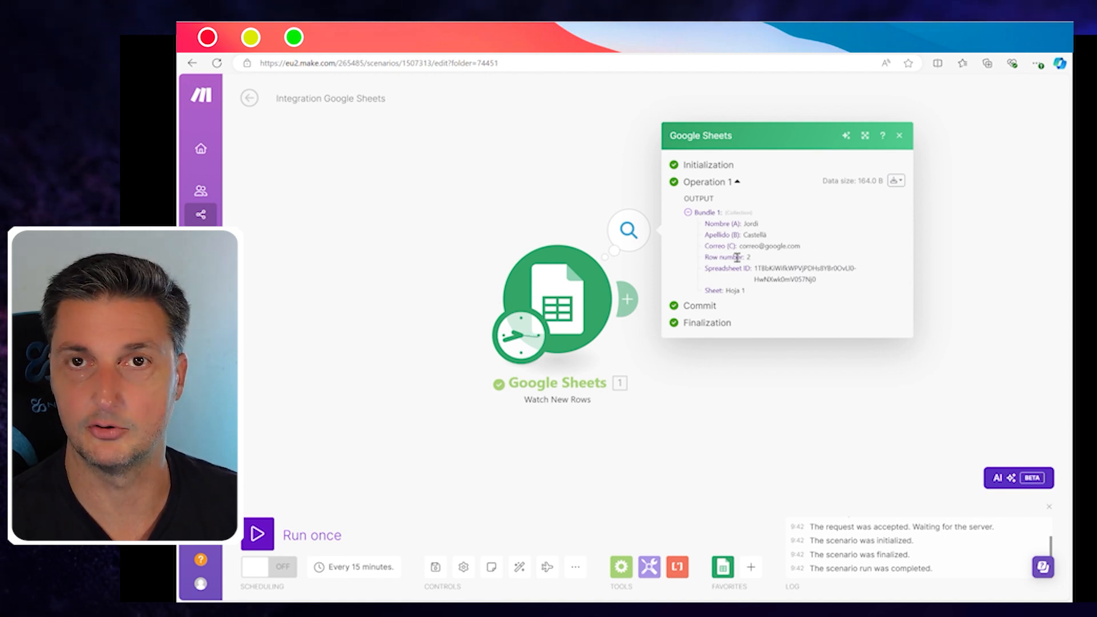
click(565, 196)
drag(578, 272, 454, 264)
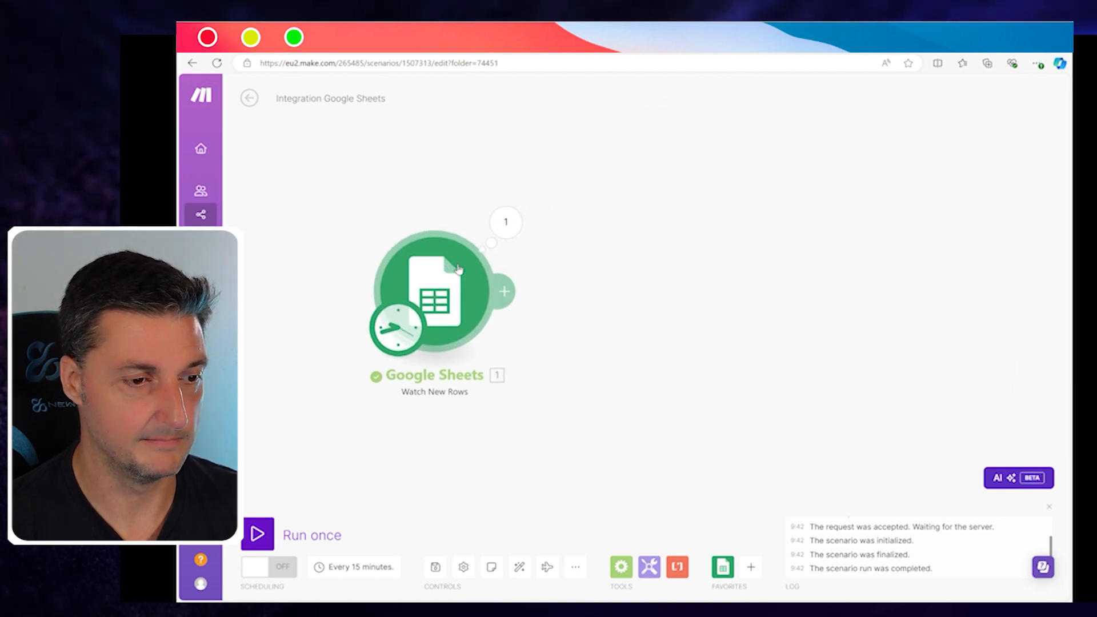
Step: From the trigger's + handle, add Google Sheets with the Add a Row action
click(506, 291)
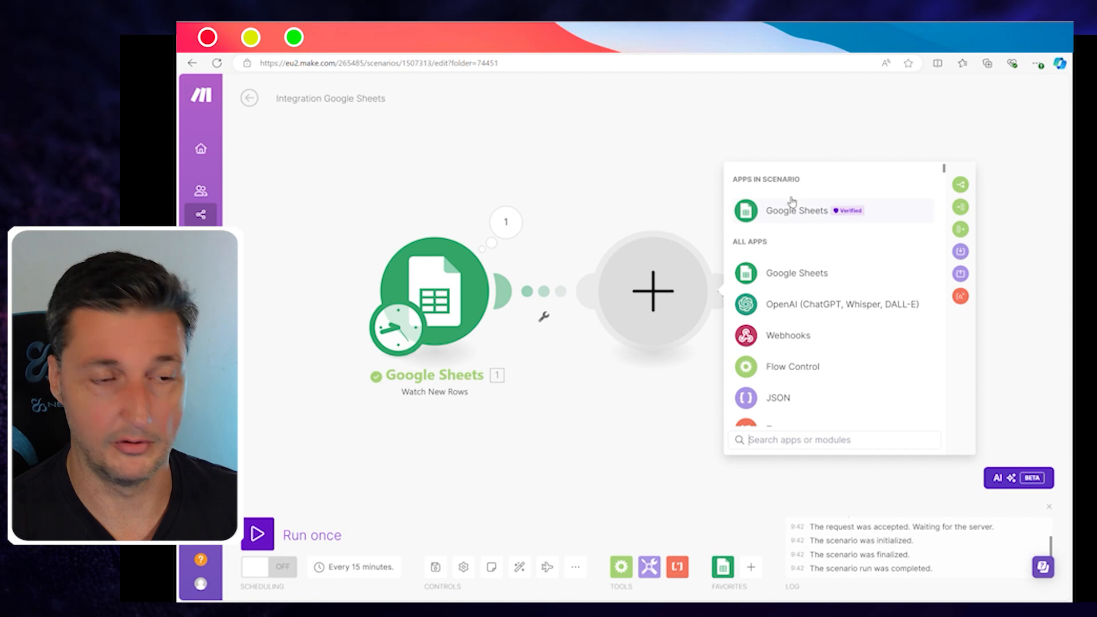
click(795, 210)
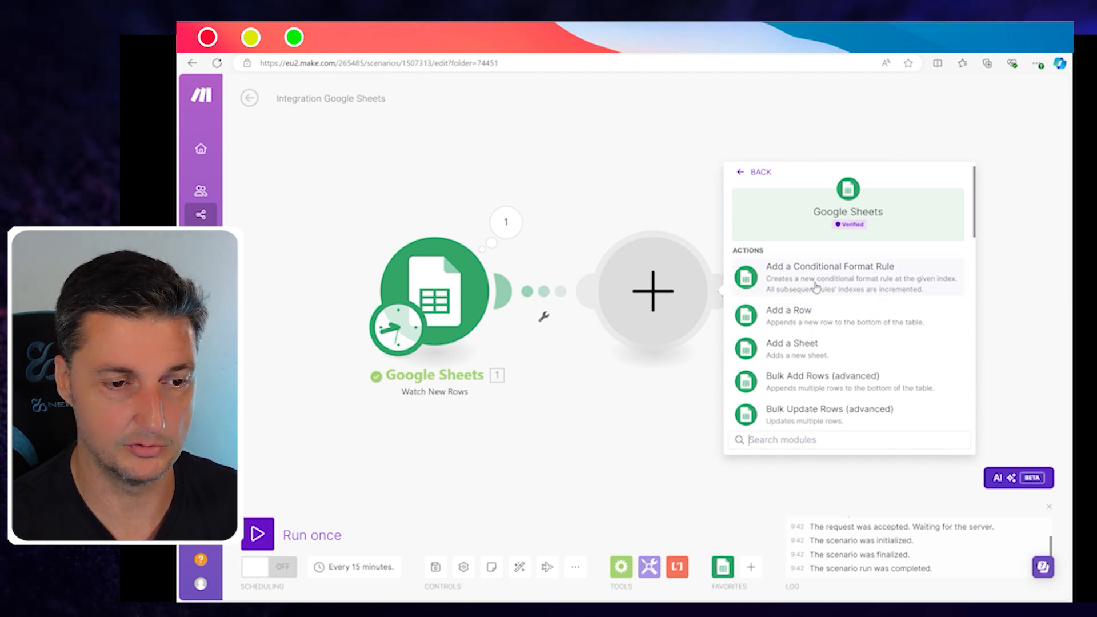
click(806, 313)
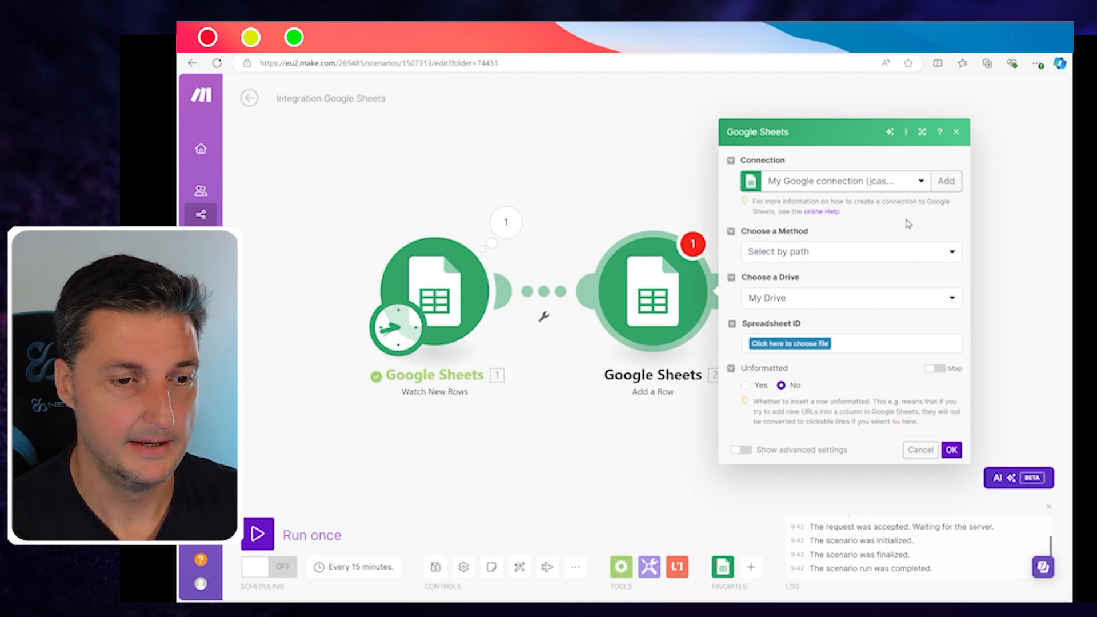
Step: Target the Ejemplo Nombres spreadsheet and its Hoja 2 sheet in Add a Row
click(811, 345)
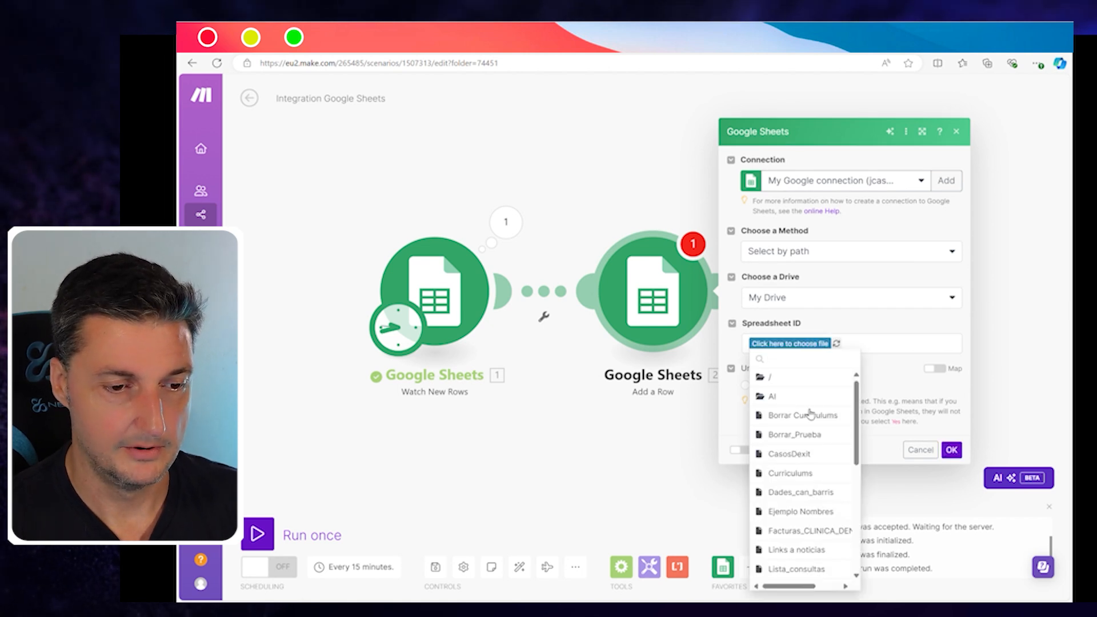
scroll(810, 417, down, 1)
click(797, 473)
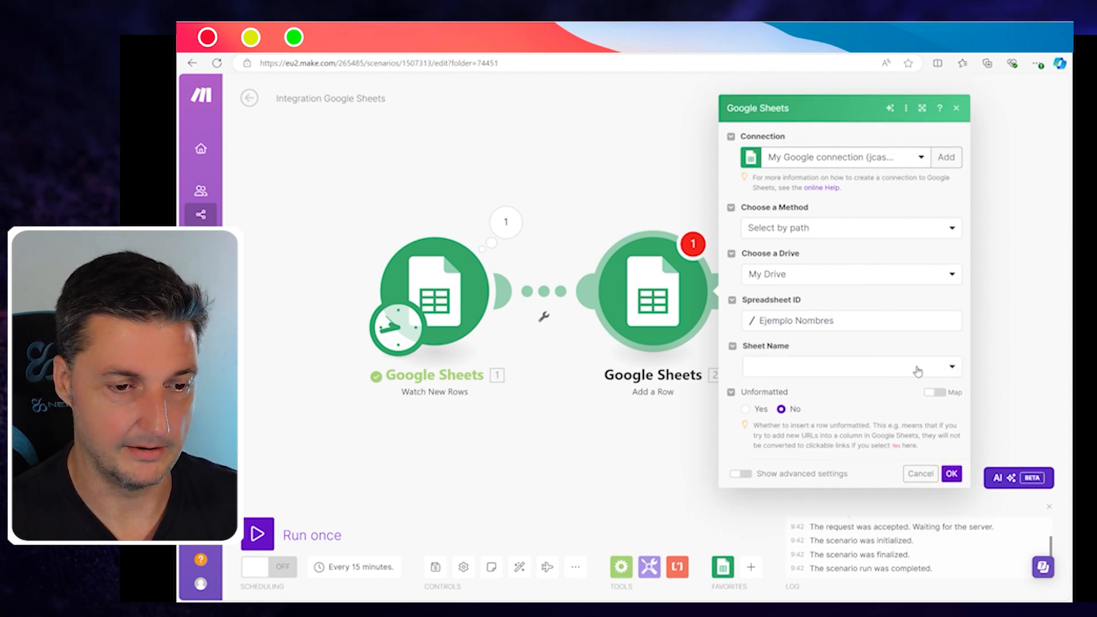
click(957, 369)
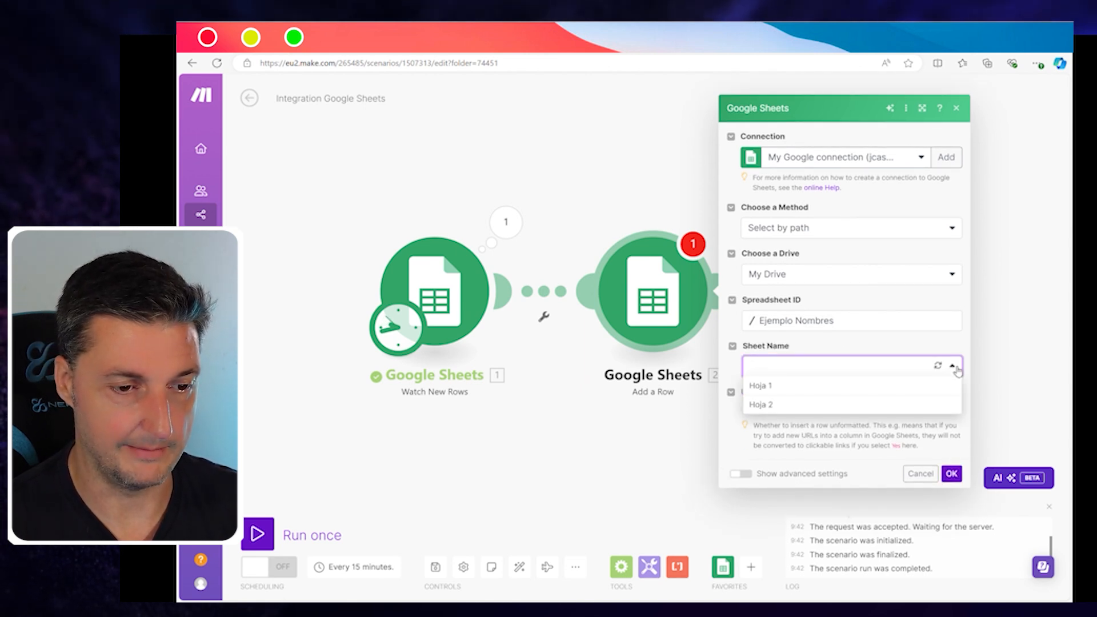
click(772, 406)
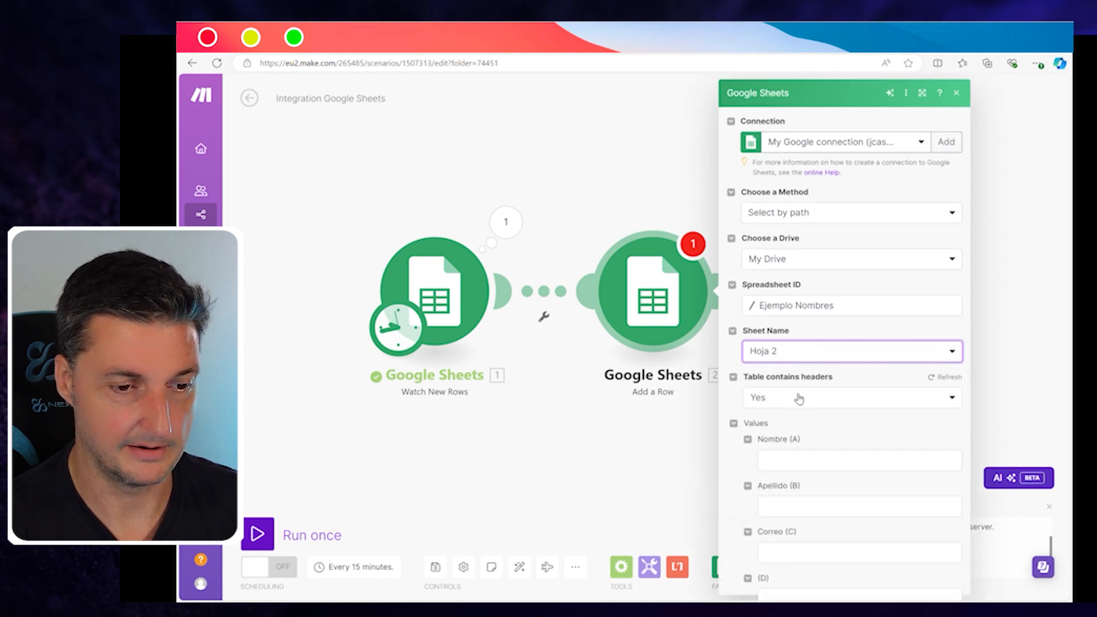
scroll(816, 398, down, 2)
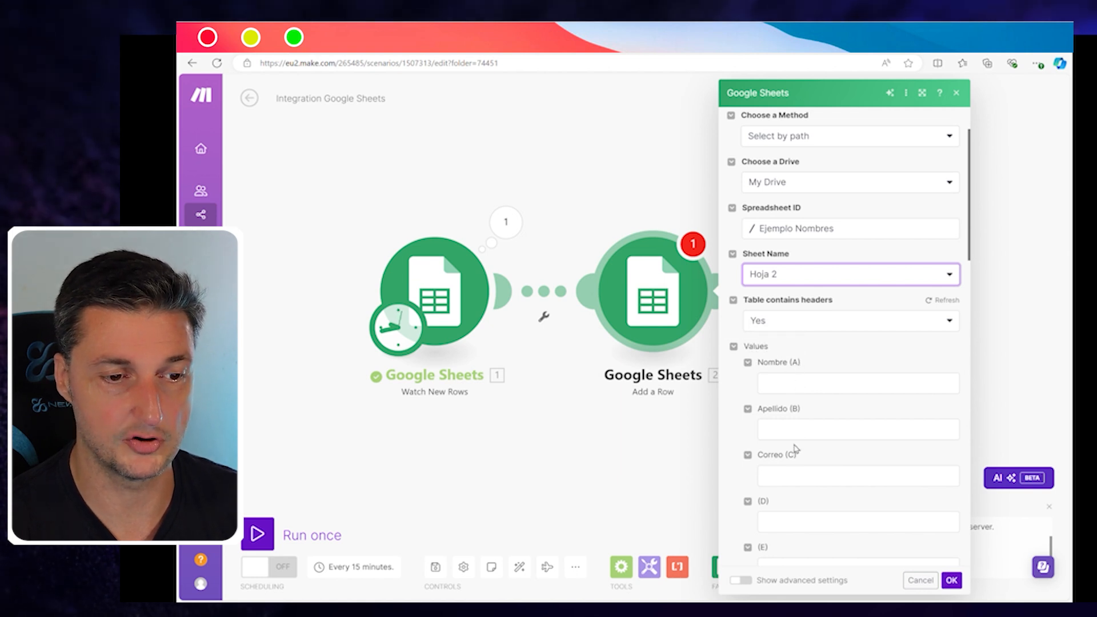
Step: Map the trigger's Nombre (A), Apellido (B) and Correo (C) into the matching fields and save
click(788, 393)
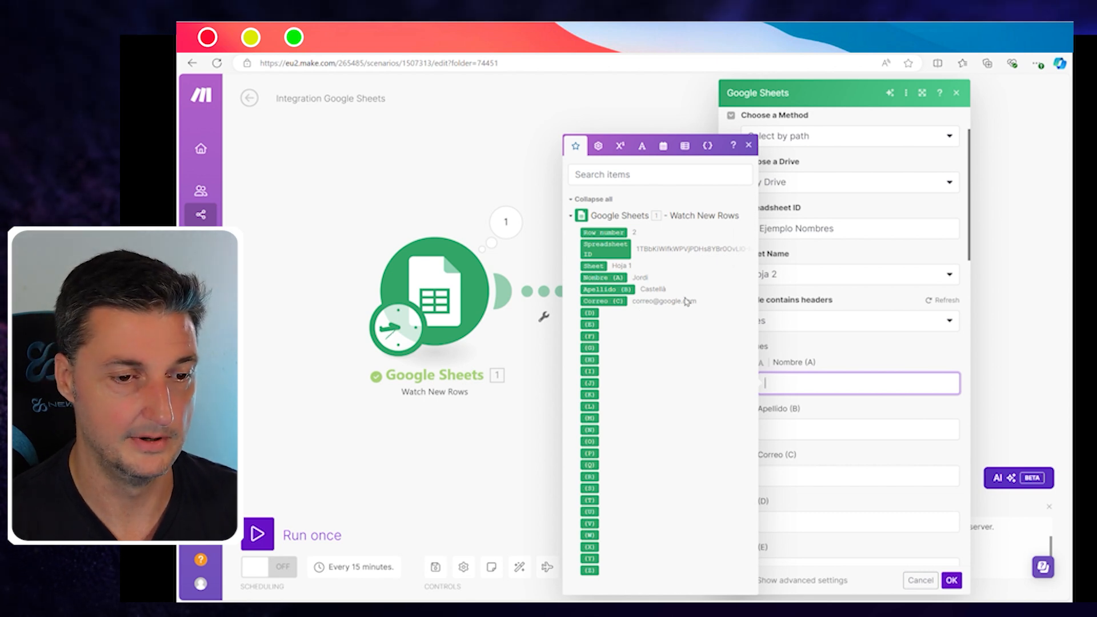
click(603, 278)
click(794, 431)
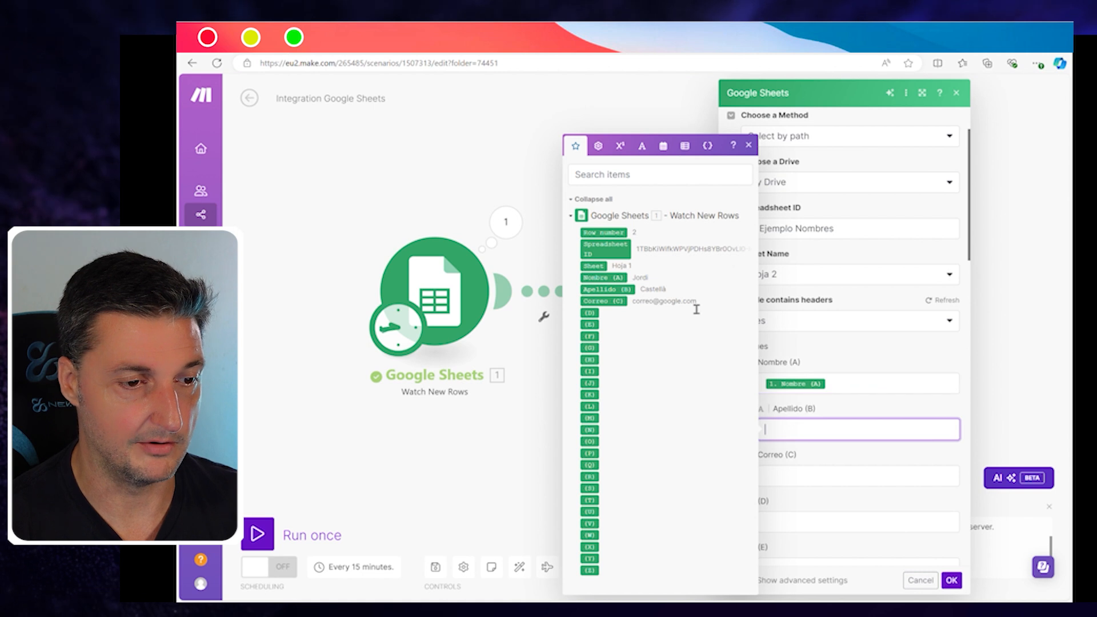
click(626, 289)
click(810, 480)
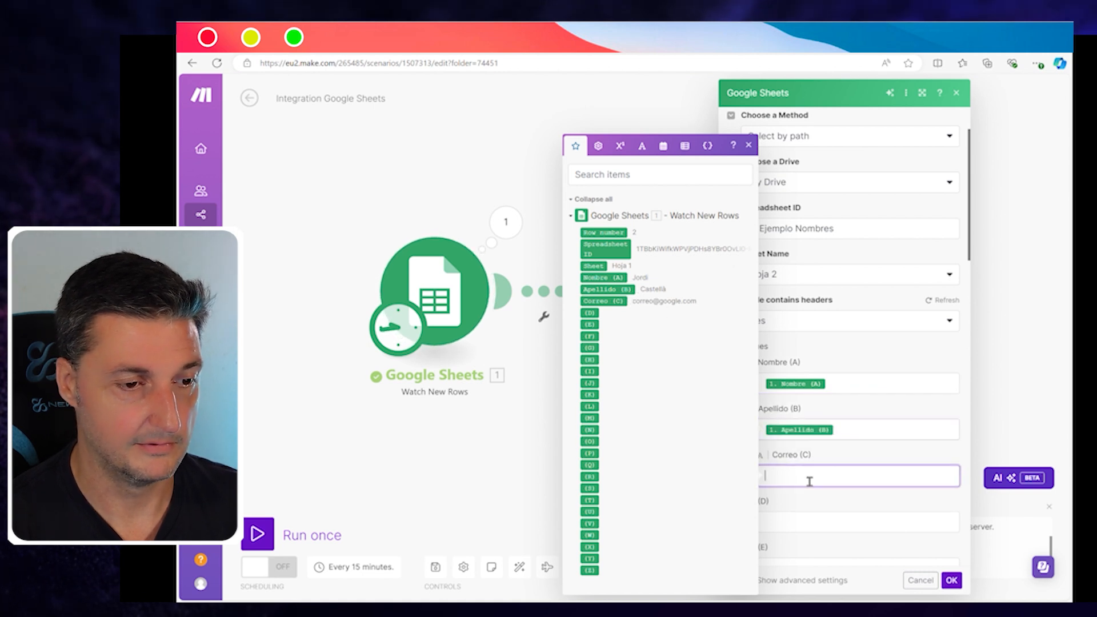
click(617, 308)
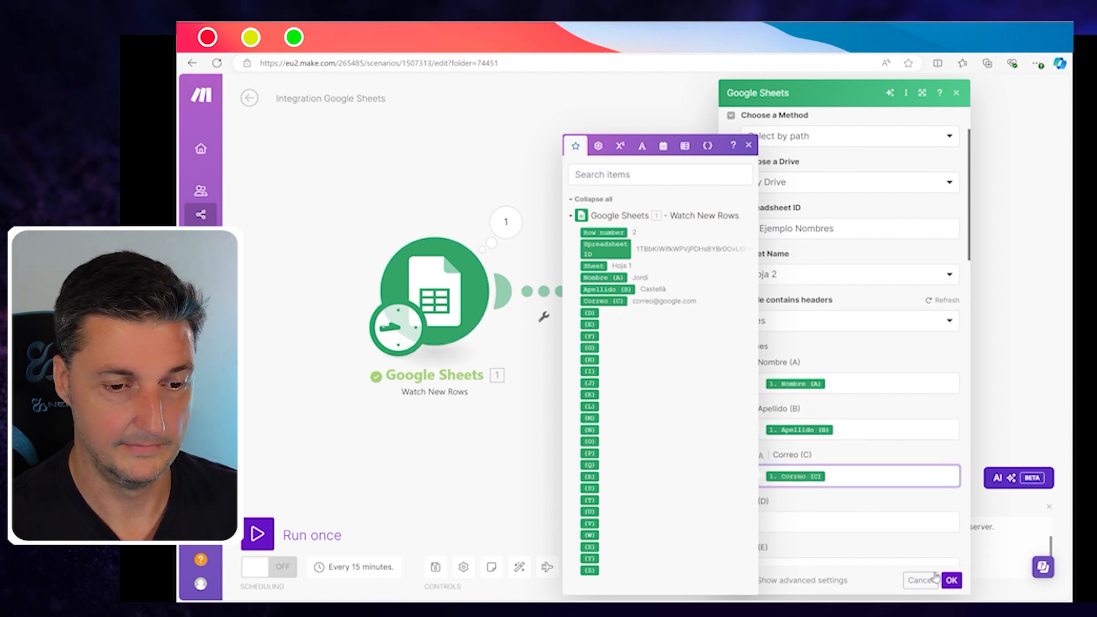
click(952, 580)
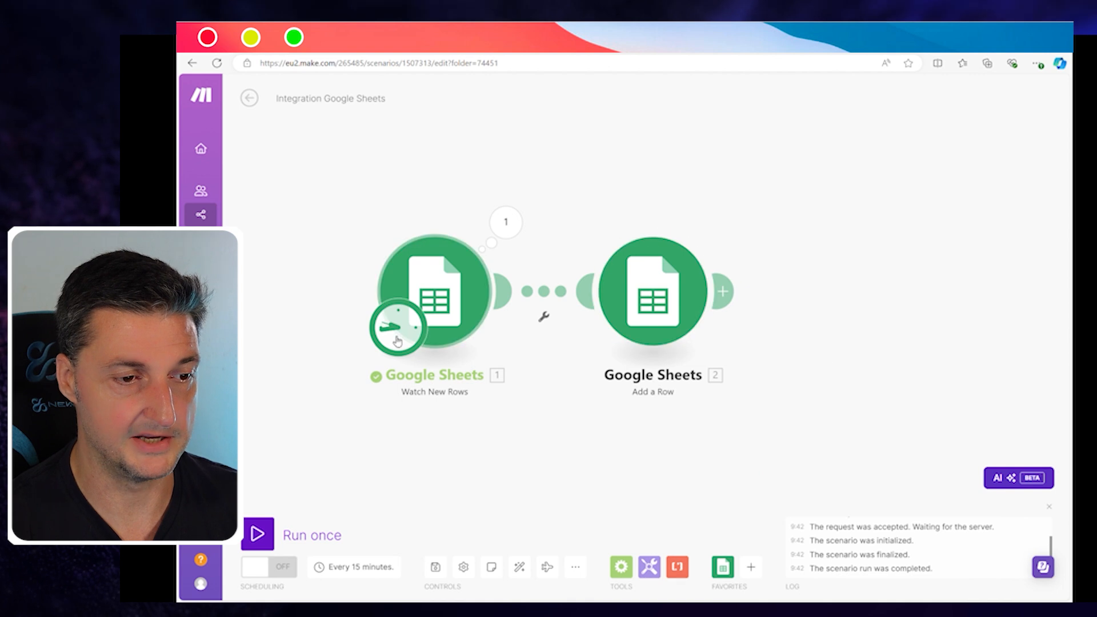
Step: Run the scenario once, review the Watch New Rows result, then open the Ejemplo Nombres spreadsheet
drag(451, 207, 528, 205)
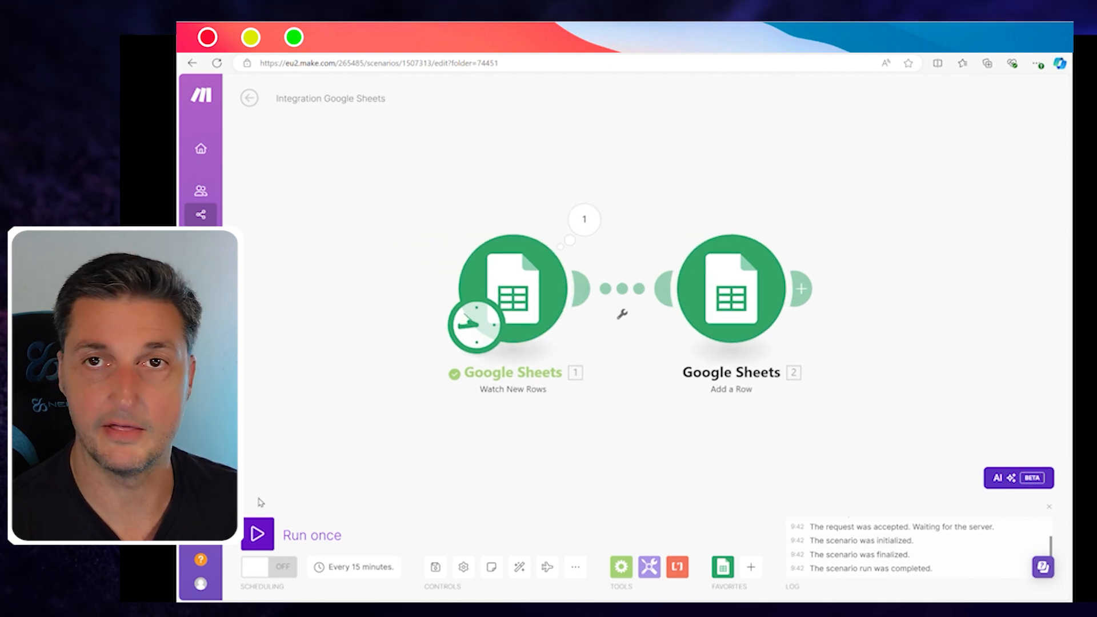
click(261, 534)
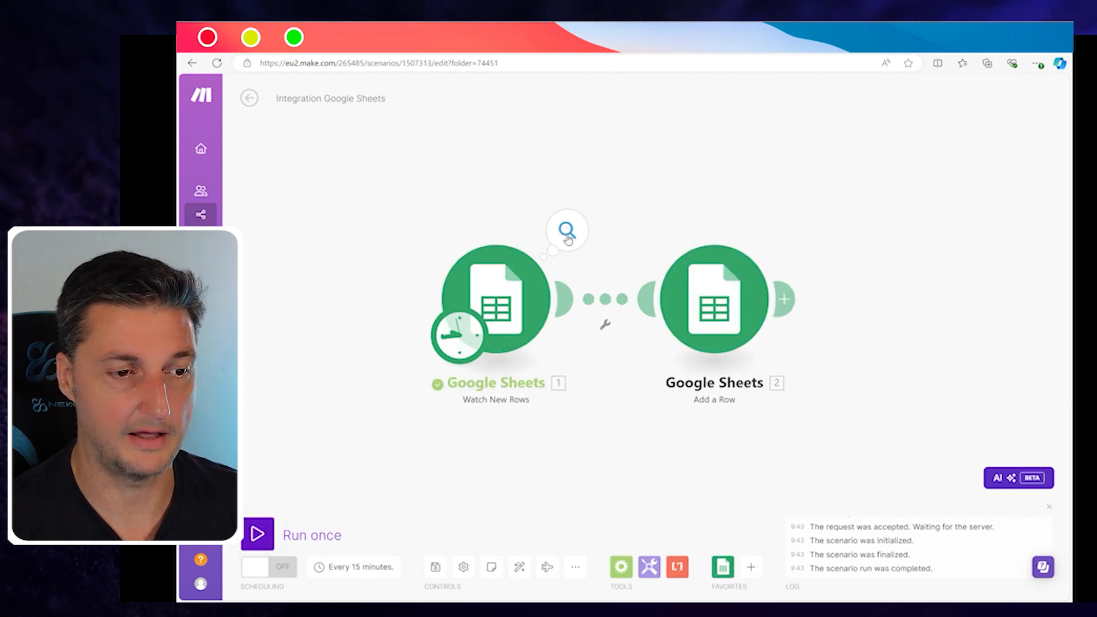
click(568, 234)
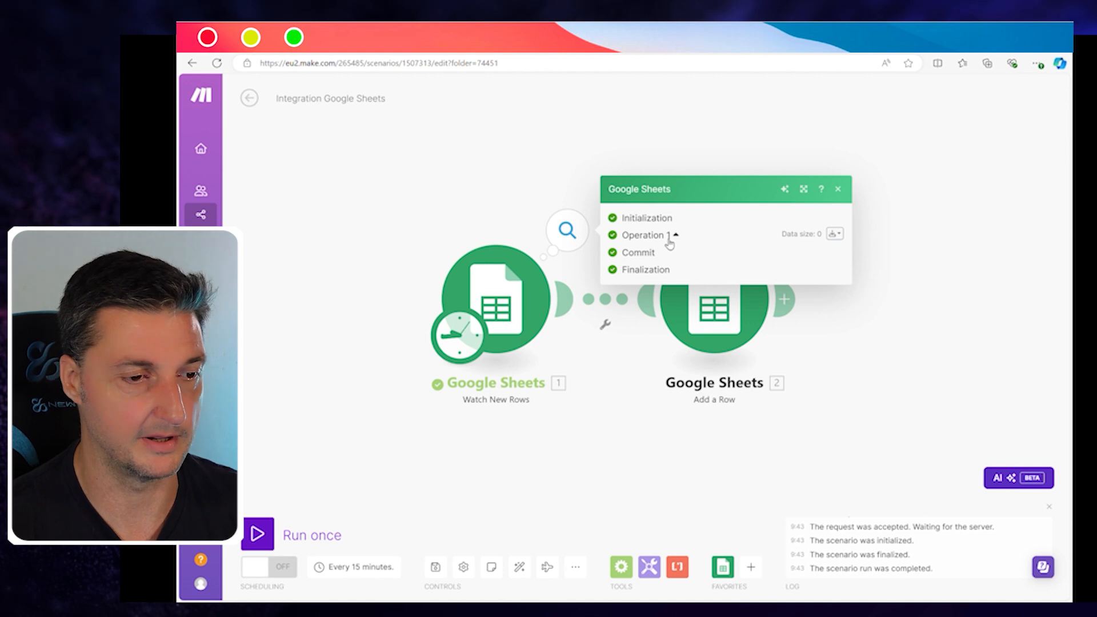
click(451, 188)
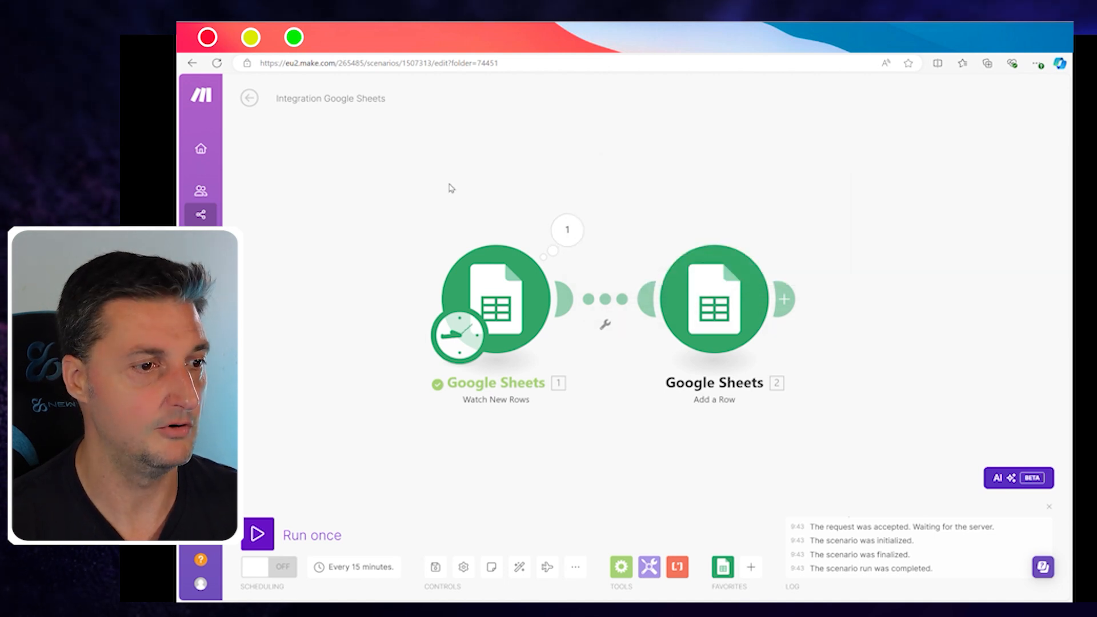
click(395, 50)
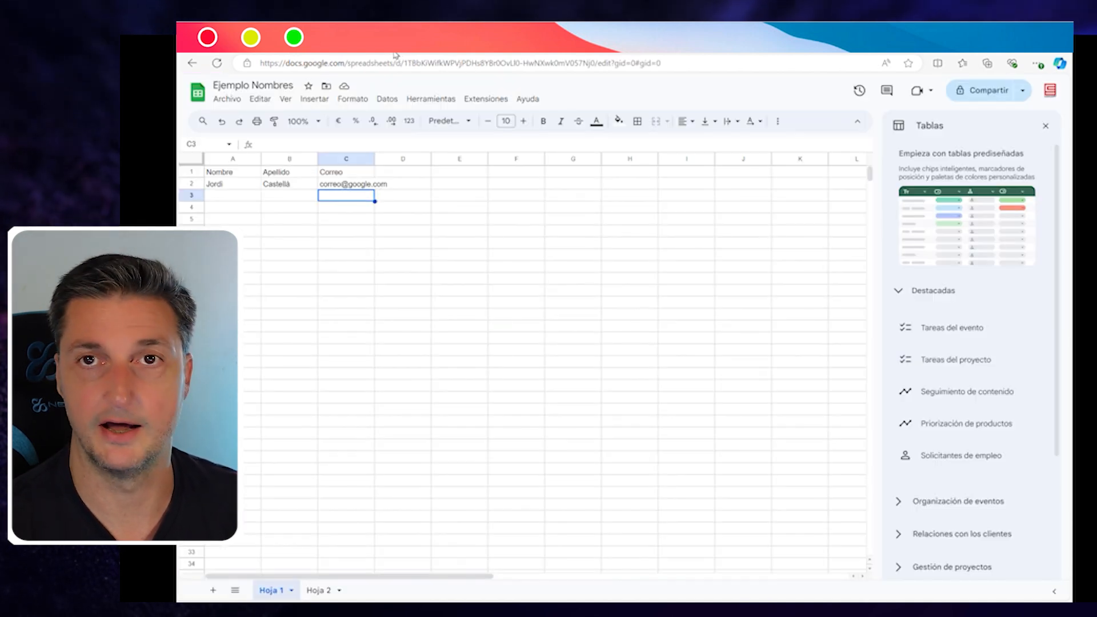
Step: Type a second contact's first name, surname and e-mail into A3:C3, then return to Make
click(232, 195)
text(Pedro)
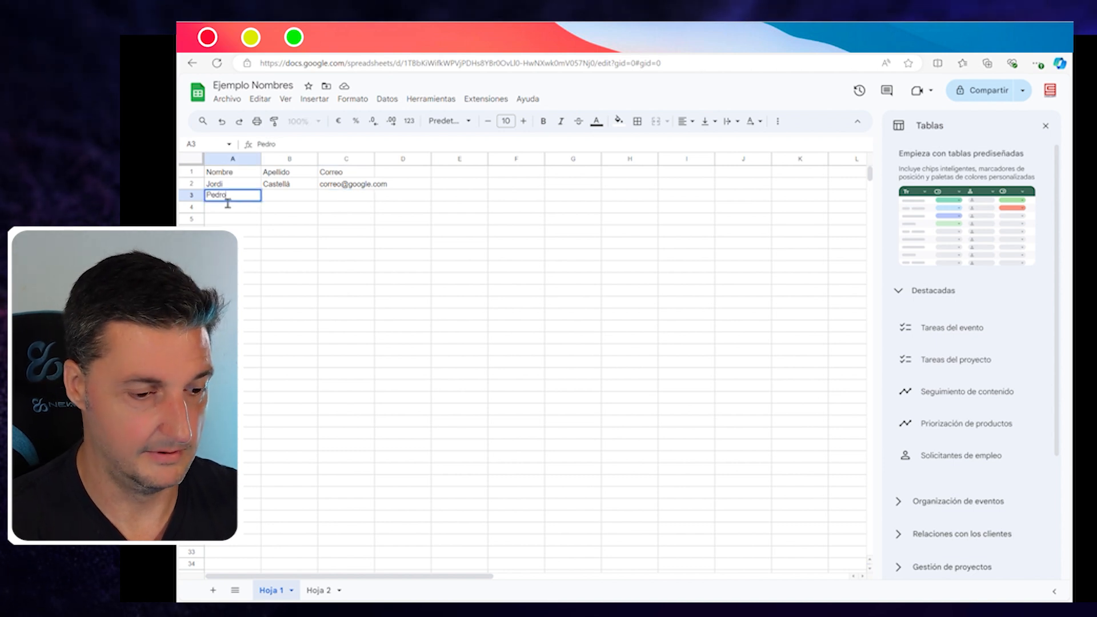
key(Tab)
text(GH)
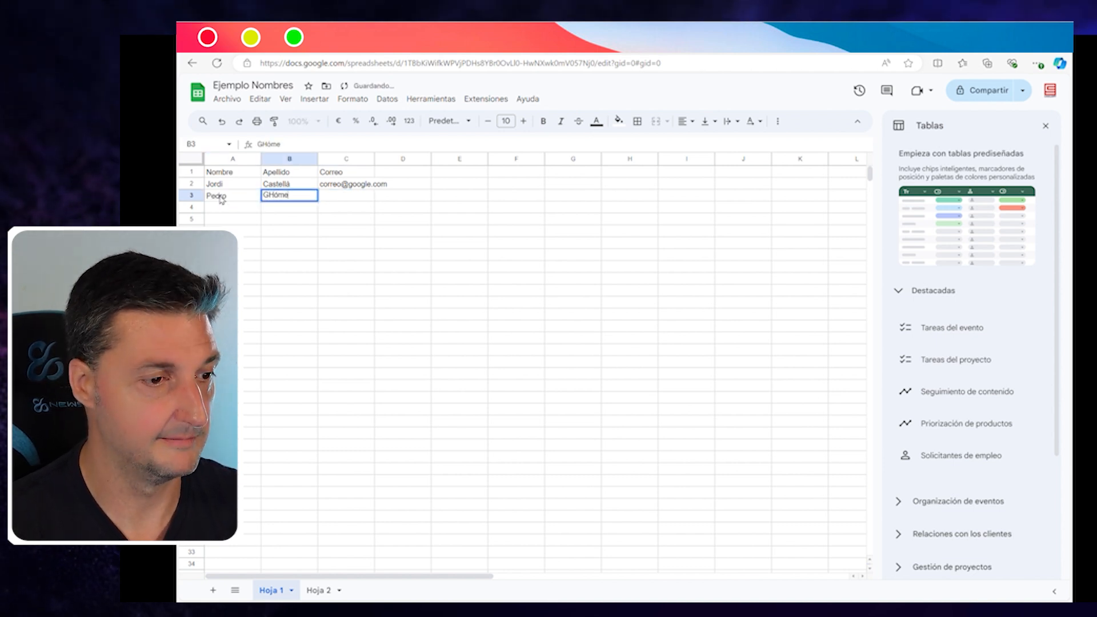
click(348, 198)
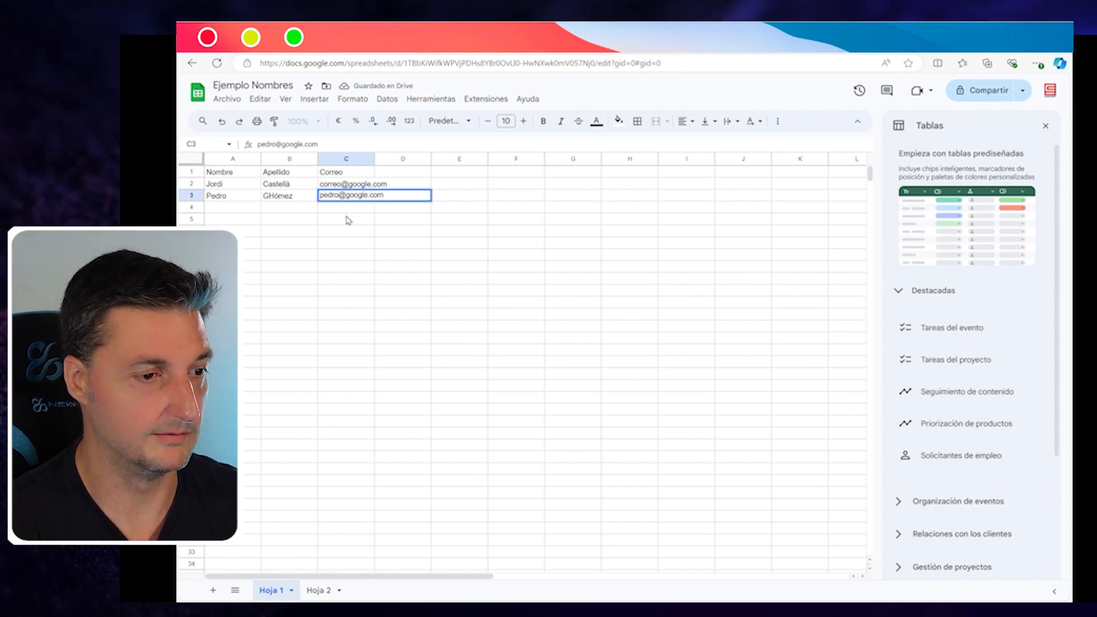
click(349, 221)
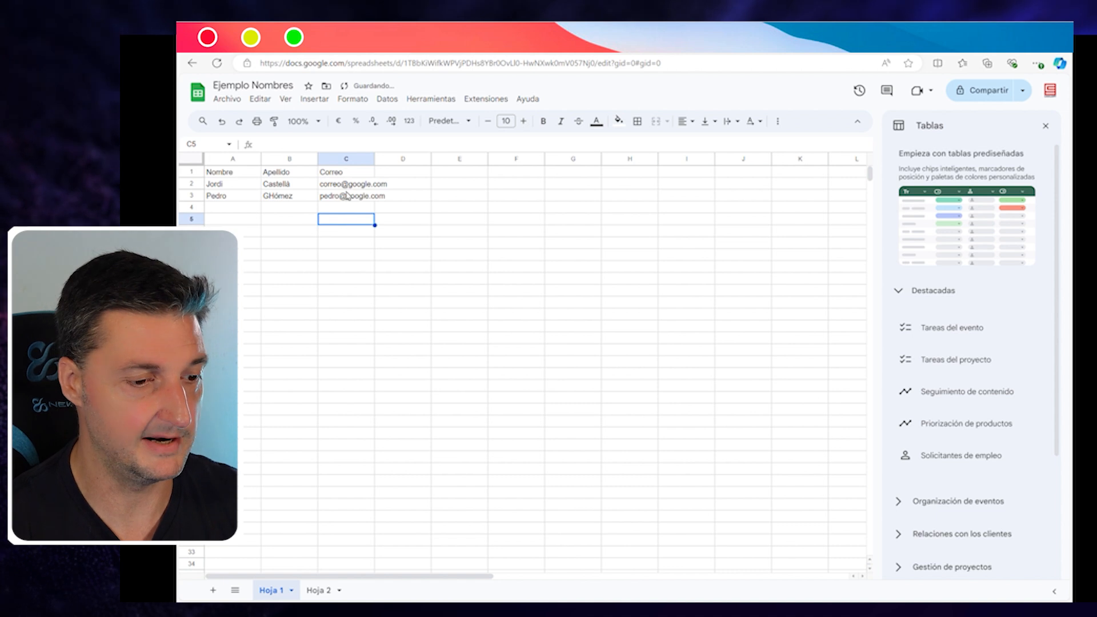
click(272, 46)
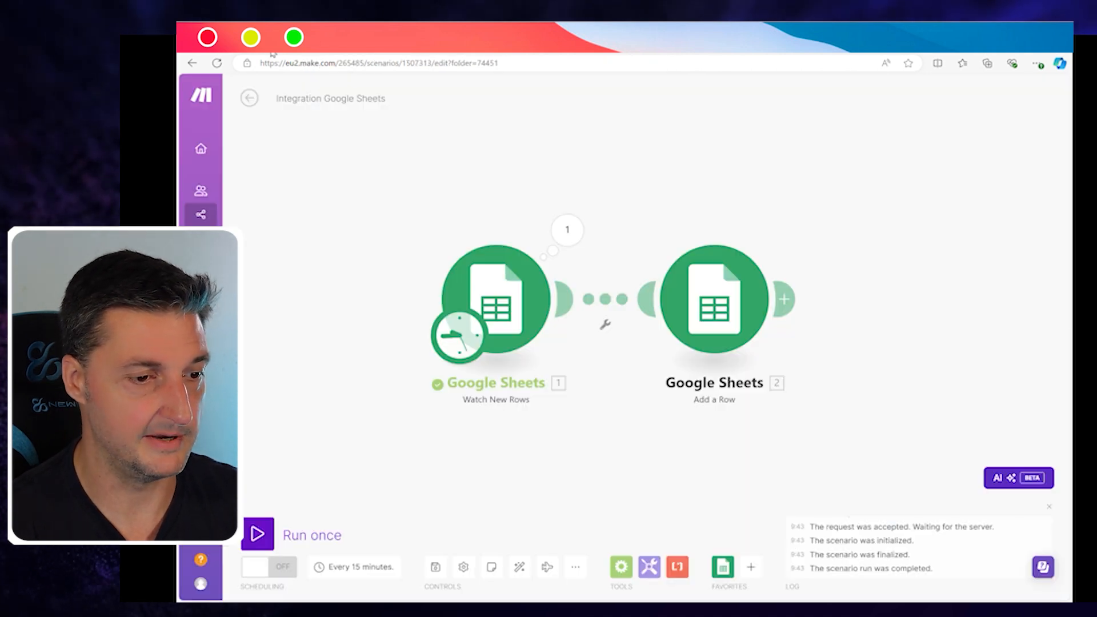
Step: Run the scenario again, inspect the trigger and Add a Row outputs, then switch to the spreadsheet
click(266, 536)
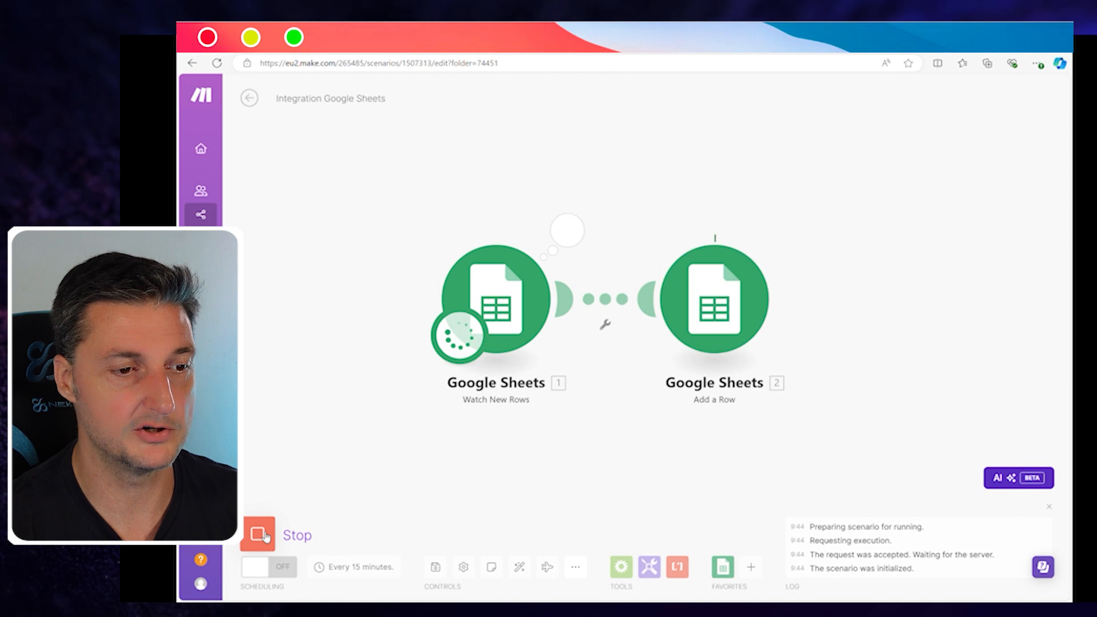
click(578, 239)
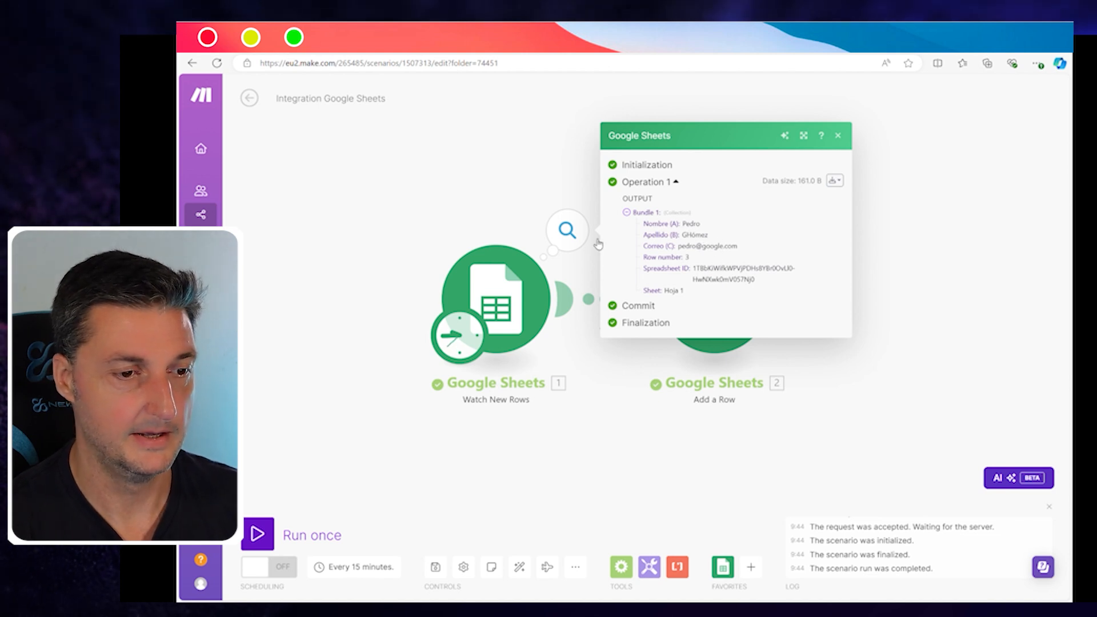
click(526, 178)
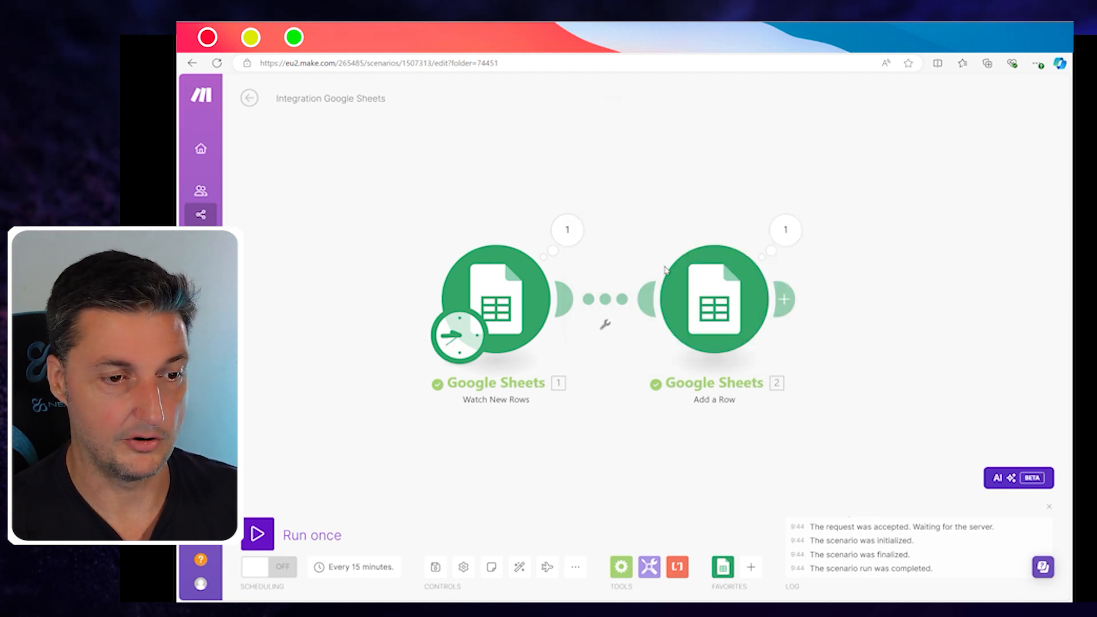
click(697, 291)
click(726, 198)
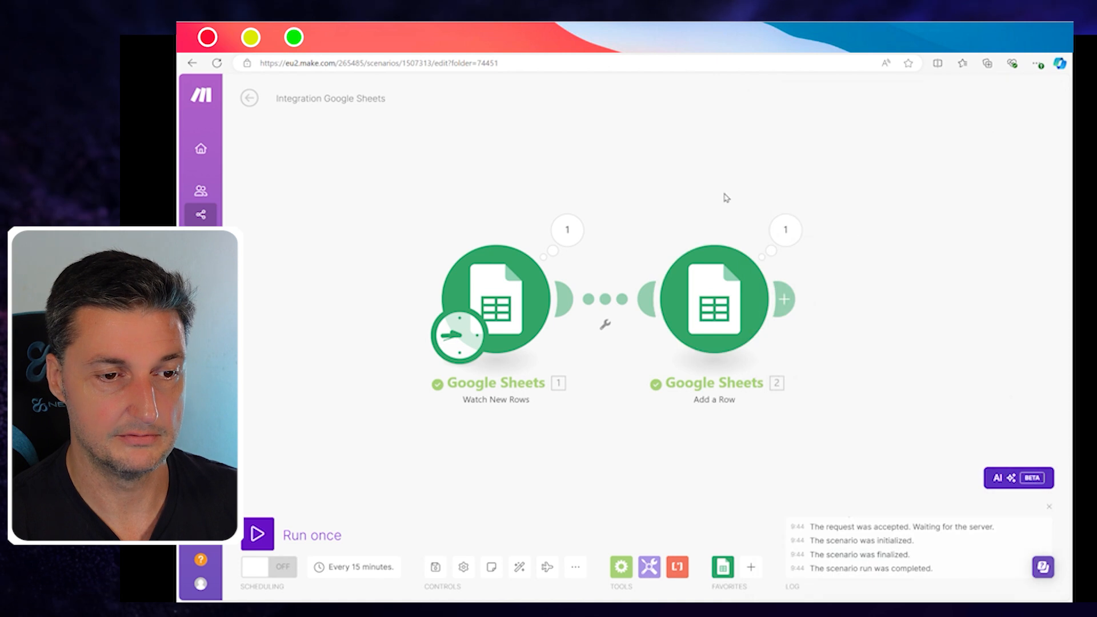
click(786, 232)
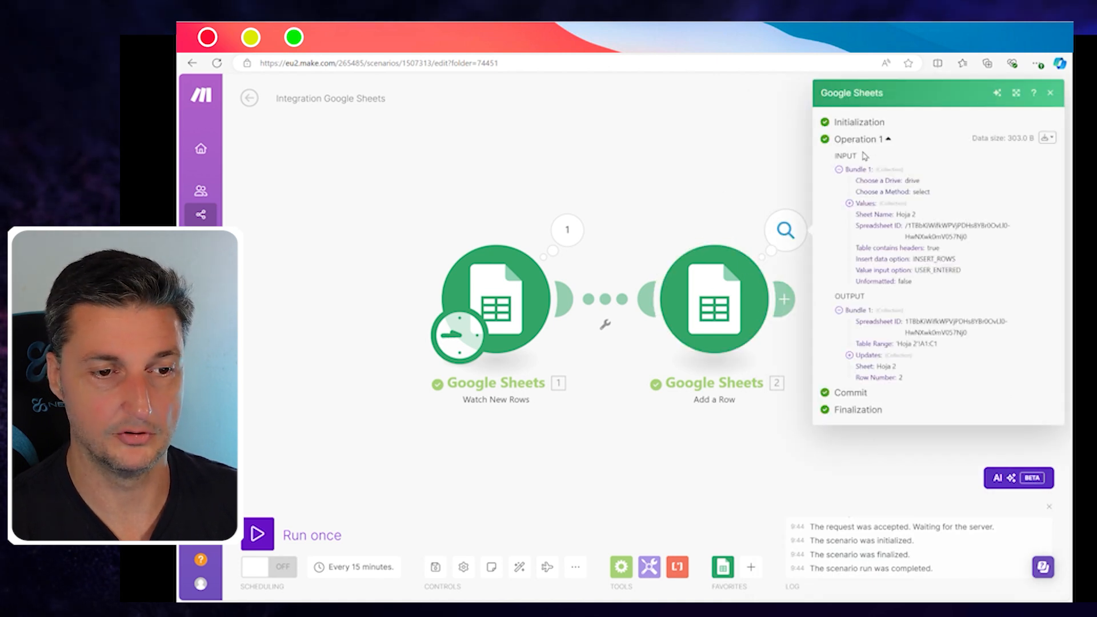
click(392, 41)
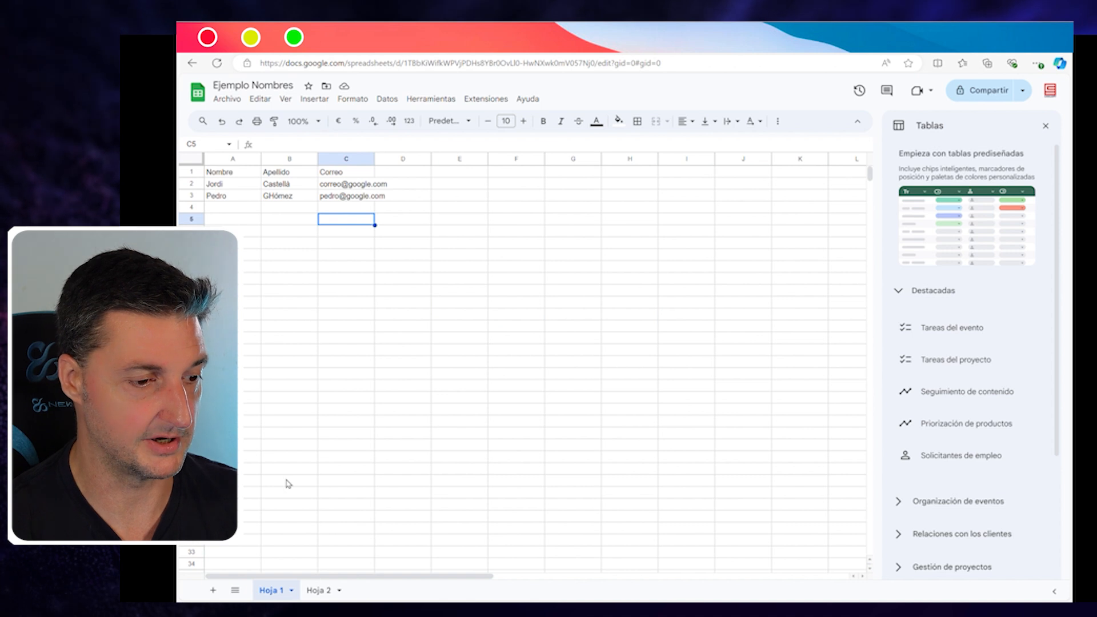
Step: View Hoja 2 to confirm the copied contact in row 2, then return to Make
click(319, 594)
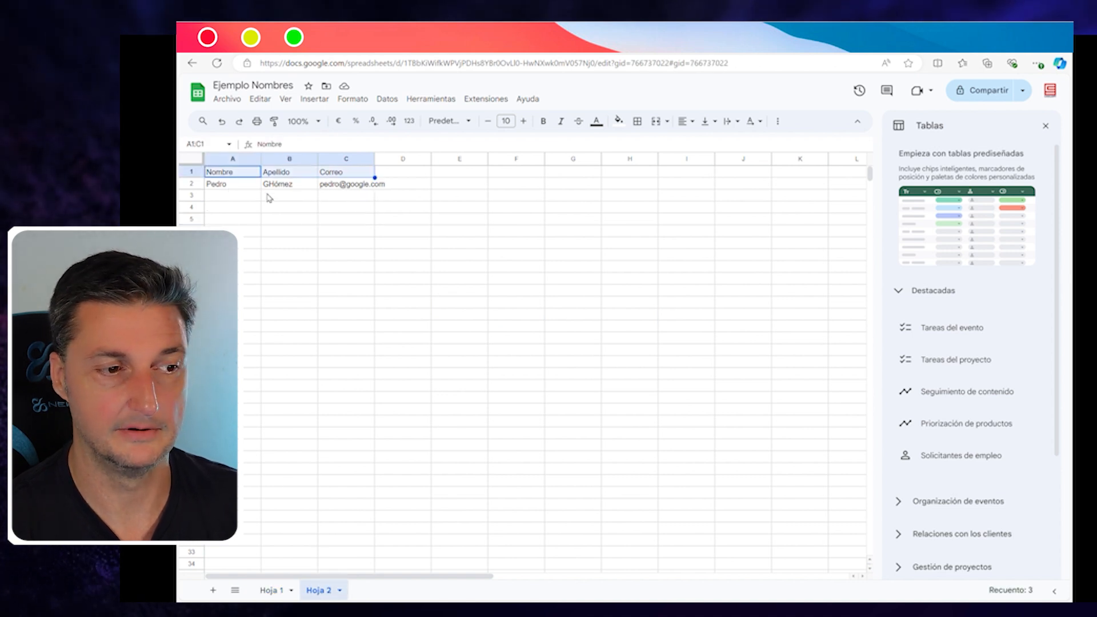
mouse_move(339, 194)
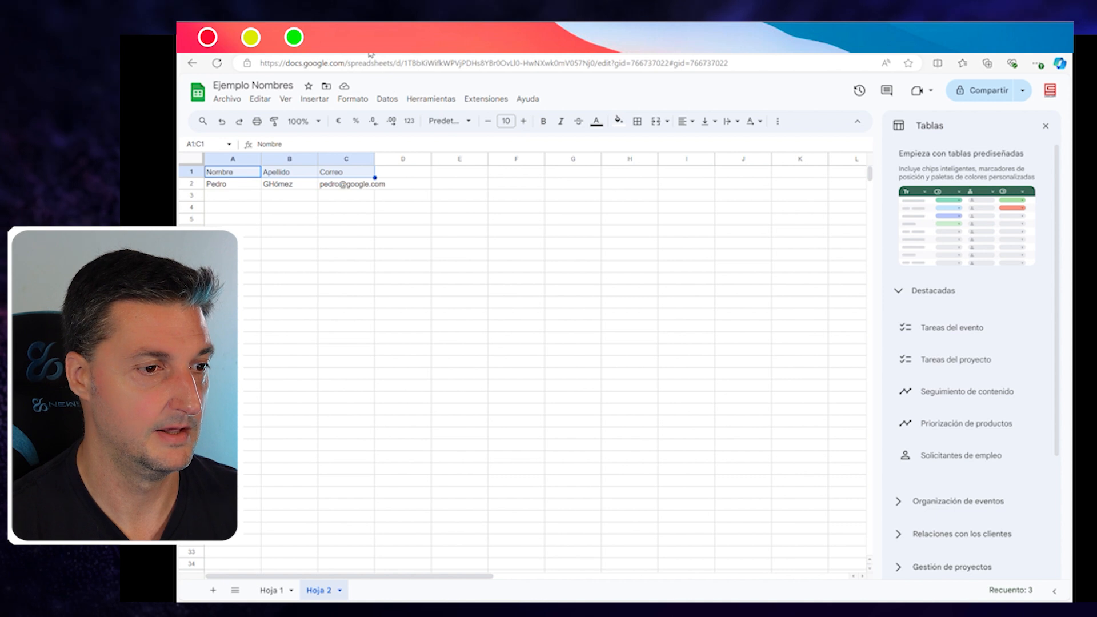
click(274, 45)
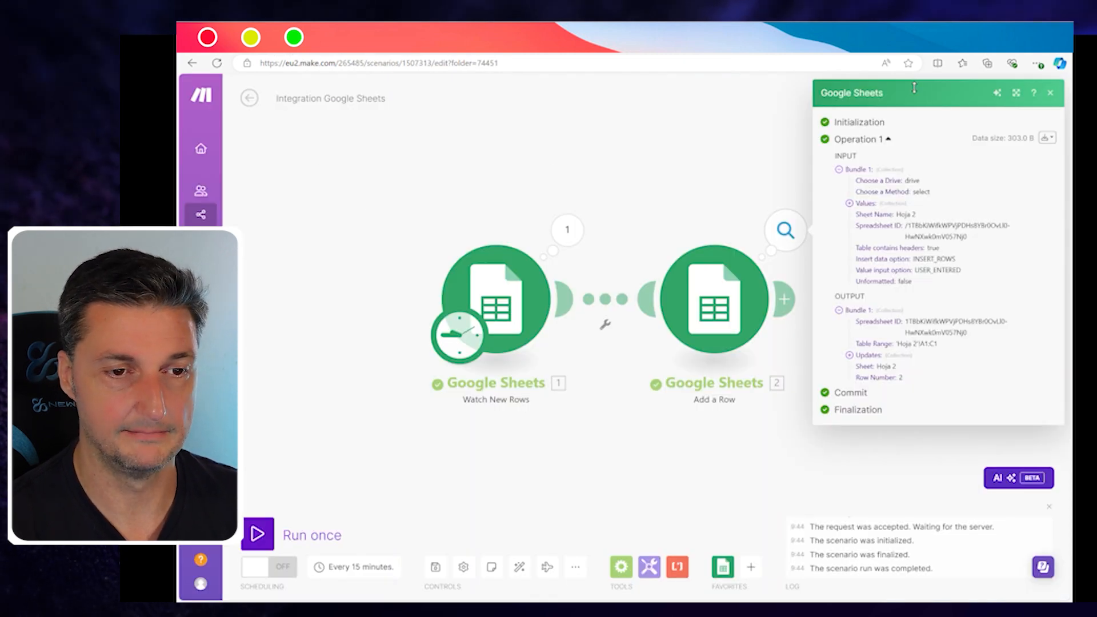
Step: Close the run details and delete the Google Sheets Add a Row module from the scenario
click(1051, 93)
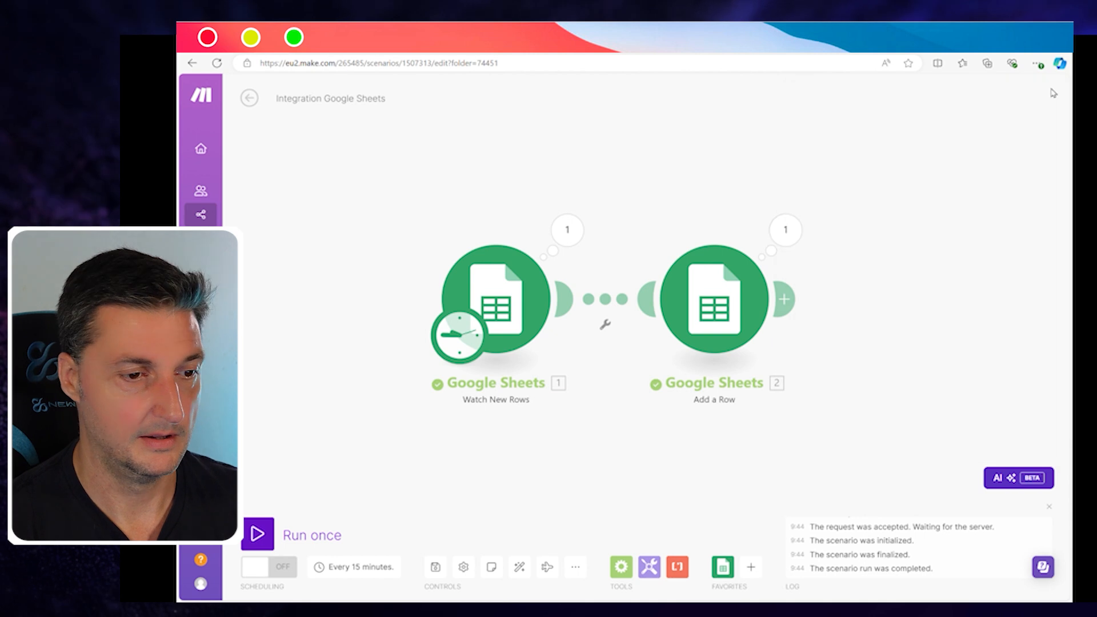
drag(363, 177, 392, 181)
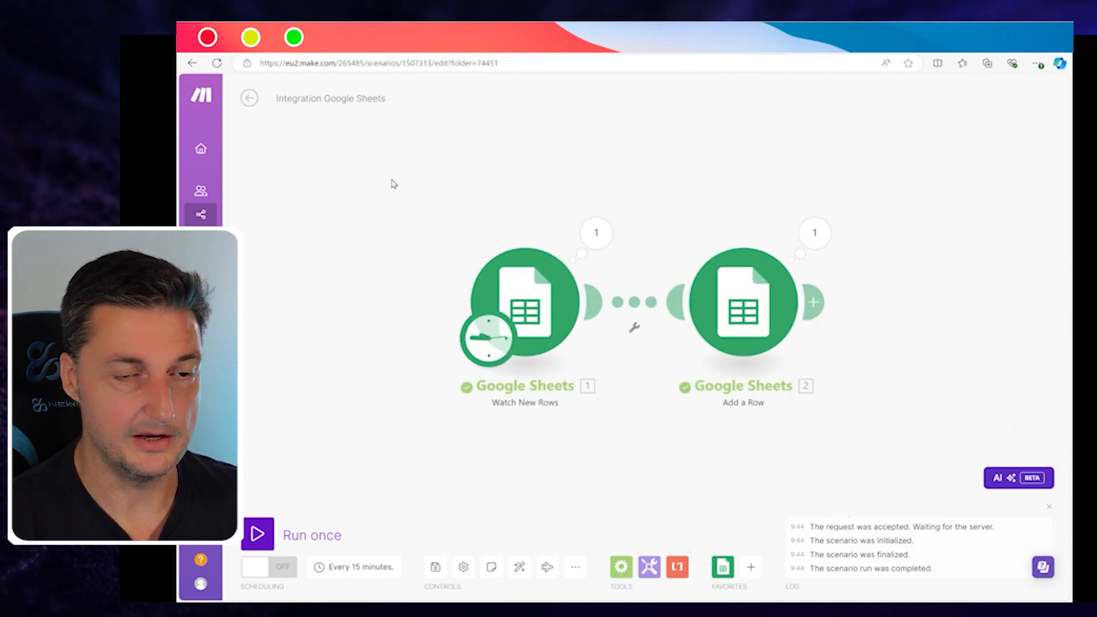
right_click(757, 318)
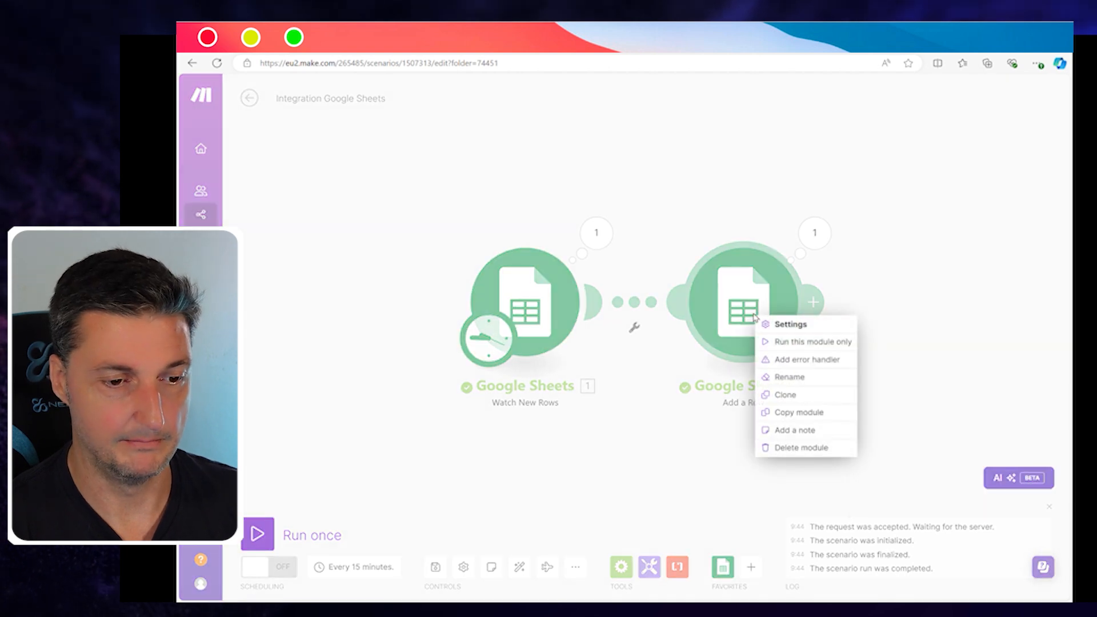
click(788, 447)
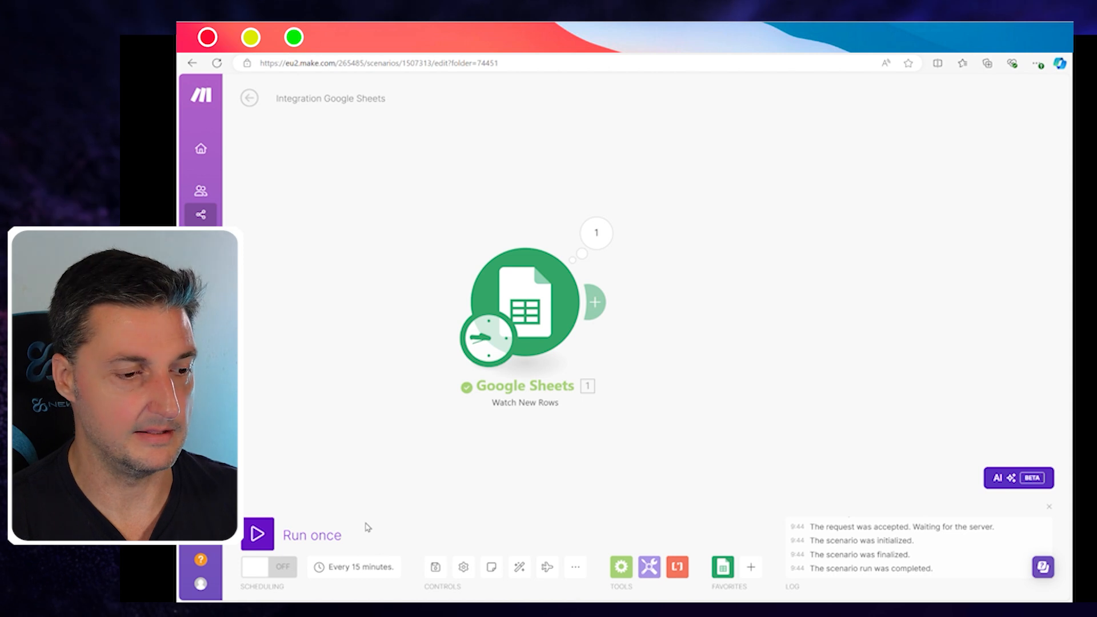
Step: Change the scenario schedule interval from 15 minutes to 1 minute
click(366, 571)
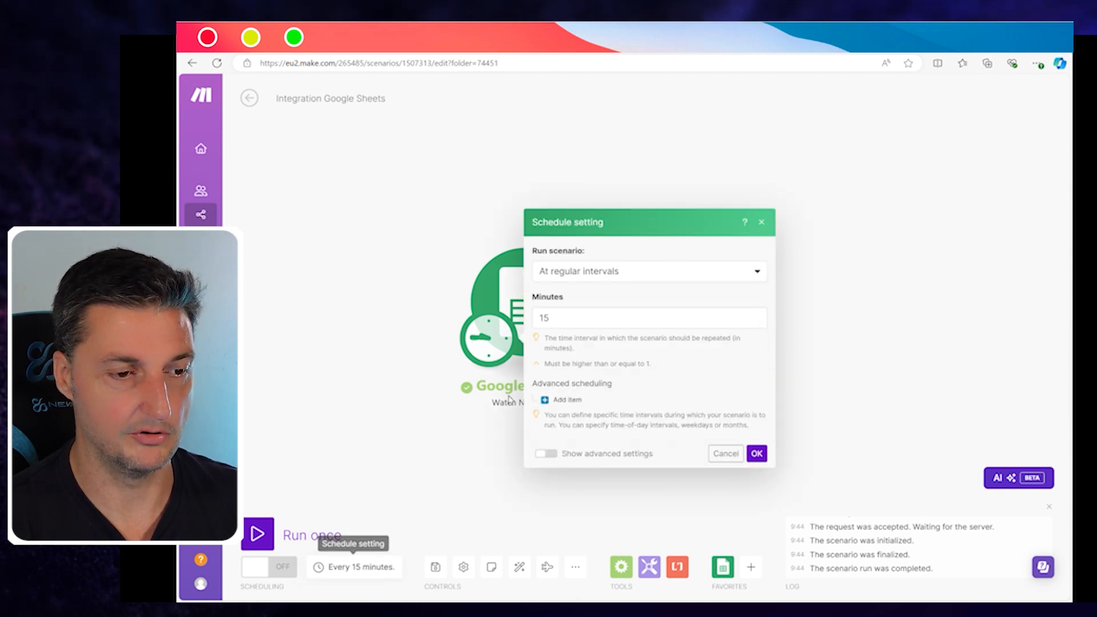
double_click(580, 326)
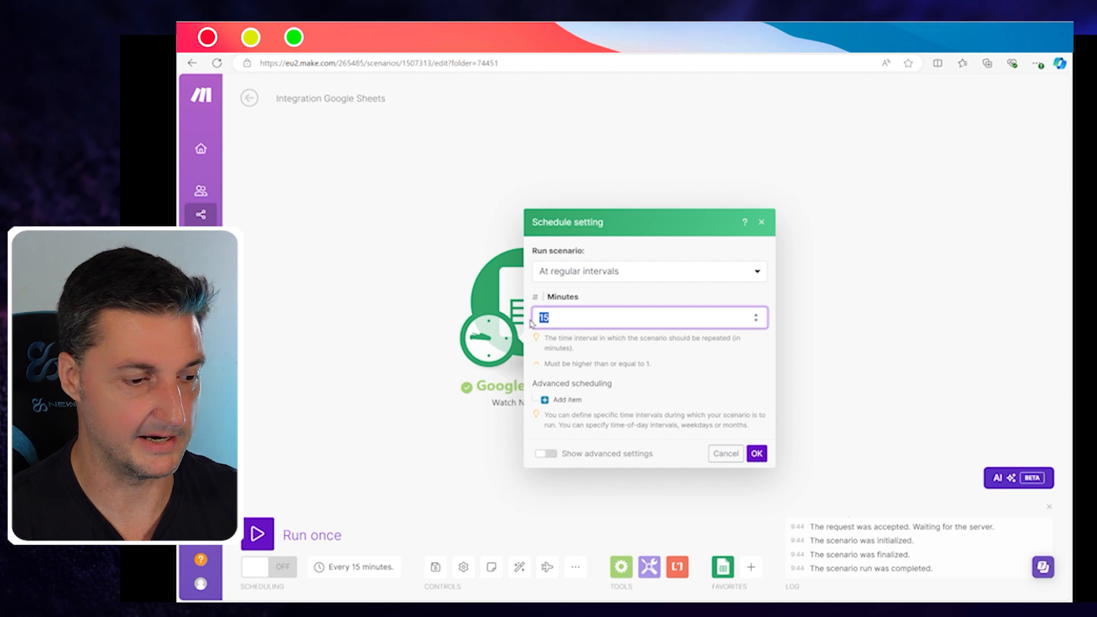
text(1)
click(756, 454)
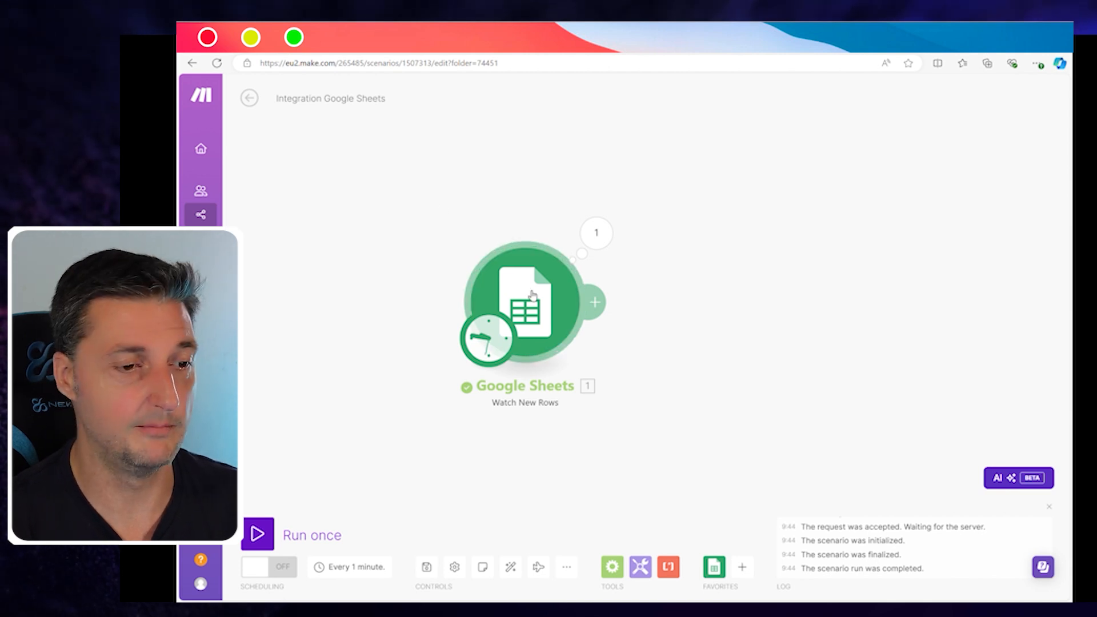
Step: Delete the Google Sheets Watch New Rows trigger and pick the Webhooks app for the empty module
drag(443, 192, 863, 475)
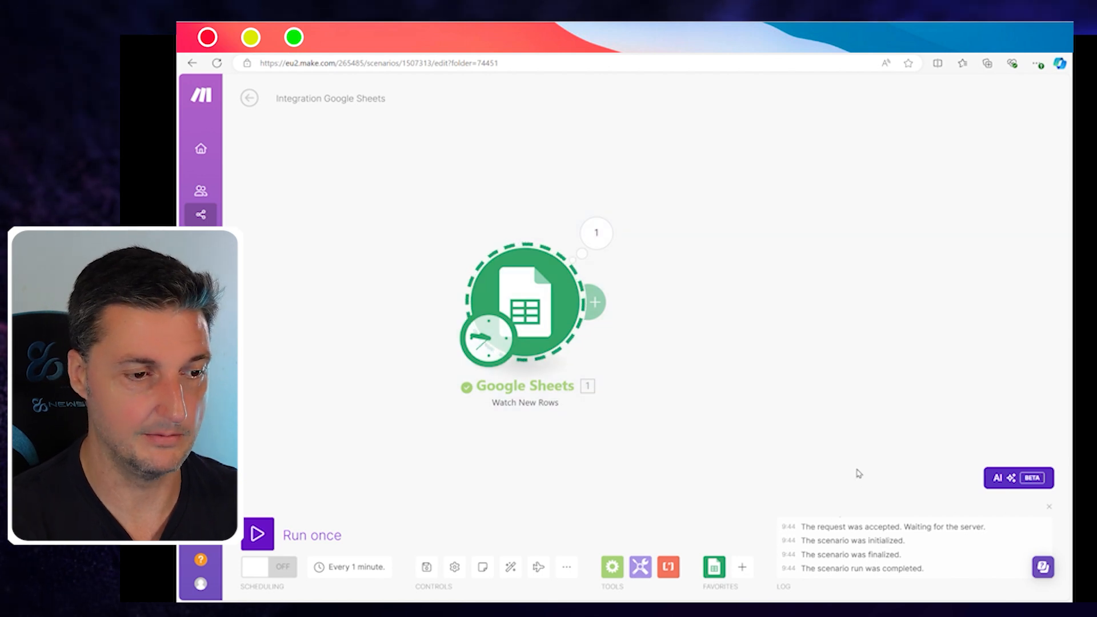
key(Delete)
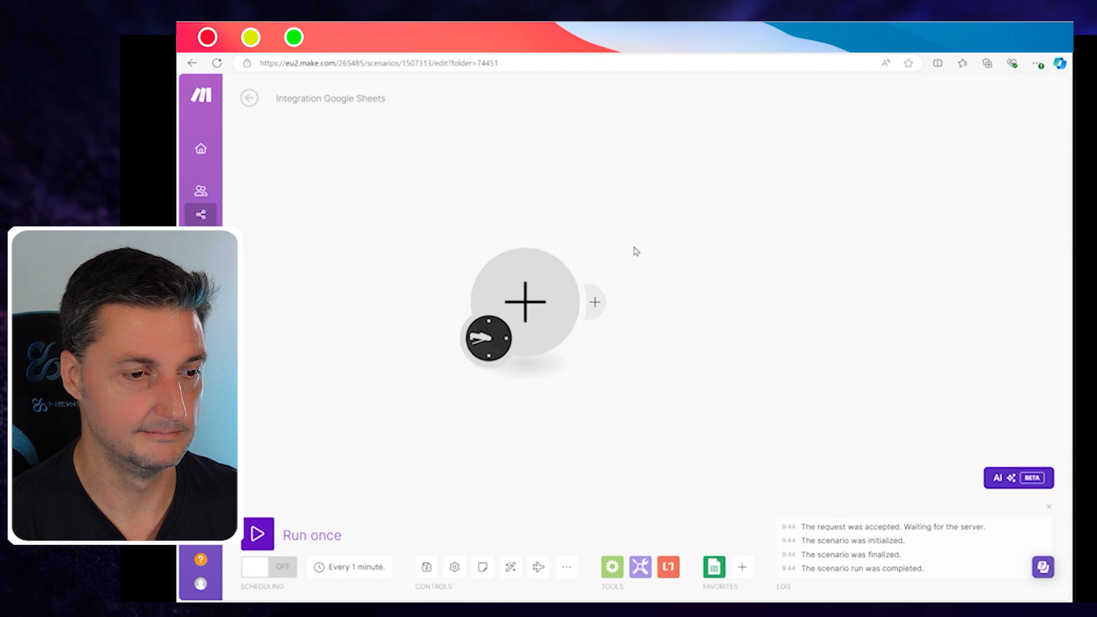
click(526, 303)
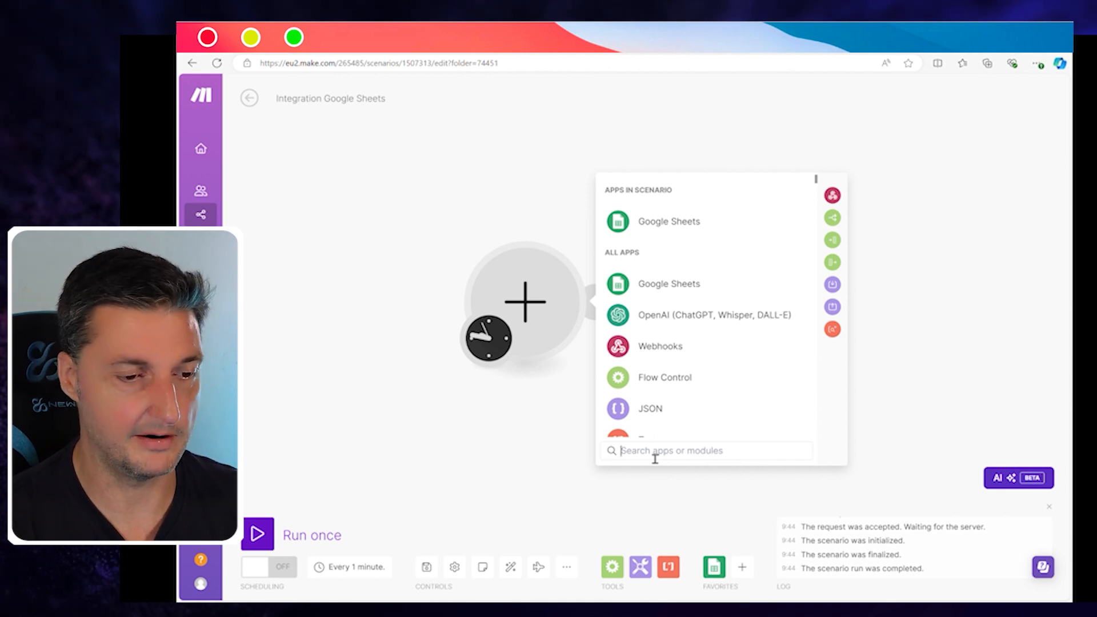
text(webhoo)
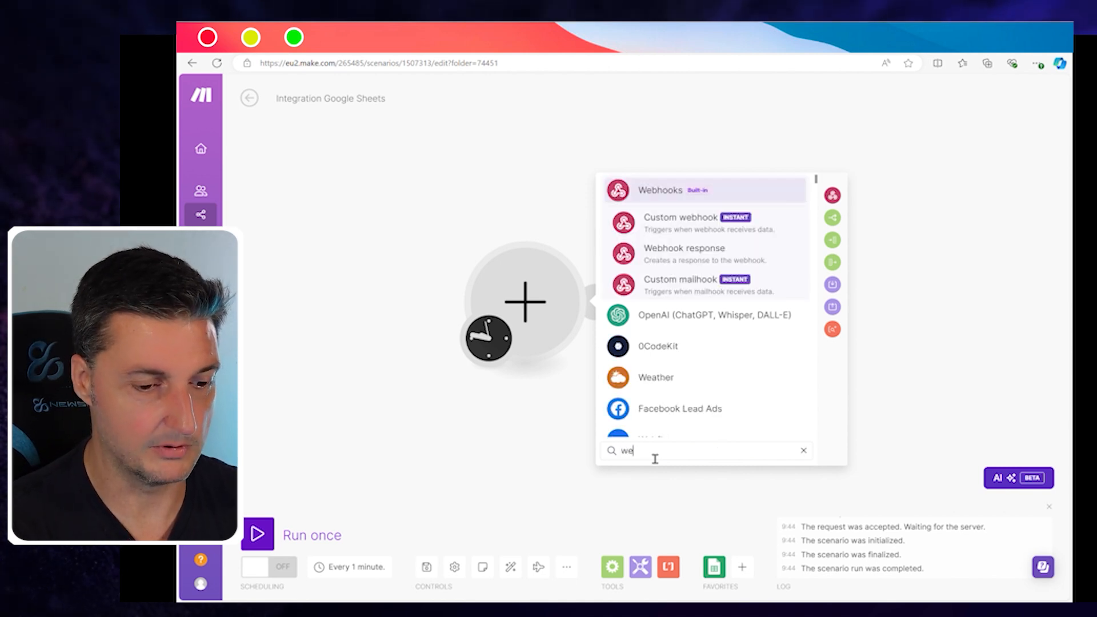
click(670, 193)
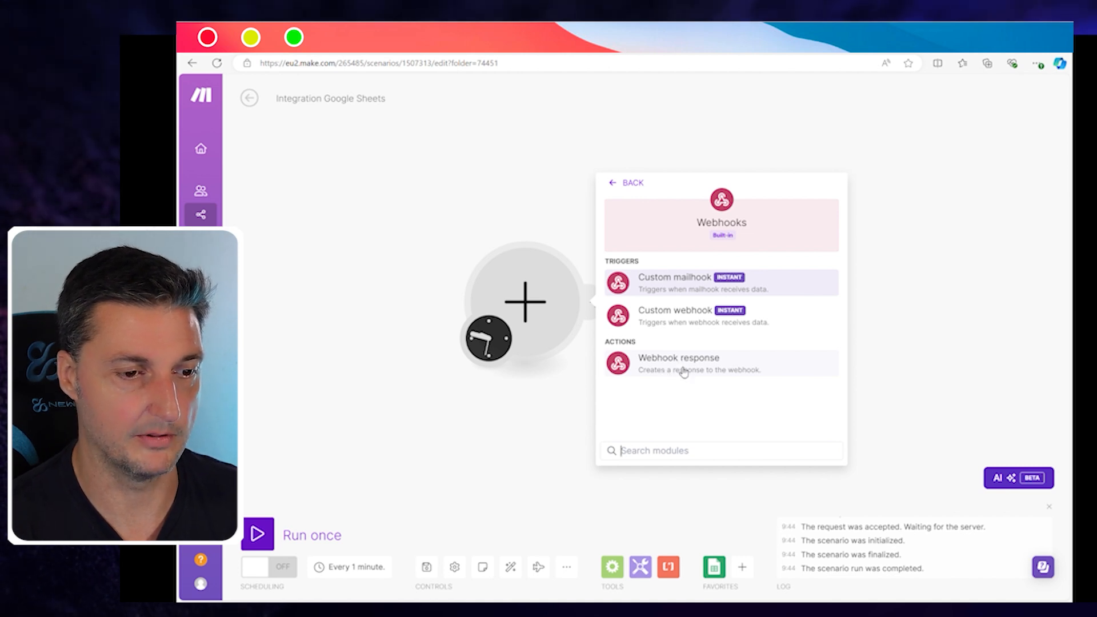
Step: Make Custom mailhook the trigger with a new default-named mailhook, and attempt a test run
click(681, 282)
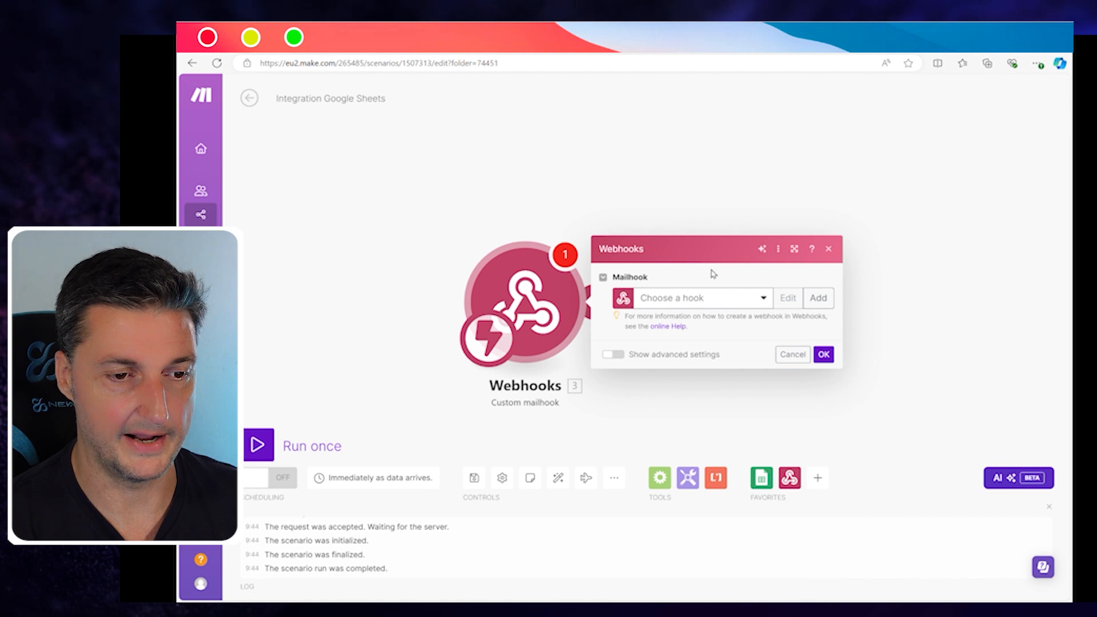
click(818, 298)
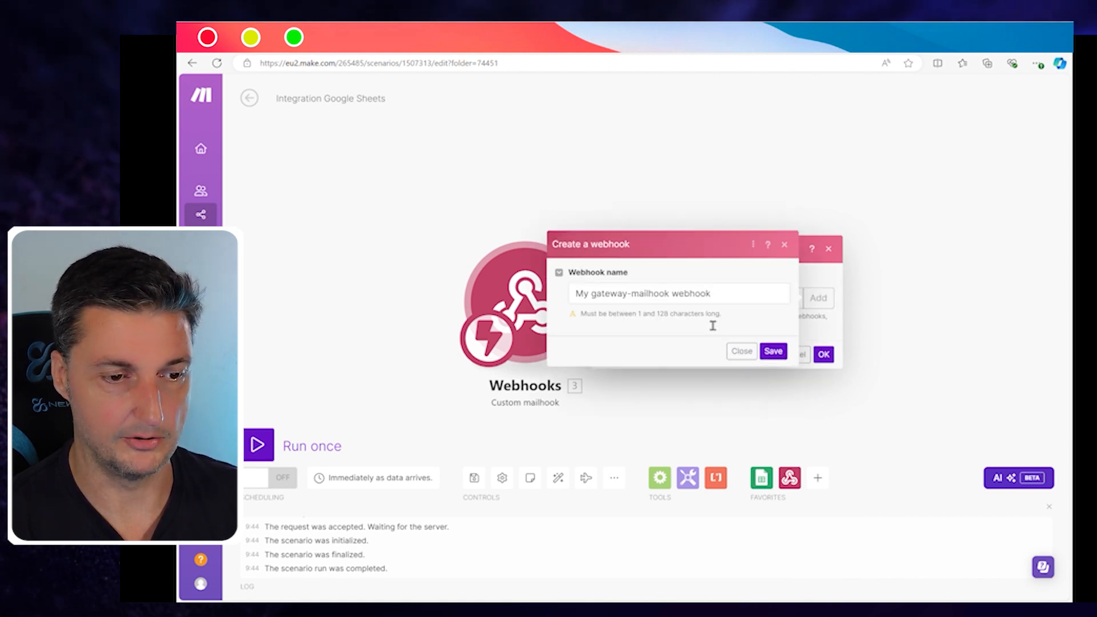
click(774, 351)
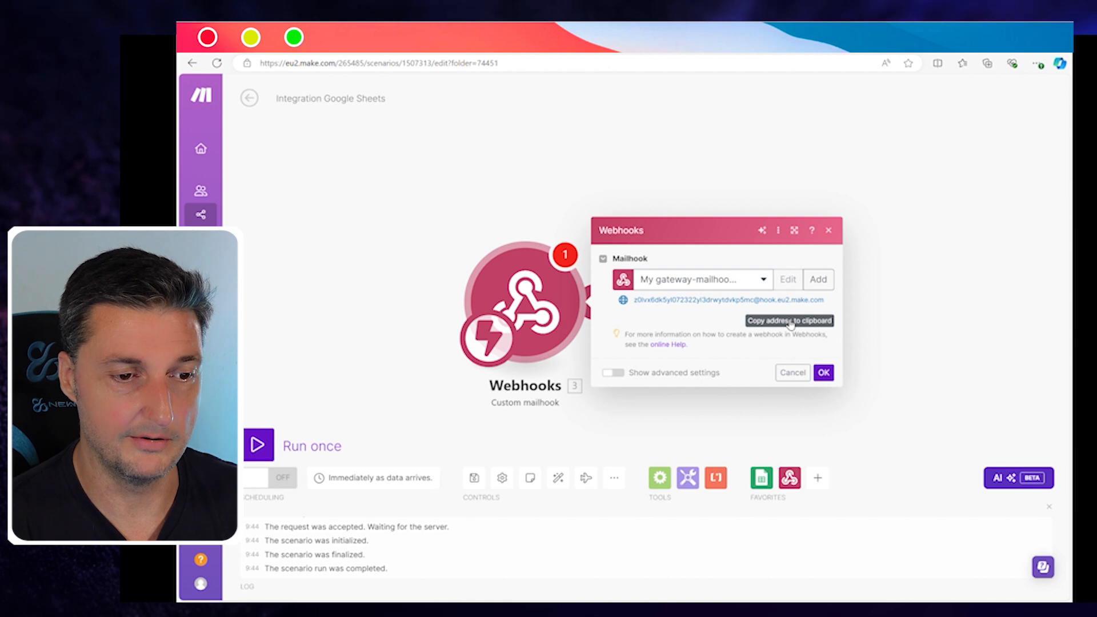
click(828, 230)
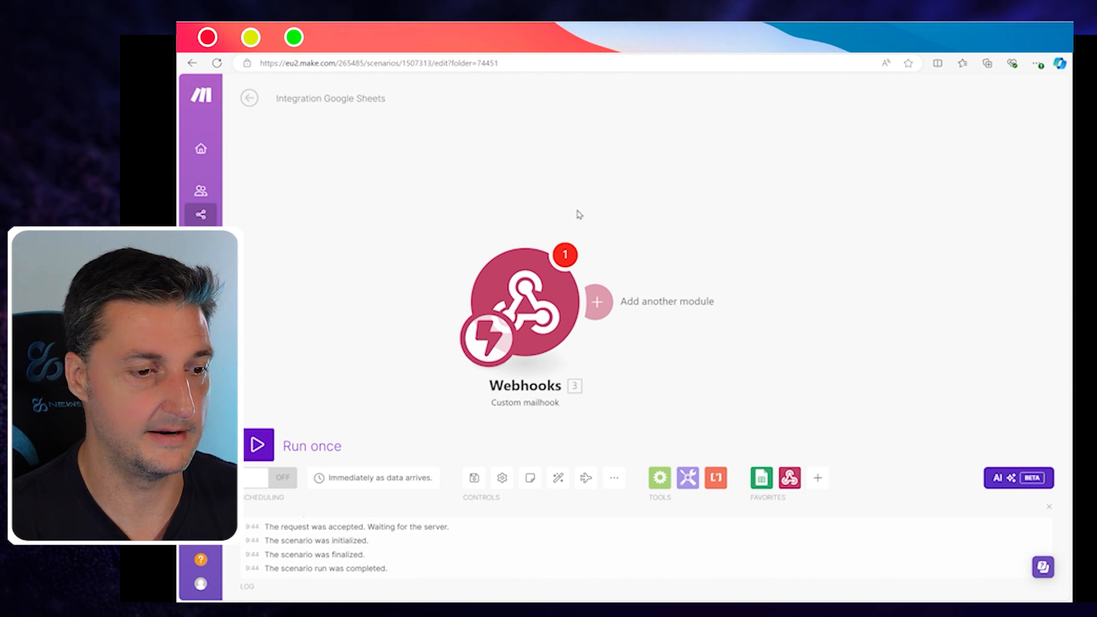
click(266, 445)
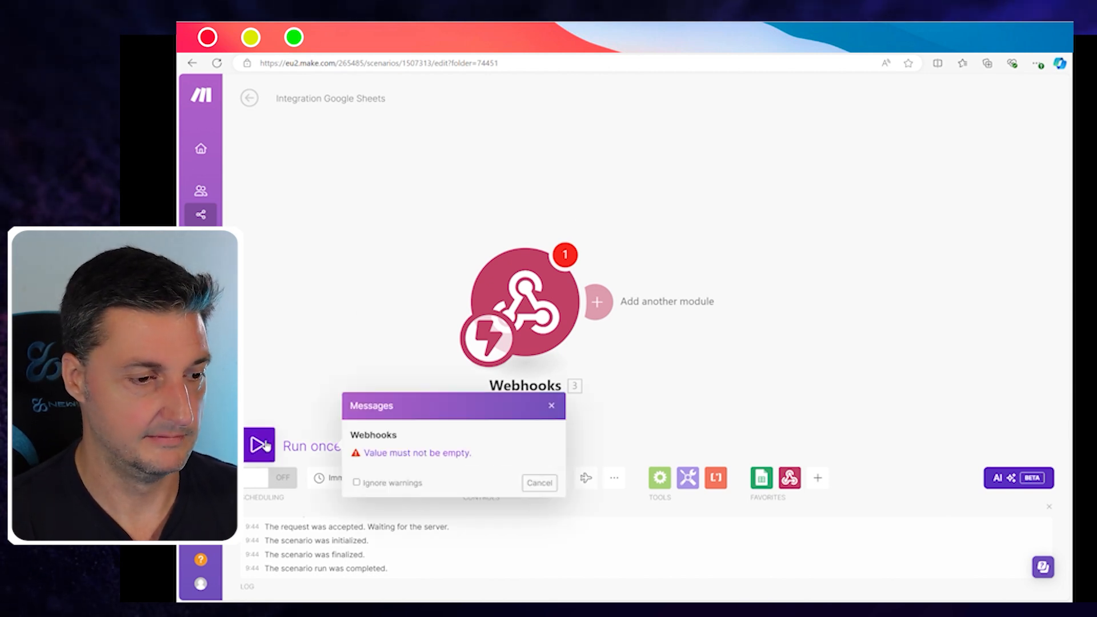
click(540, 483)
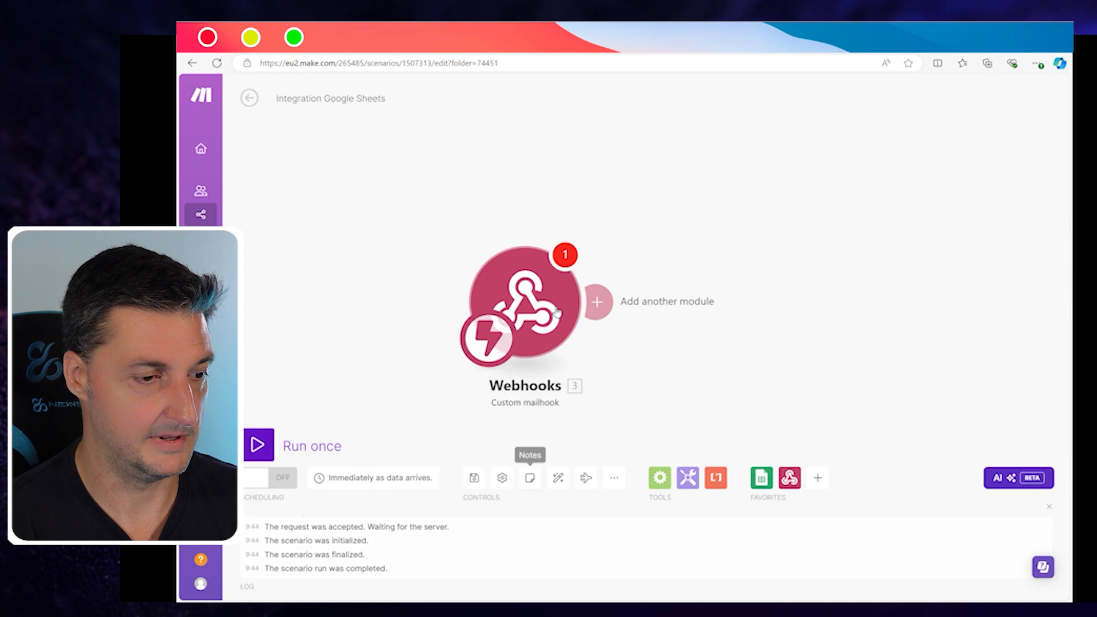
click(259, 445)
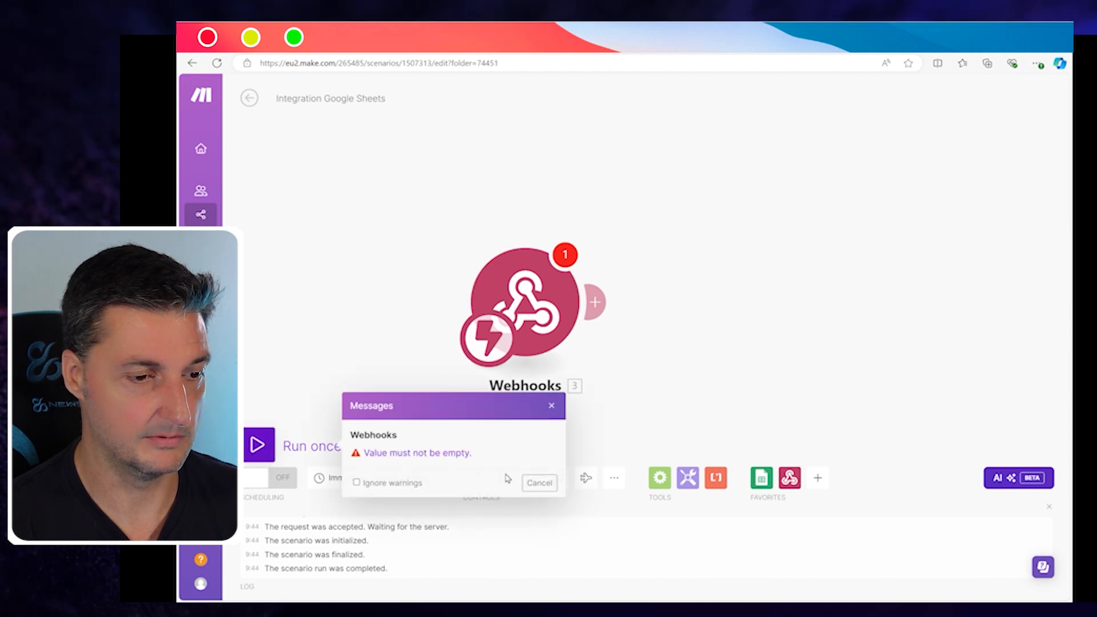
click(539, 483)
Step: Create another mailhook, copy its email address, and run the scenario once to await an email
click(548, 309)
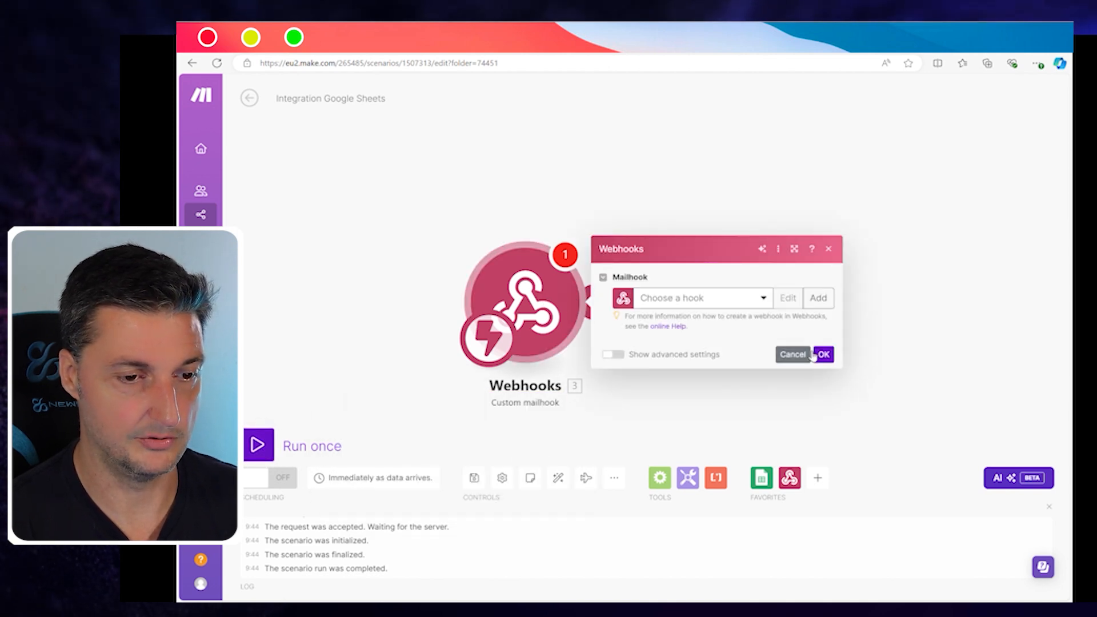
click(818, 298)
click(783, 351)
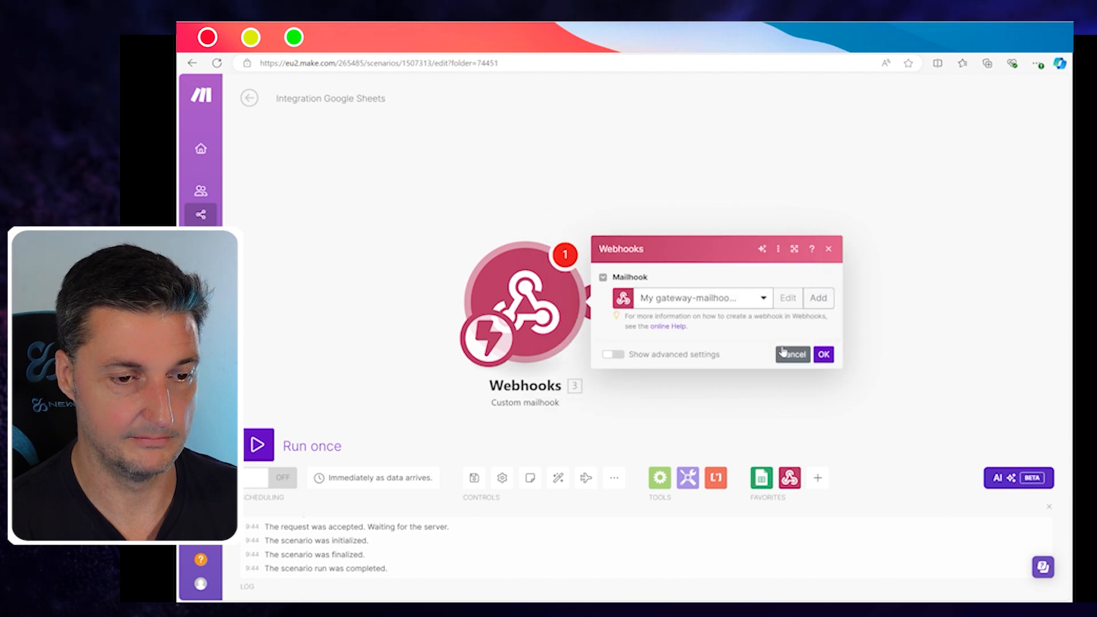
click(824, 373)
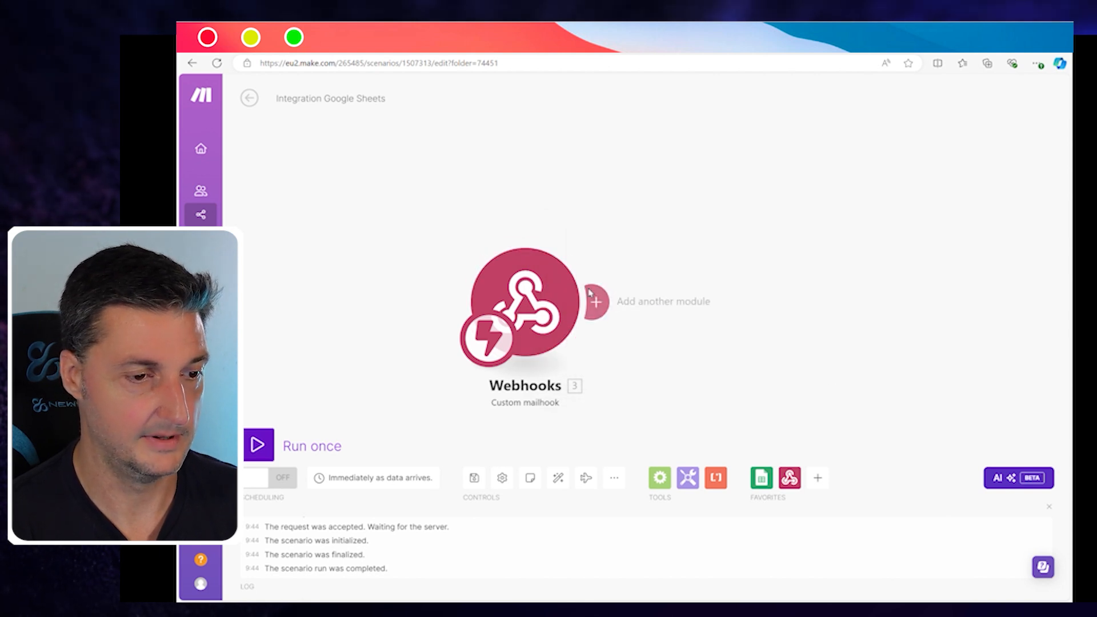
click(526, 303)
click(790, 321)
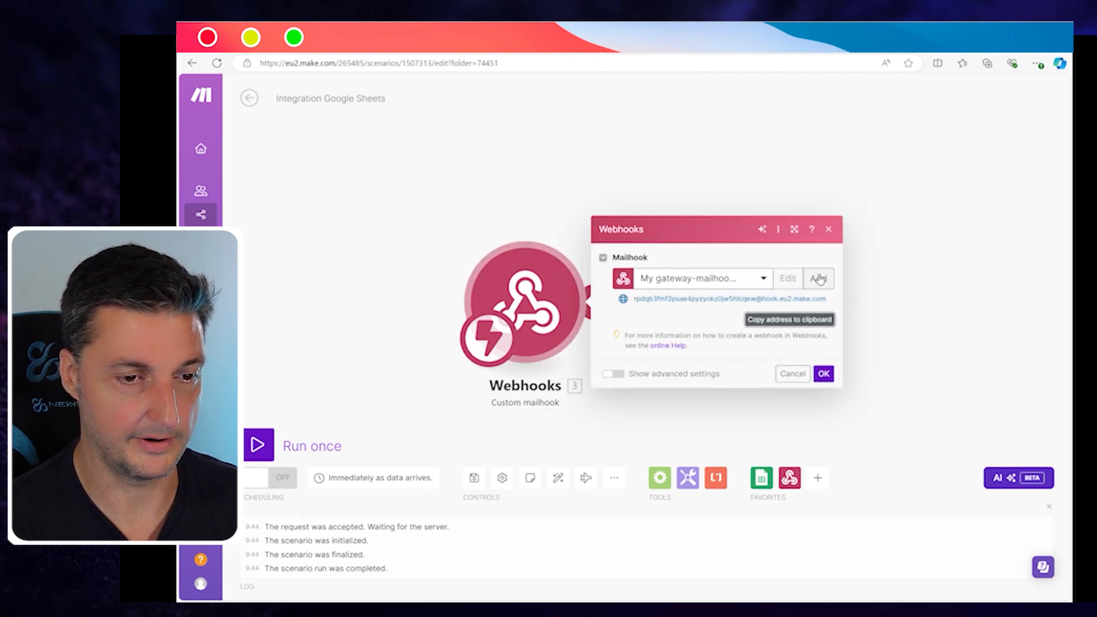
click(830, 230)
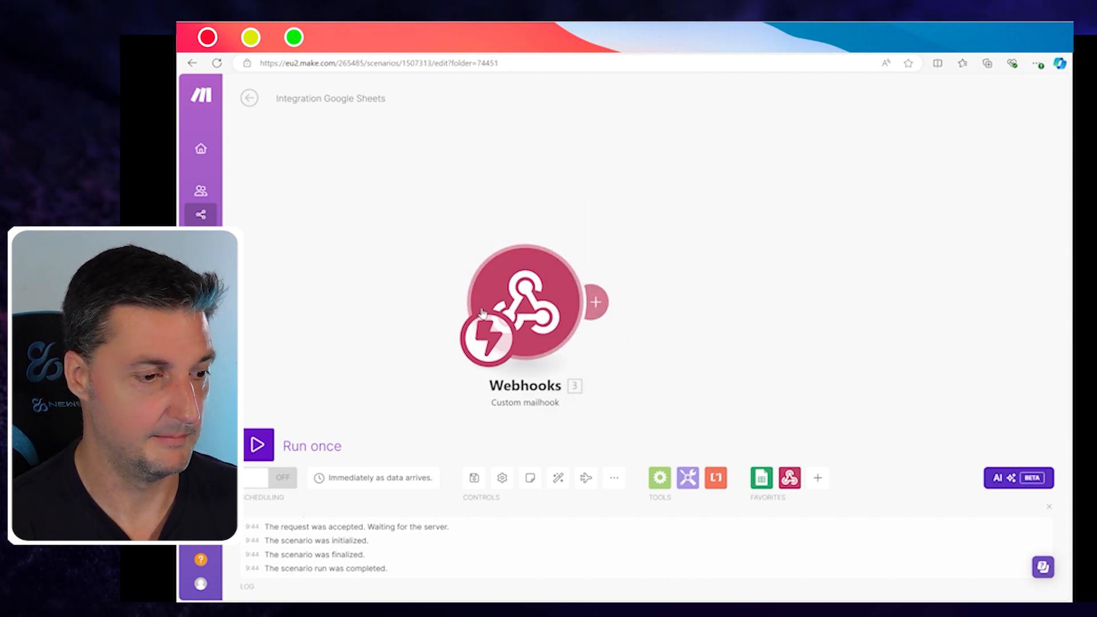
click(267, 441)
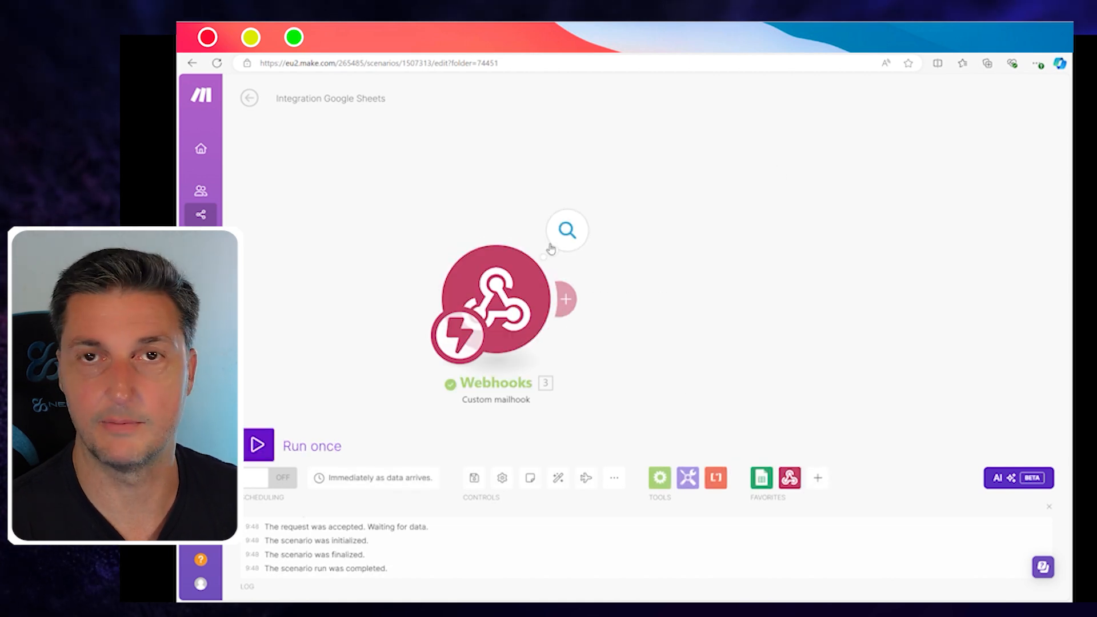
Step: Open the mailhook's run output and expand the Sender, Recipients and Copy recipients details
drag(523, 269, 470, 222)
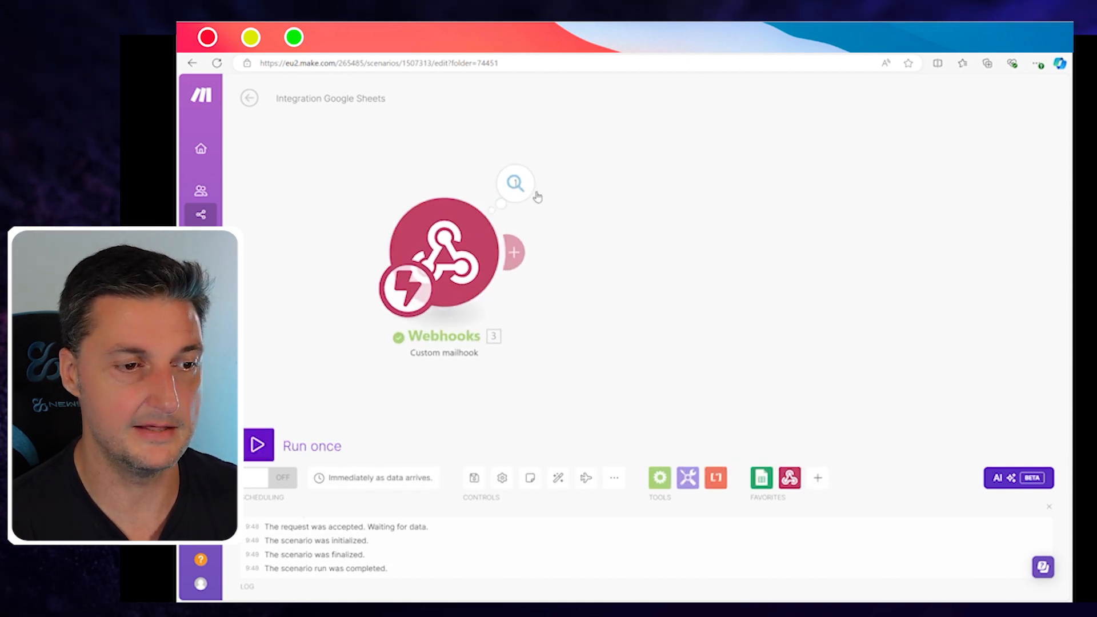
click(515, 183)
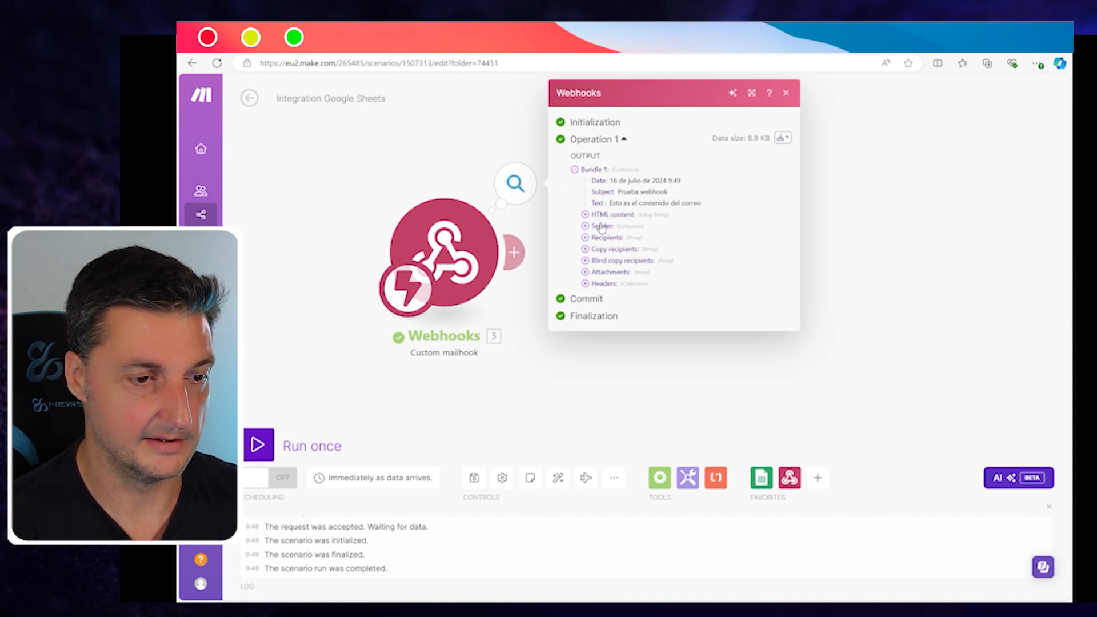
click(589, 237)
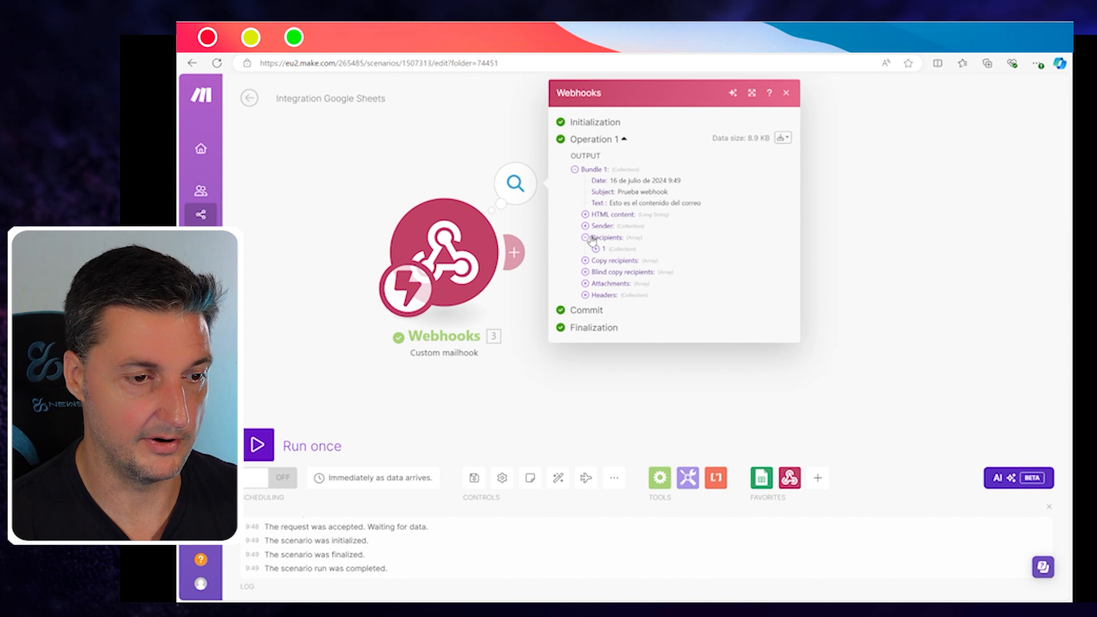
click(587, 227)
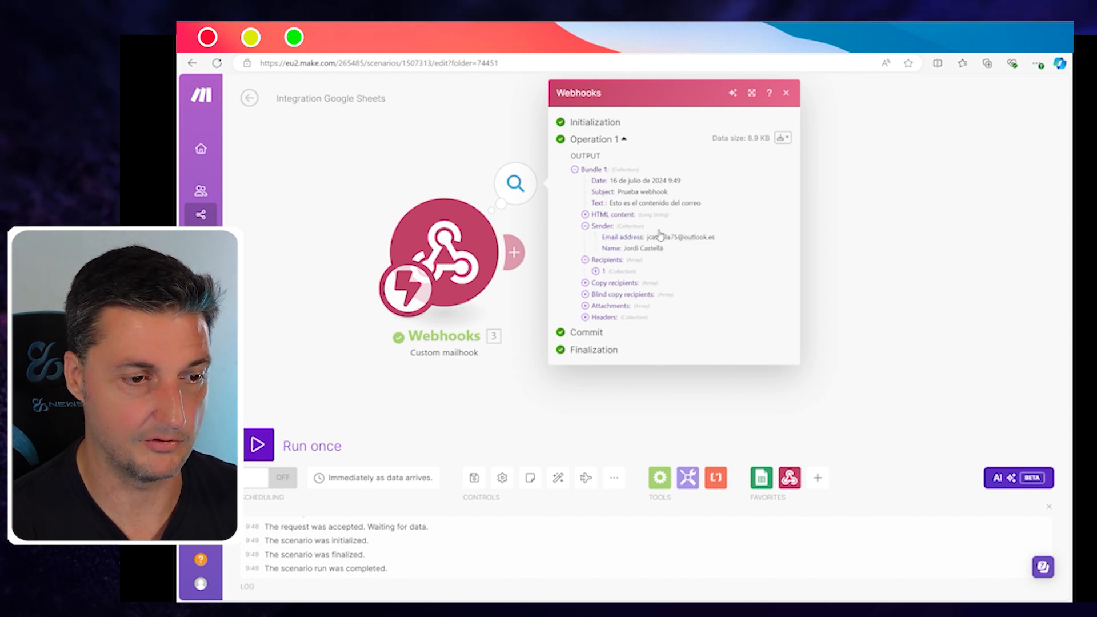
click(597, 271)
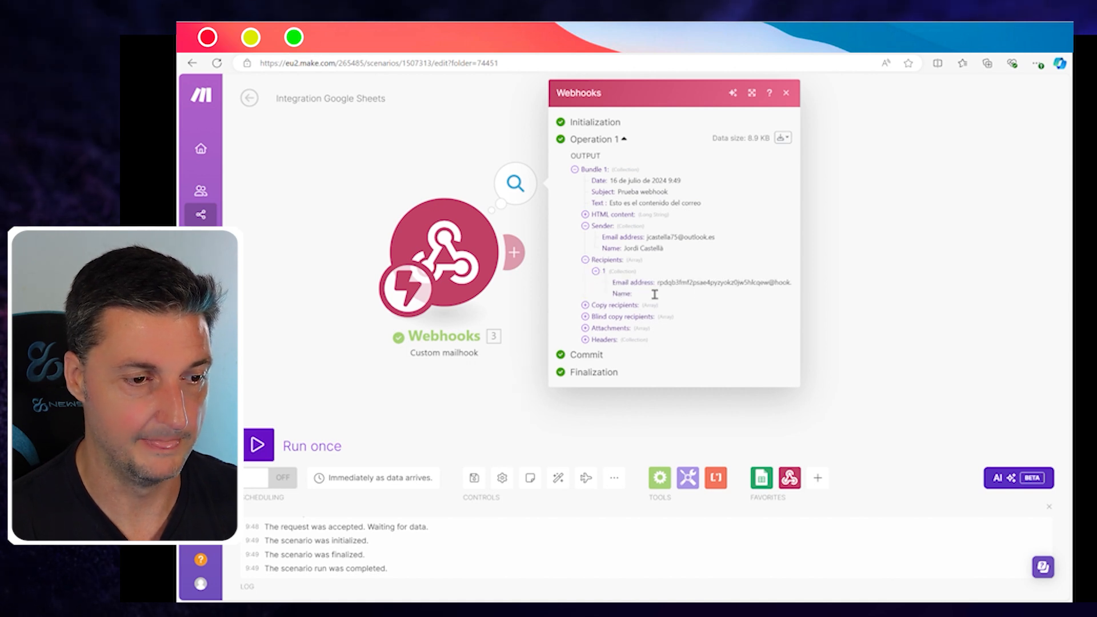
click(592, 308)
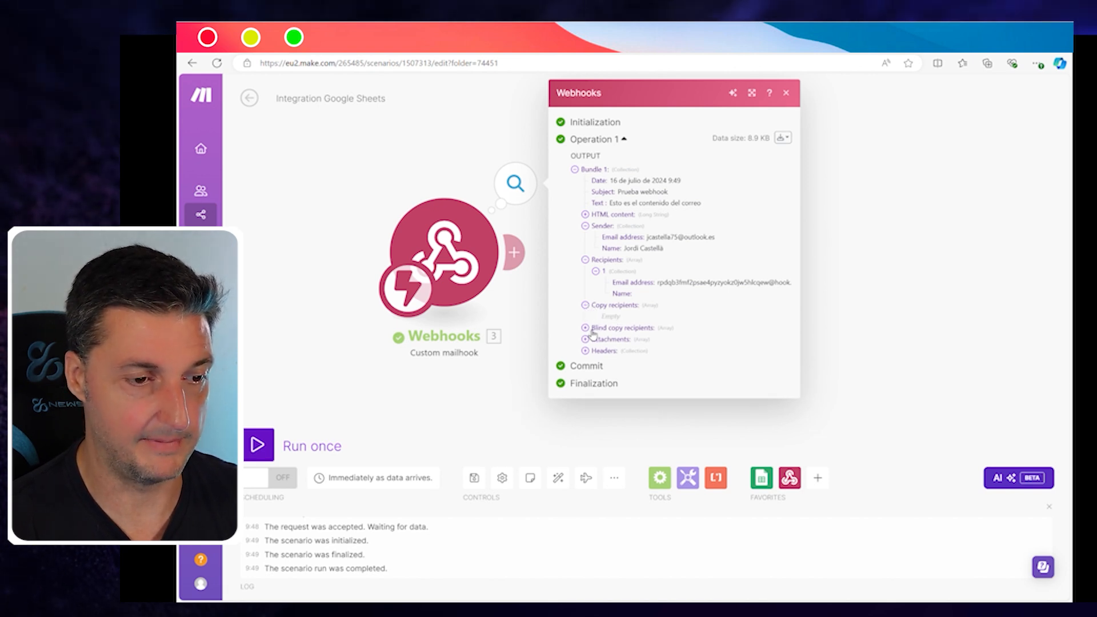
Step: Expand the Blind copy recipients and the PDF attachment's data, then switch to Google Sheets
click(587, 328)
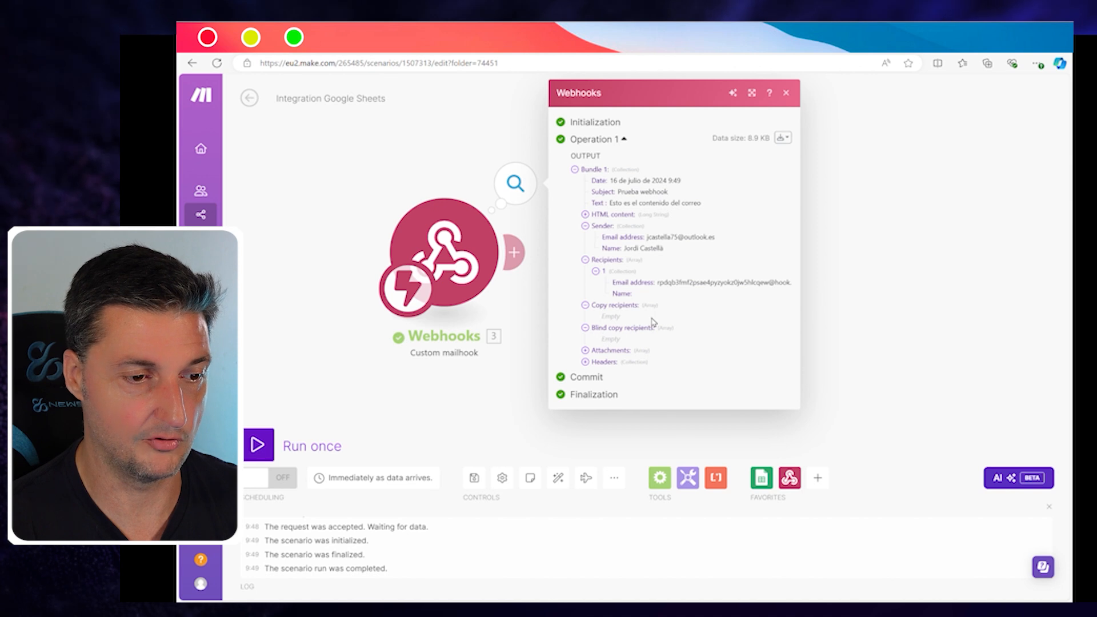
click(587, 352)
click(597, 363)
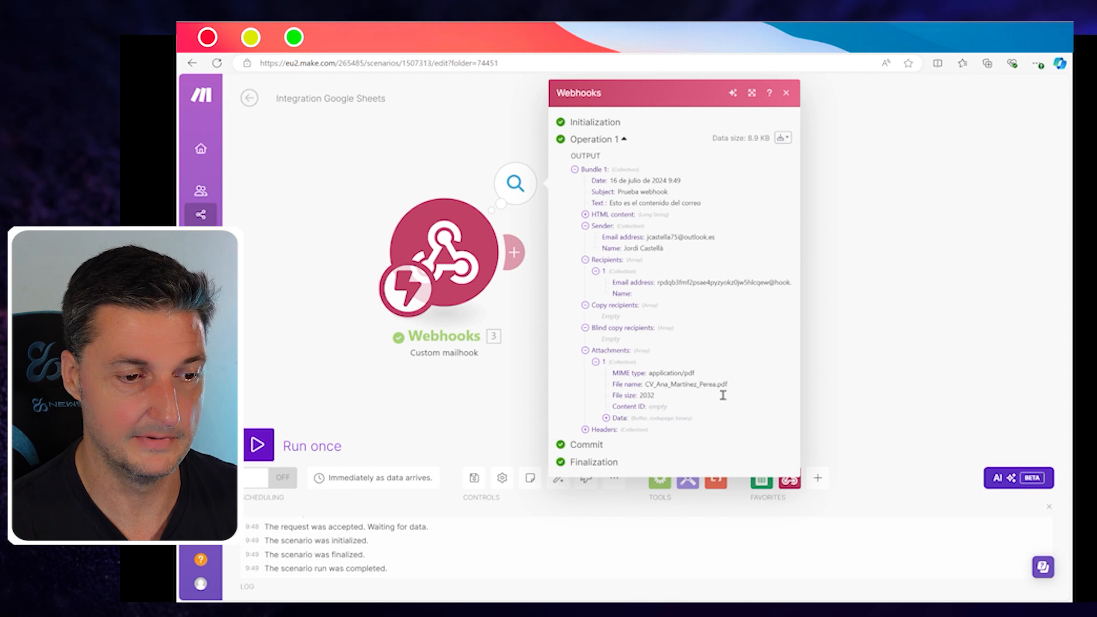
click(607, 418)
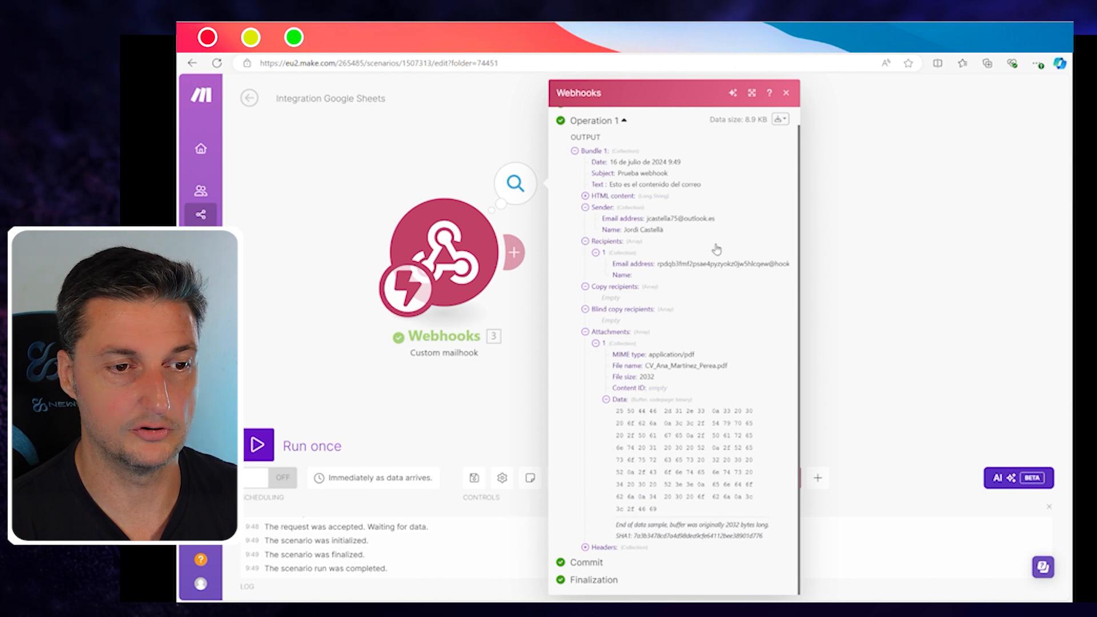
click(787, 93)
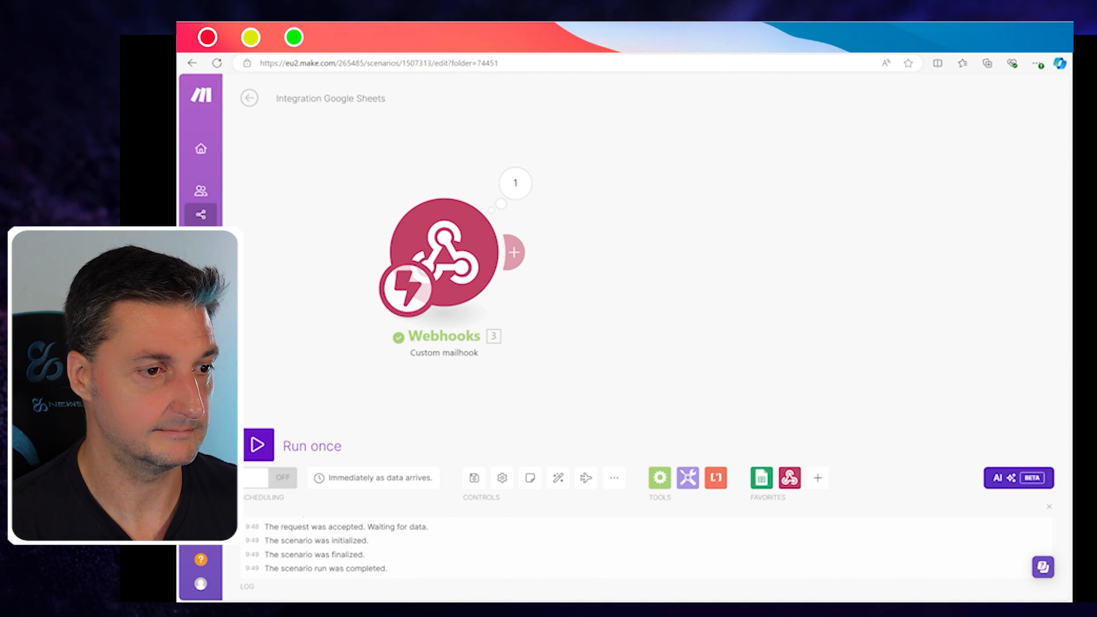
click(394, 43)
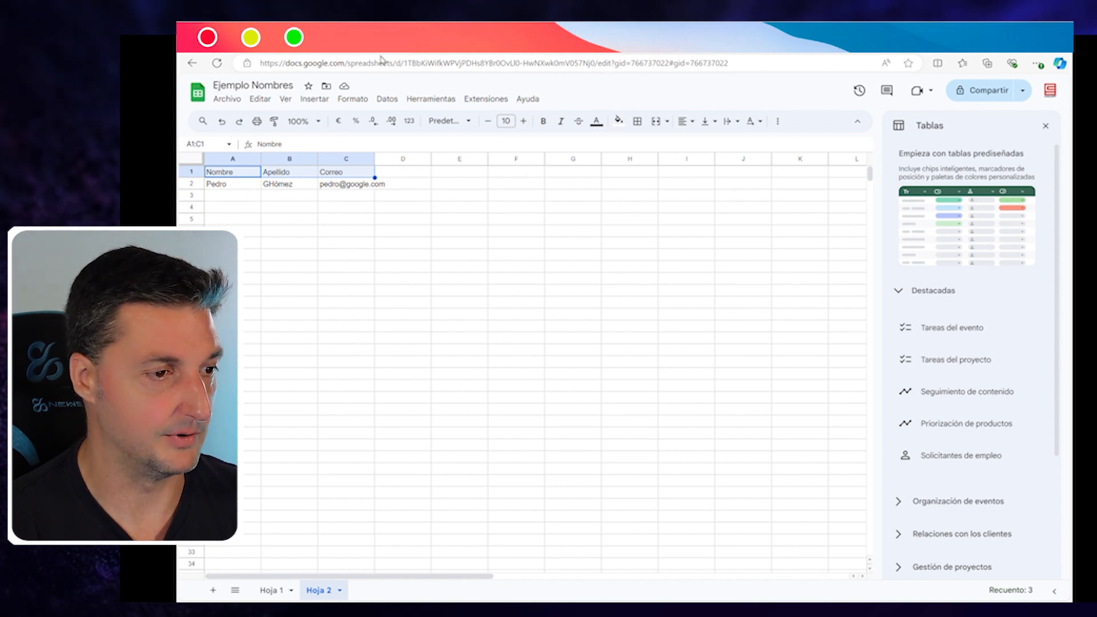
Step: Switch back from the spreadsheet to the Make scenario
click(265, 48)
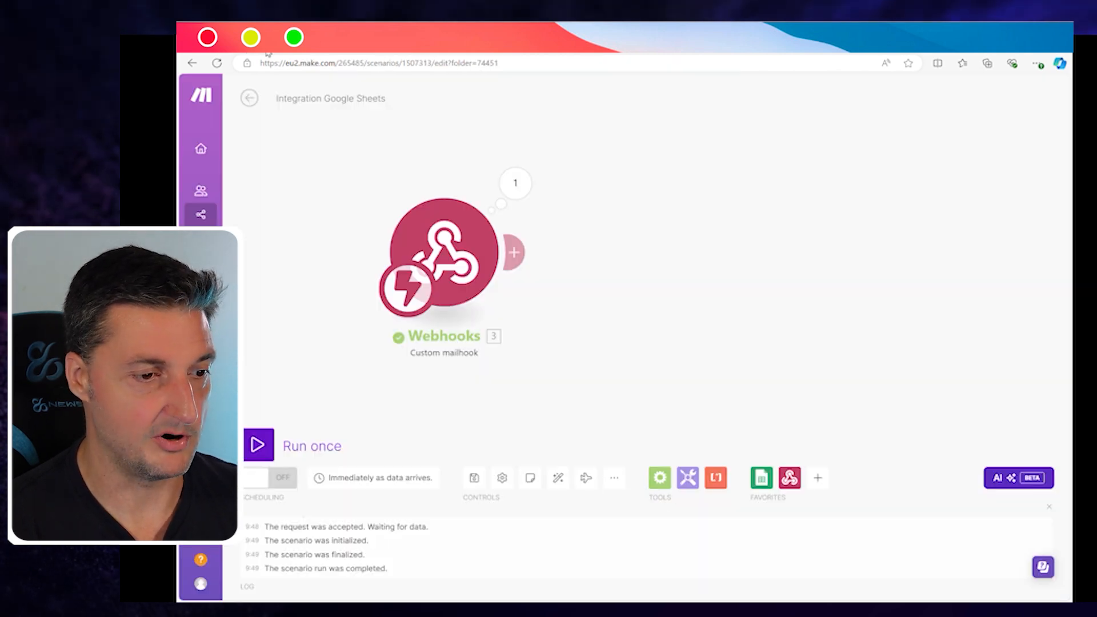
Step: Add a Google Sheets Add a Row module after the mailhook, targeting Ejemplo Nombres, sheet Hoja 1
click(521, 254)
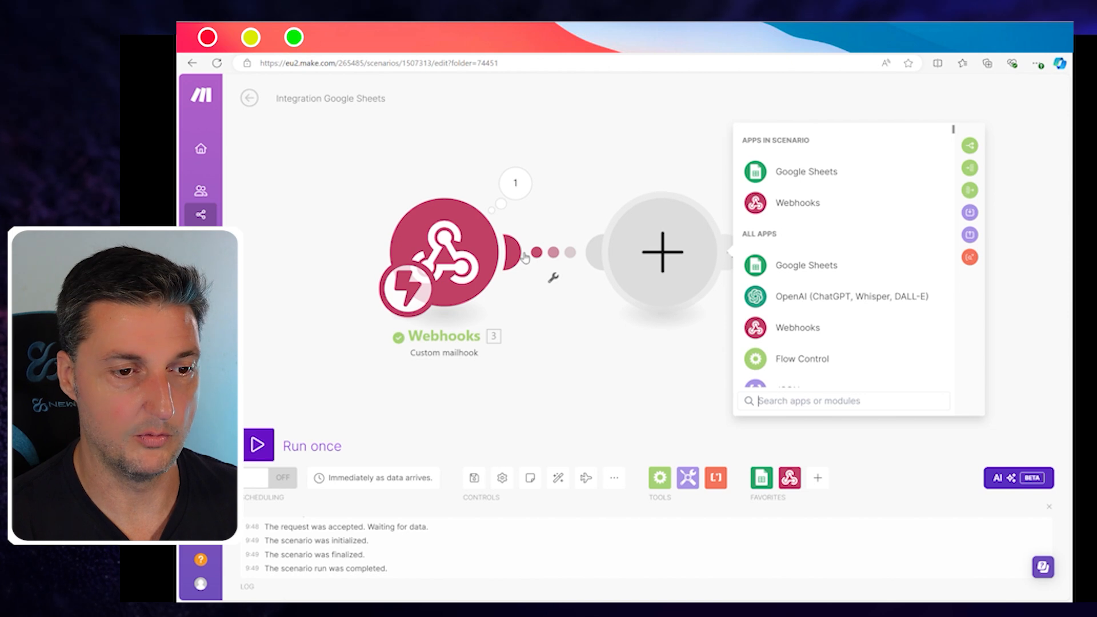
click(810, 171)
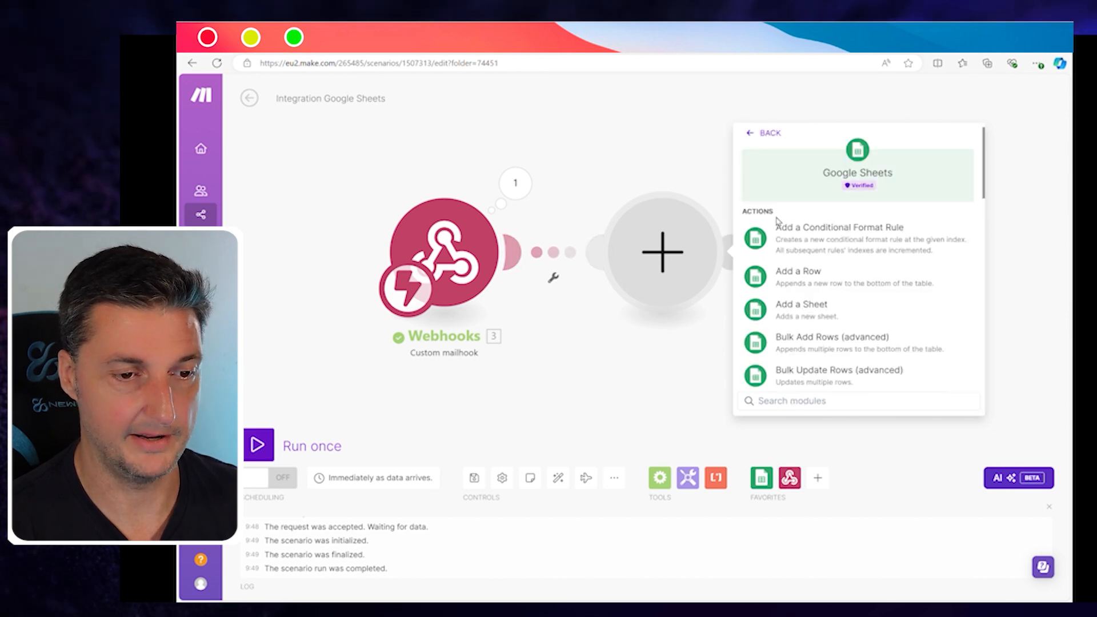
click(805, 278)
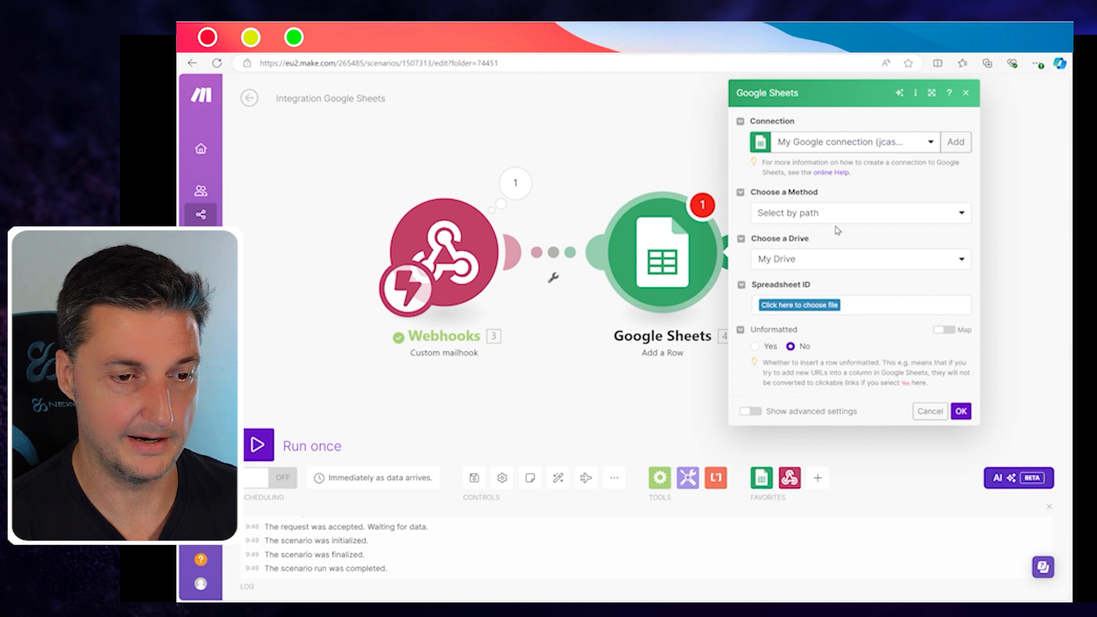
click(812, 307)
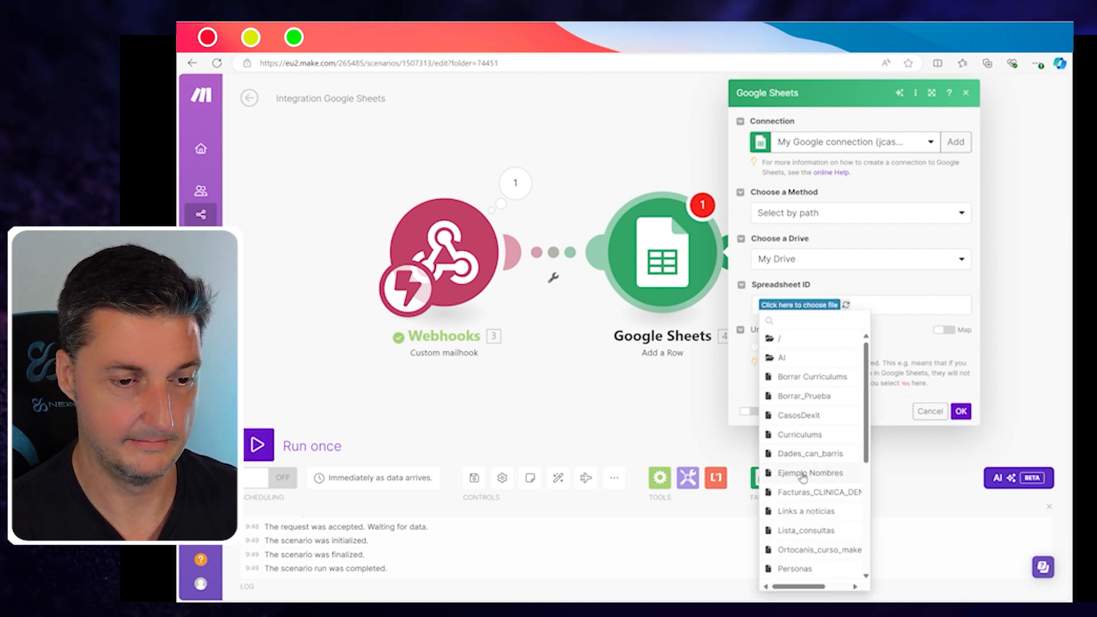
click(802, 474)
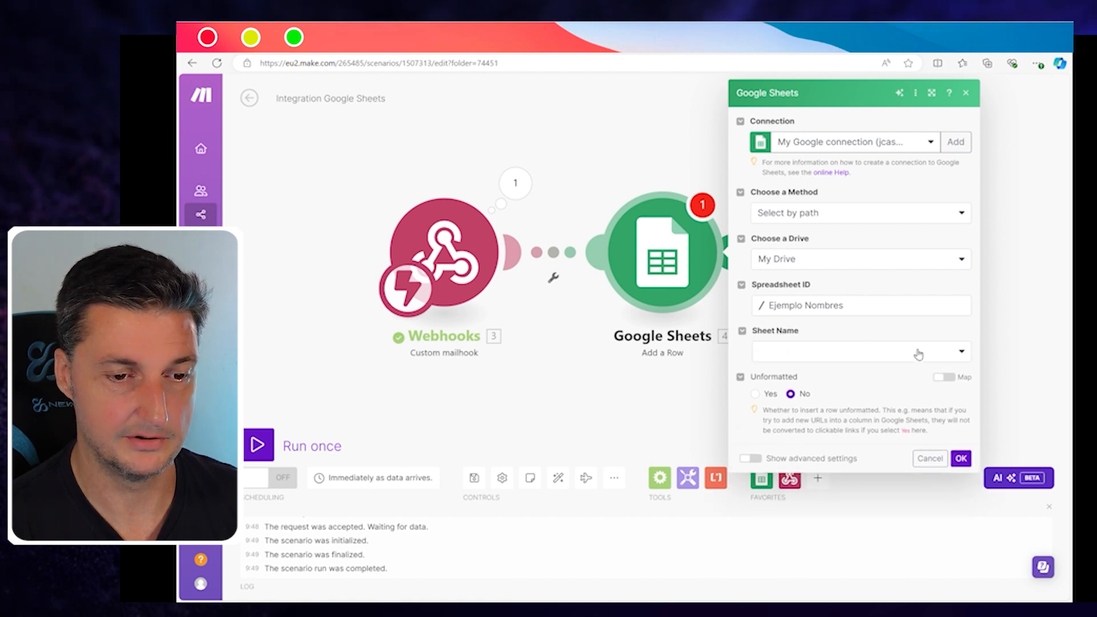
click(918, 355)
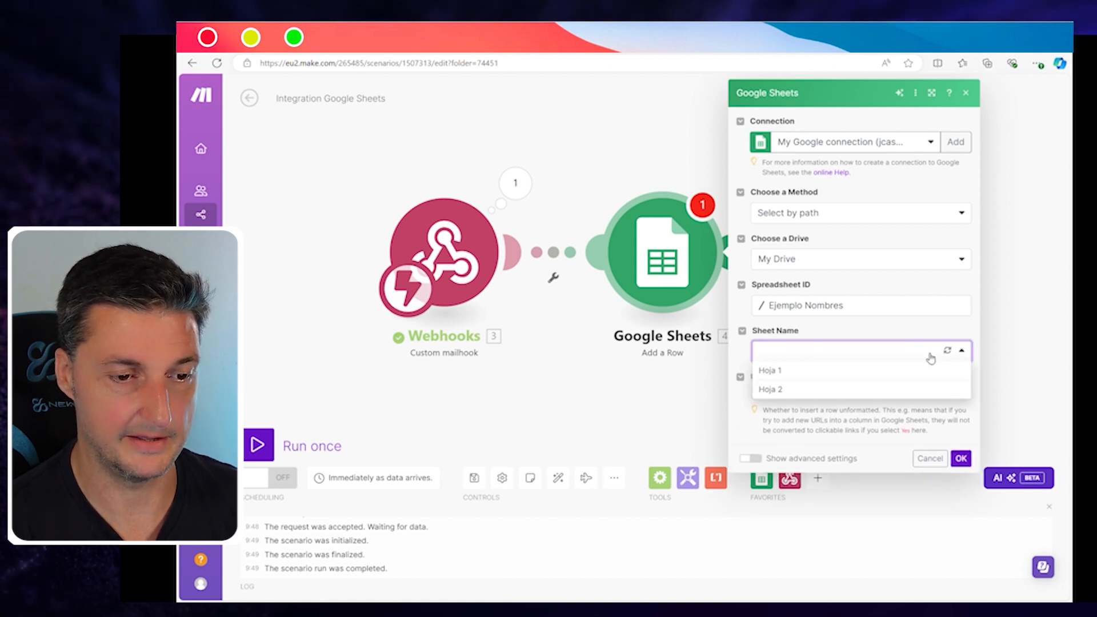
click(775, 371)
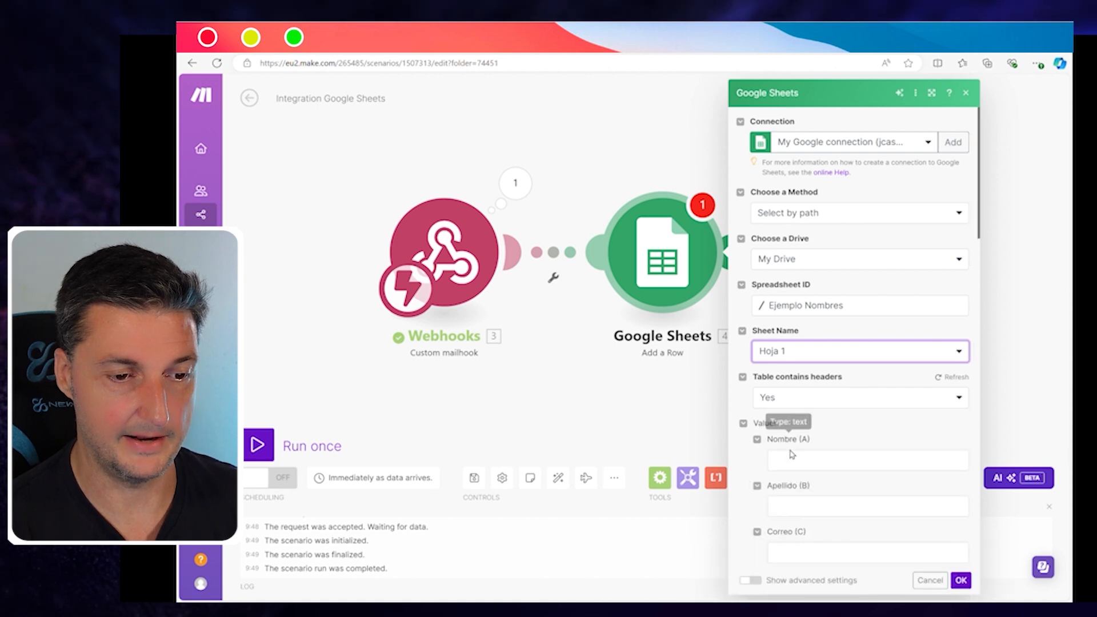
Step: Map the sender's name to Nombre (A) and email address to Correo (C), then save
click(798, 464)
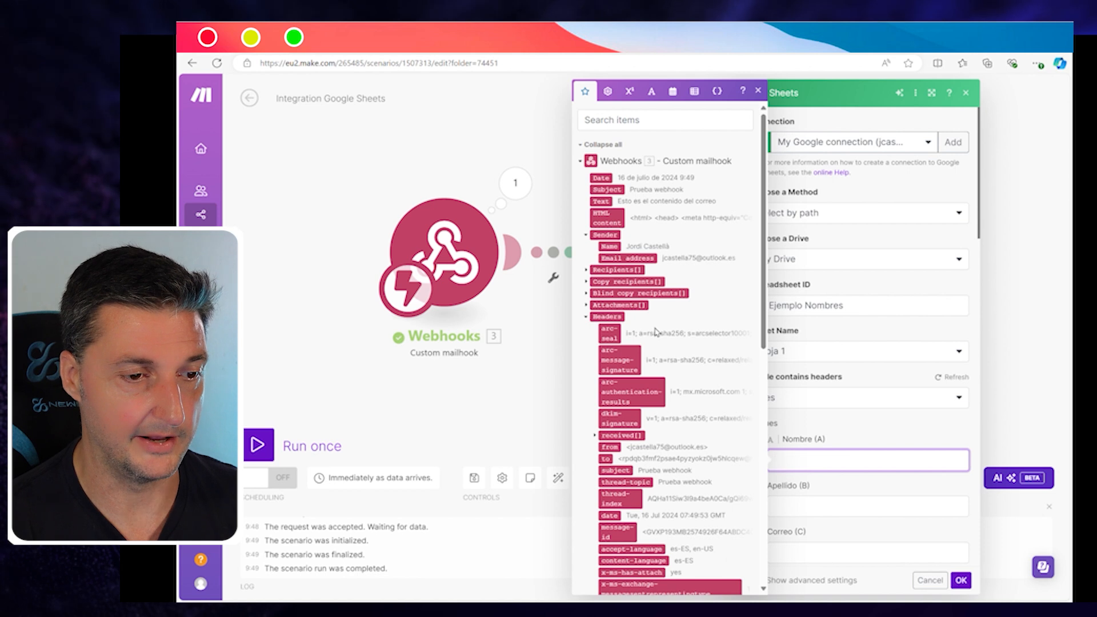
click(609, 246)
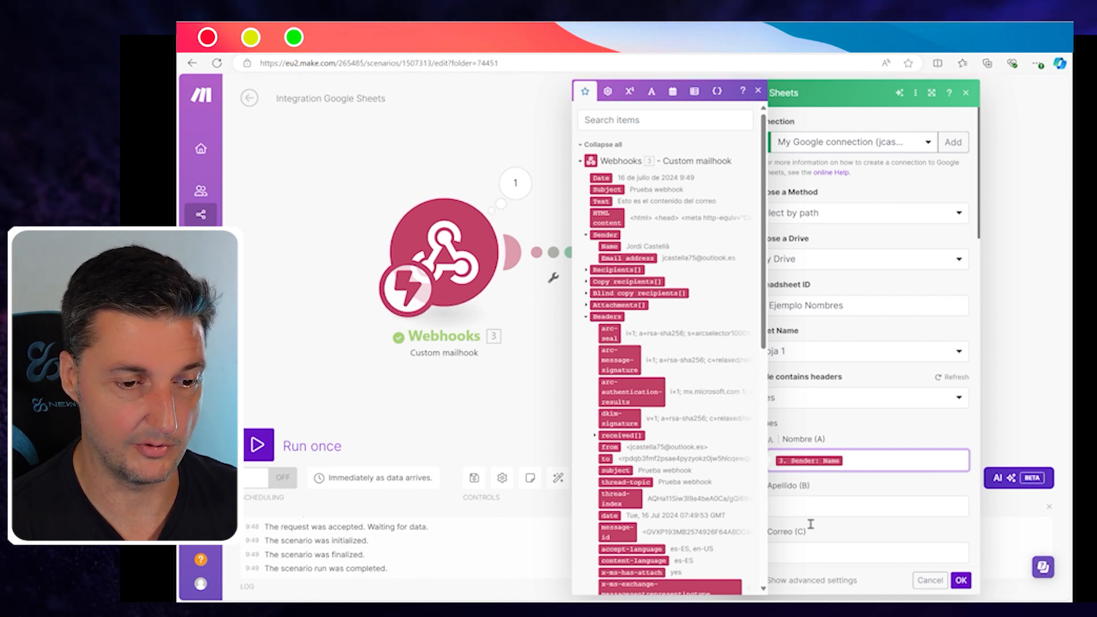
click(808, 557)
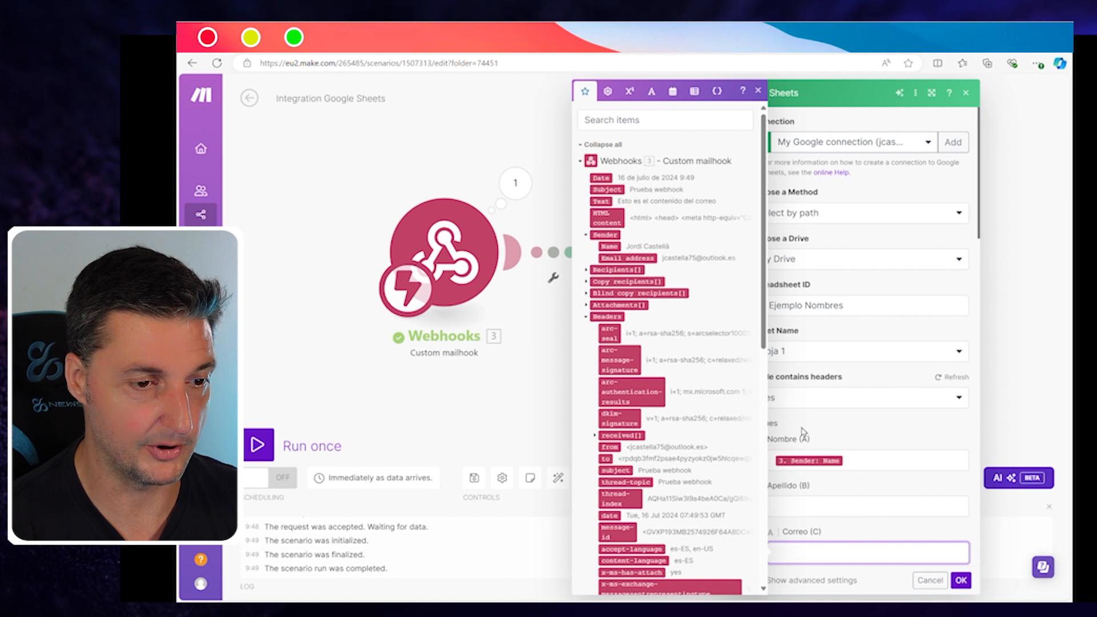
click(628, 258)
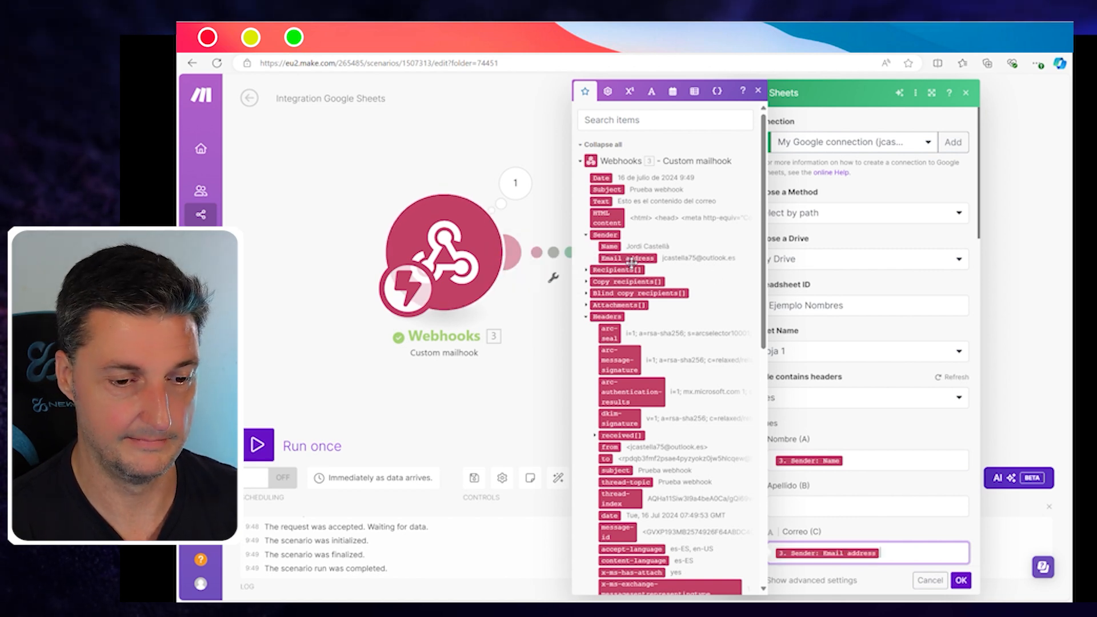
click(961, 580)
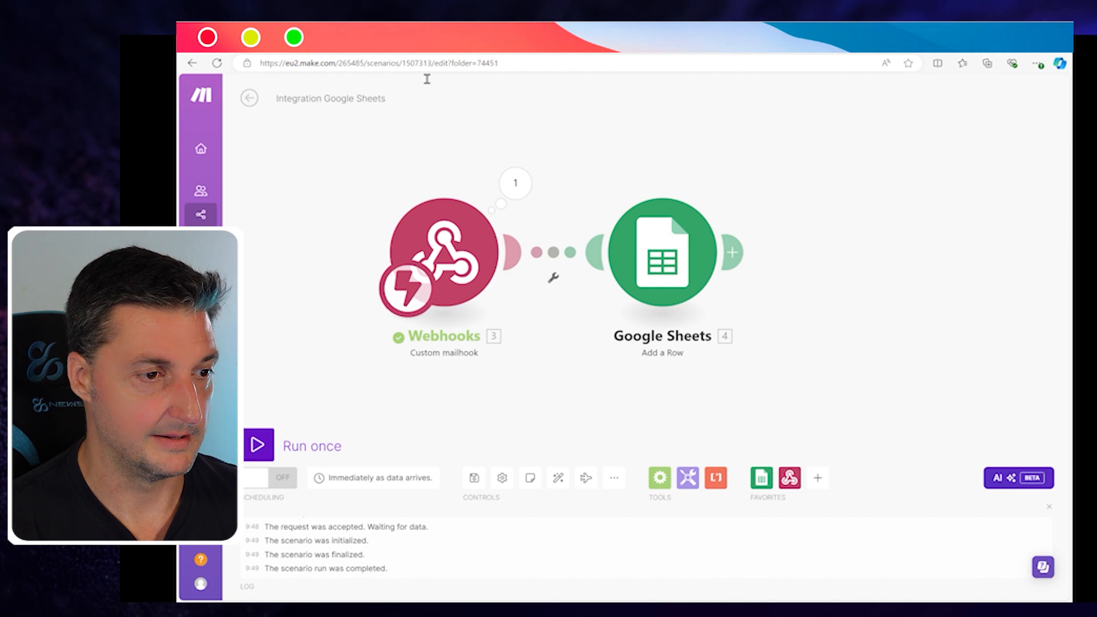
Step: Glance at the Ejemplo Nombres spreadsheet, then run the Make scenario once
click(411, 40)
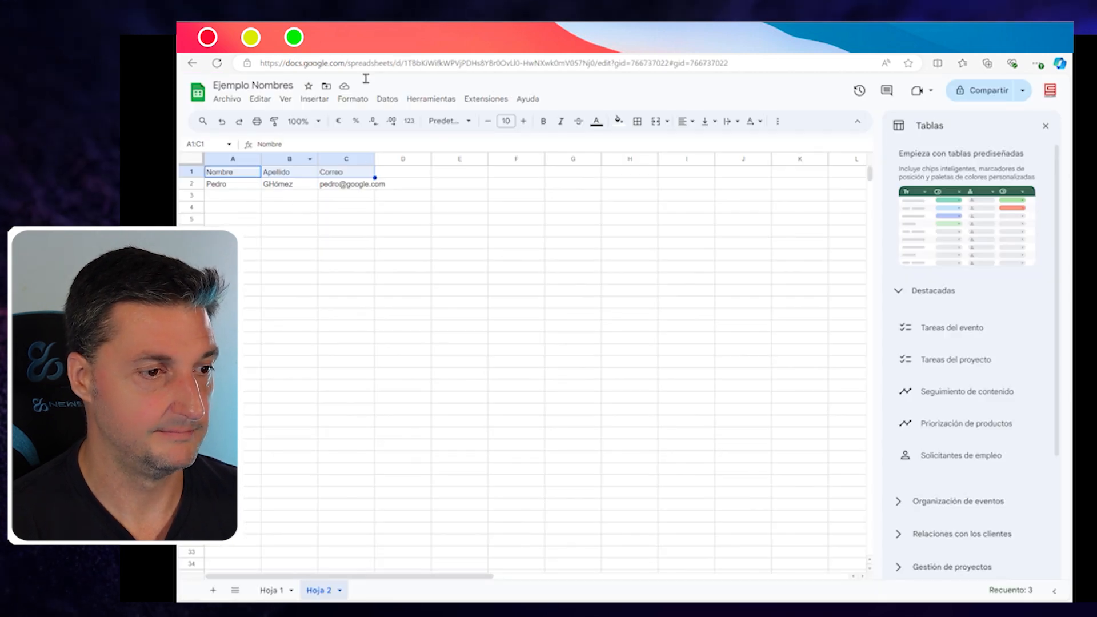
click(263, 45)
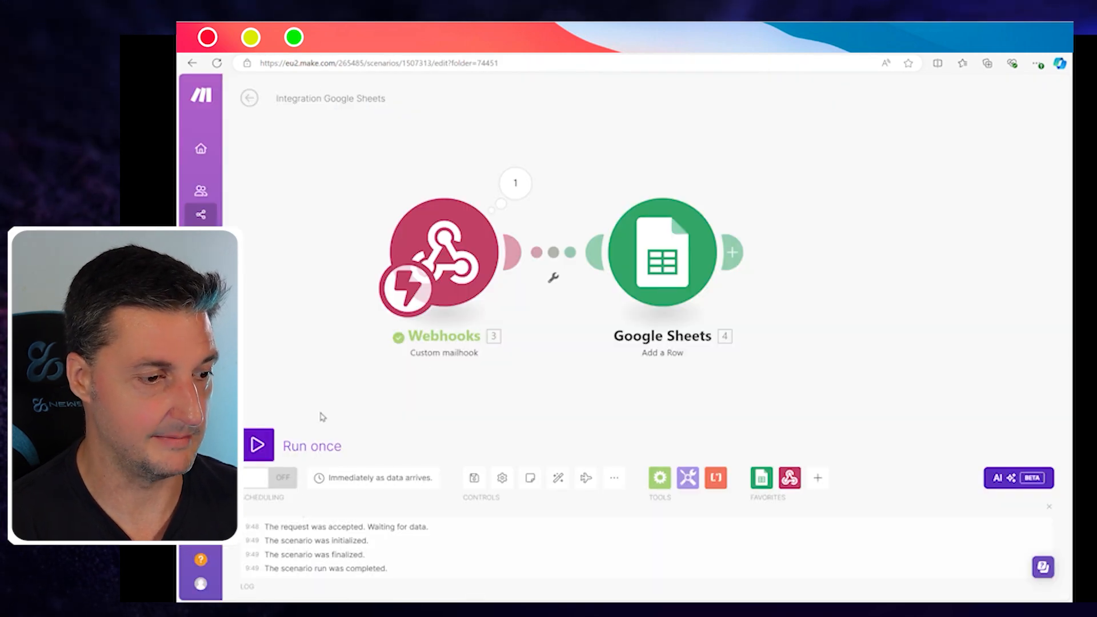
click(323, 446)
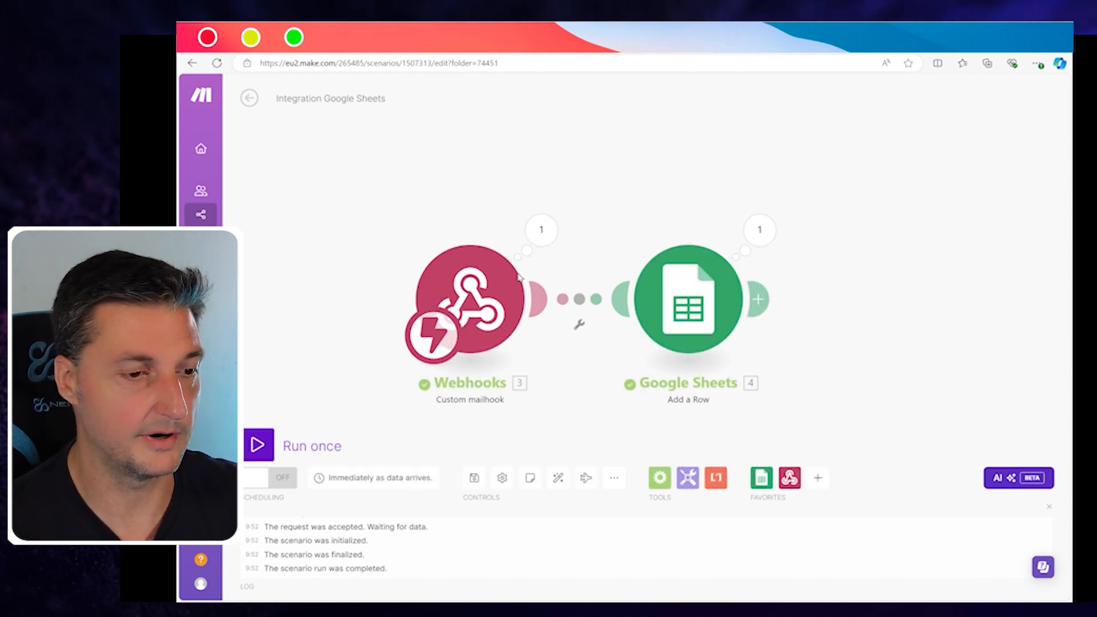
Step: Review the mailhook's received data and the Add a Row result reporting row 4 of Hoja 1
click(541, 230)
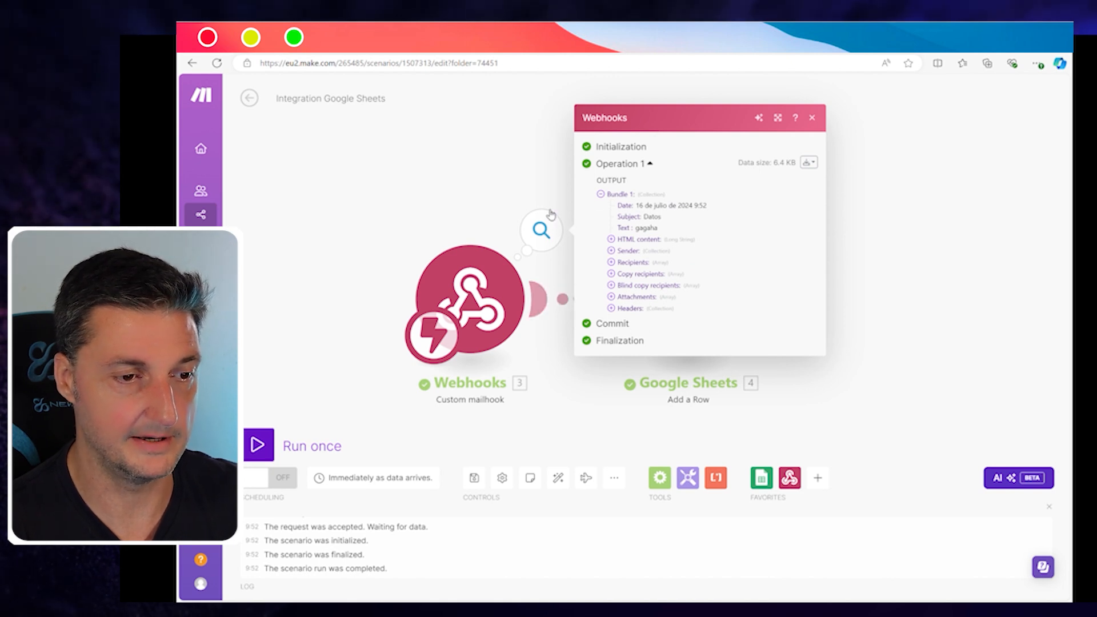
click(504, 189)
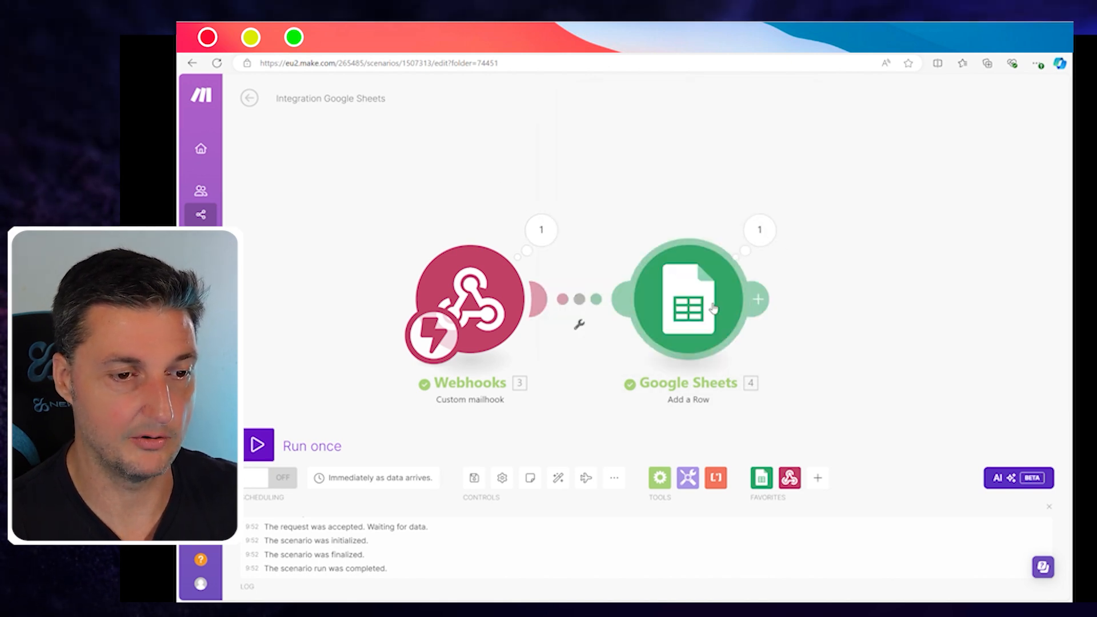
click(758, 235)
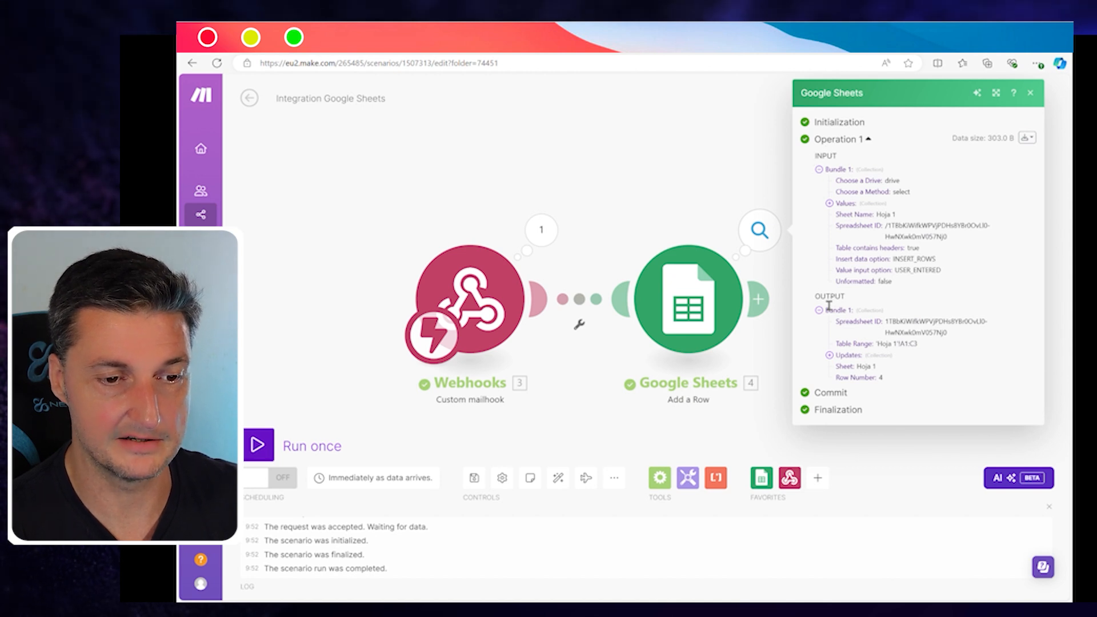
click(831, 356)
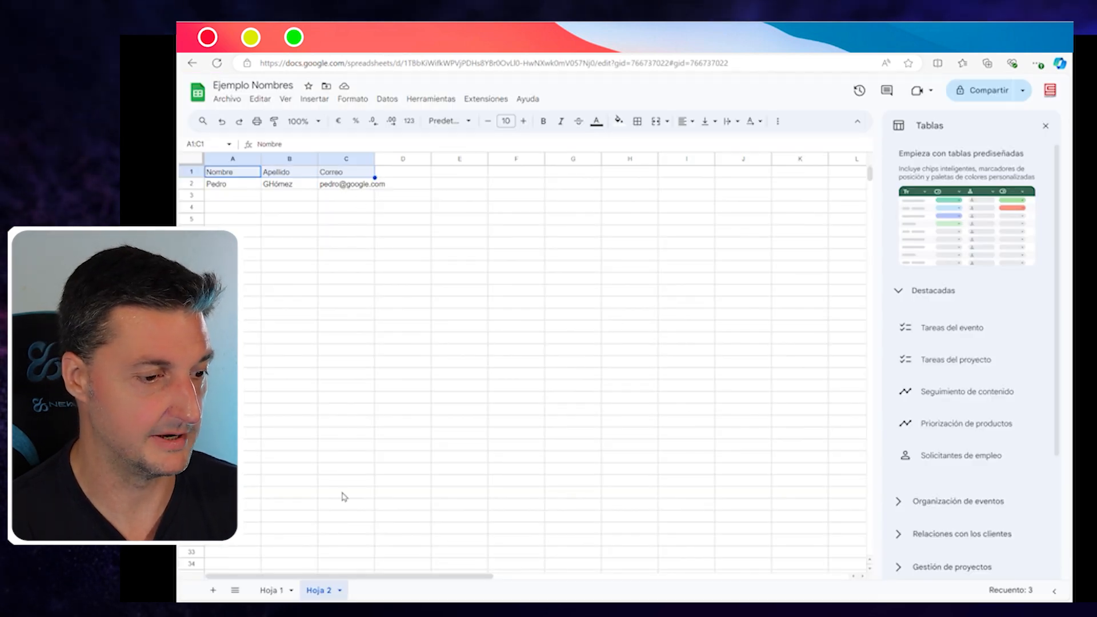
Step: Check the new fourth row with the sender's name and email on Hoja 1, then return to Make
click(271, 590)
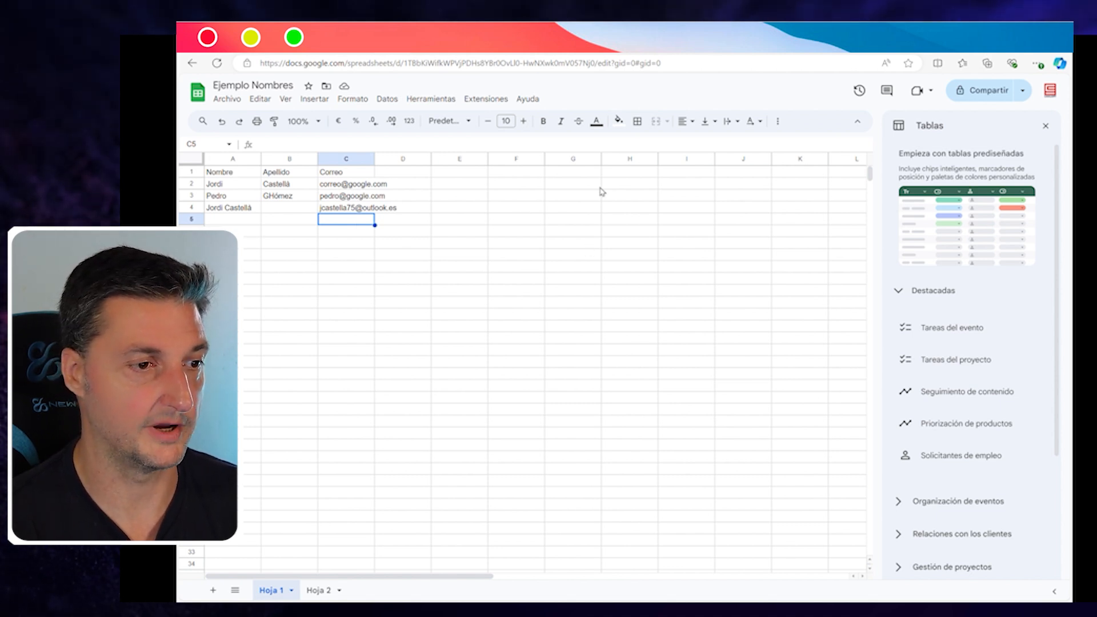
click(374, 41)
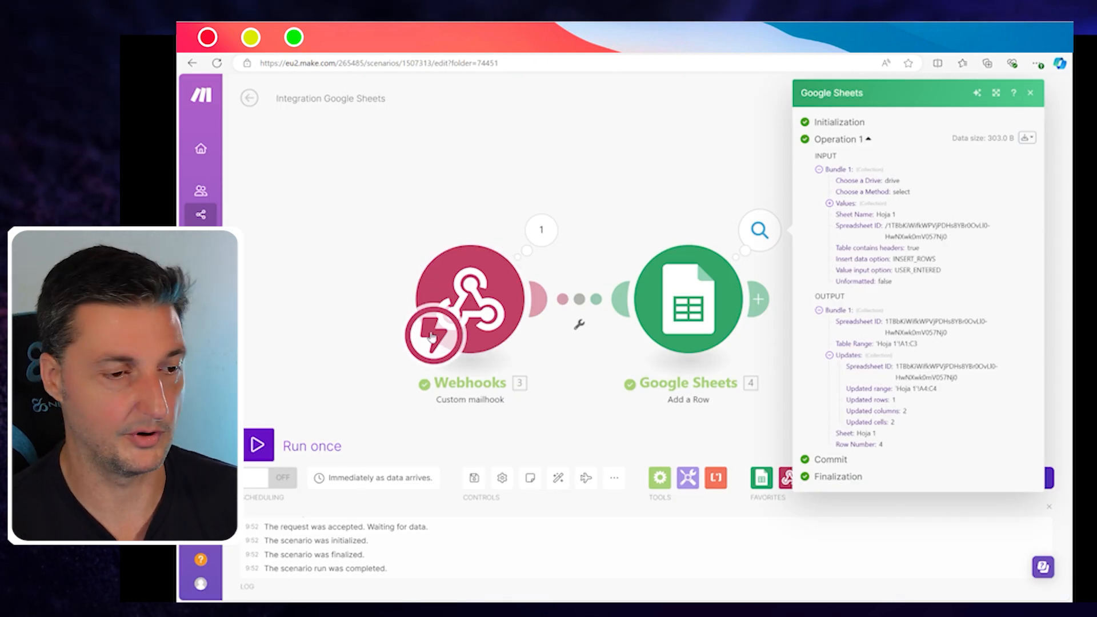
Step: Close the Google Sheets run details and auto-align the Custom mailhook and Add a Row modules side by side
click(1031, 94)
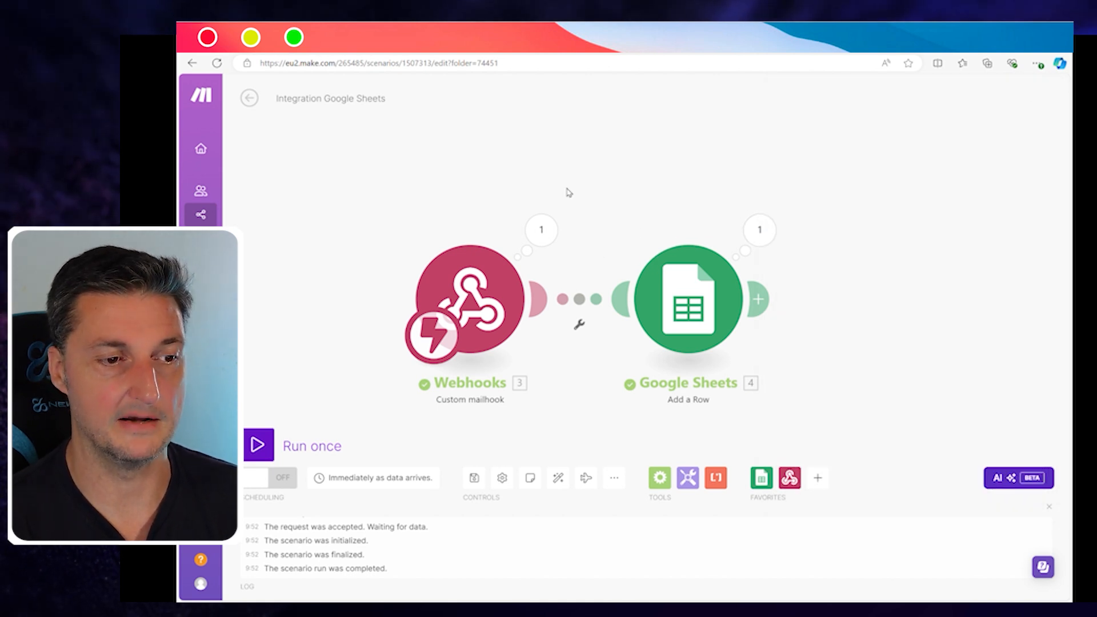
scroll(445, 178, down, 1)
drag(441, 194, 481, 170)
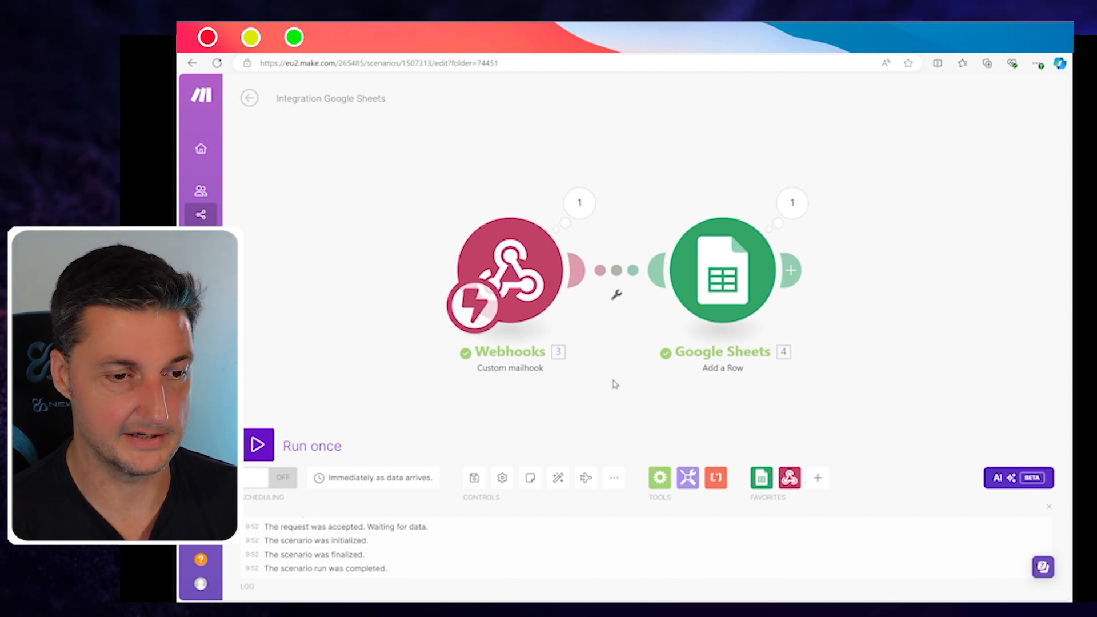
drag(726, 254, 808, 360)
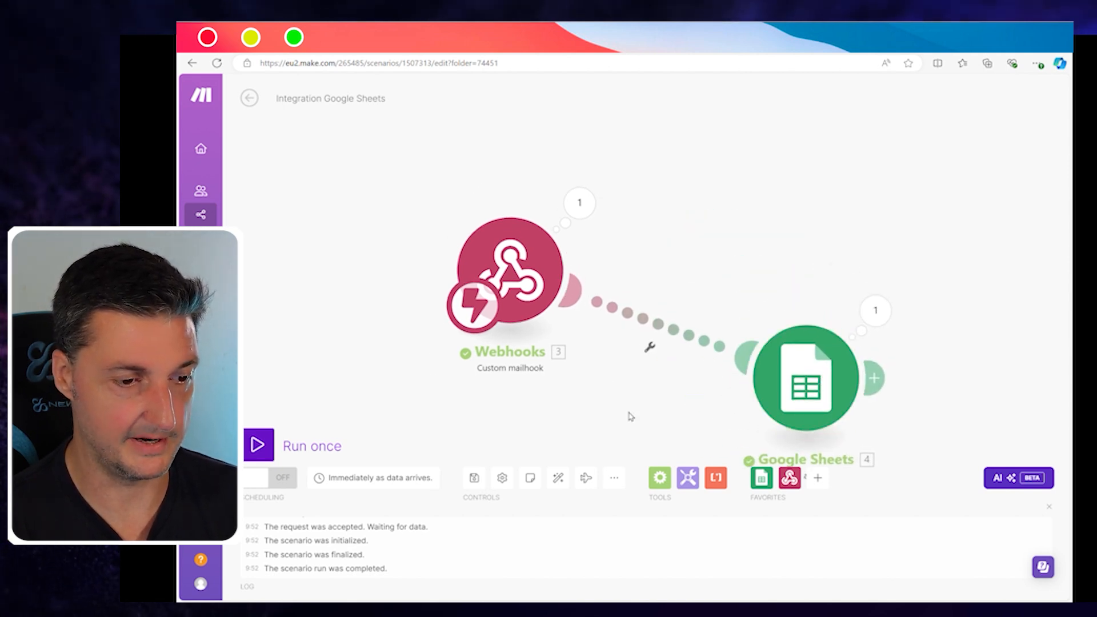
click(558, 479)
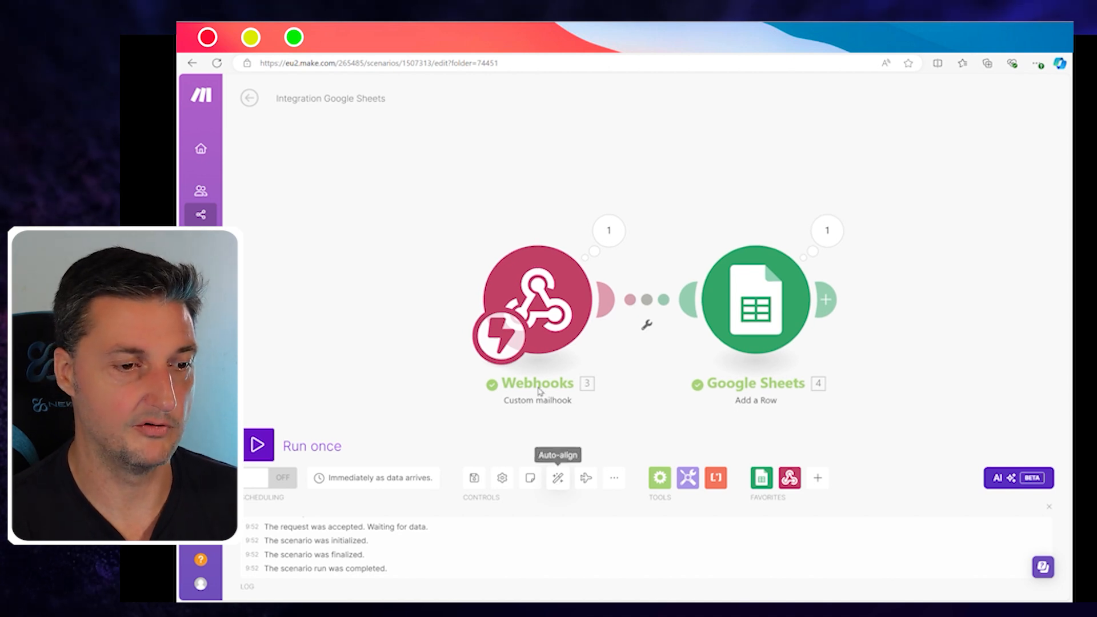
Step: Recentre the scenario and play the Explain flow animation of data moving between modules
drag(708, 202, 686, 183)
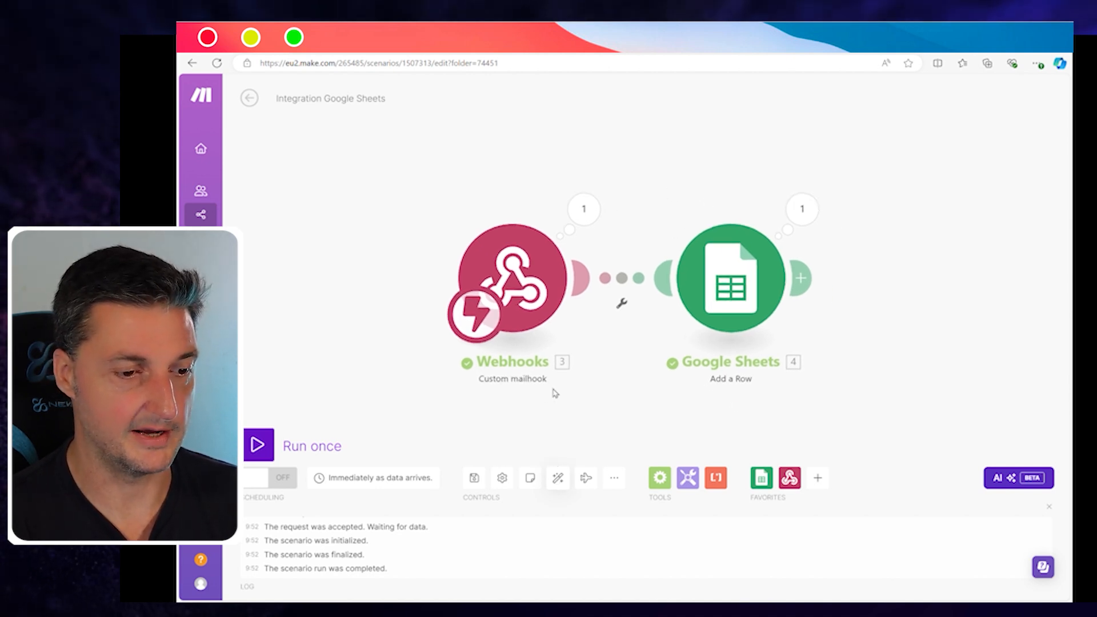
click(589, 483)
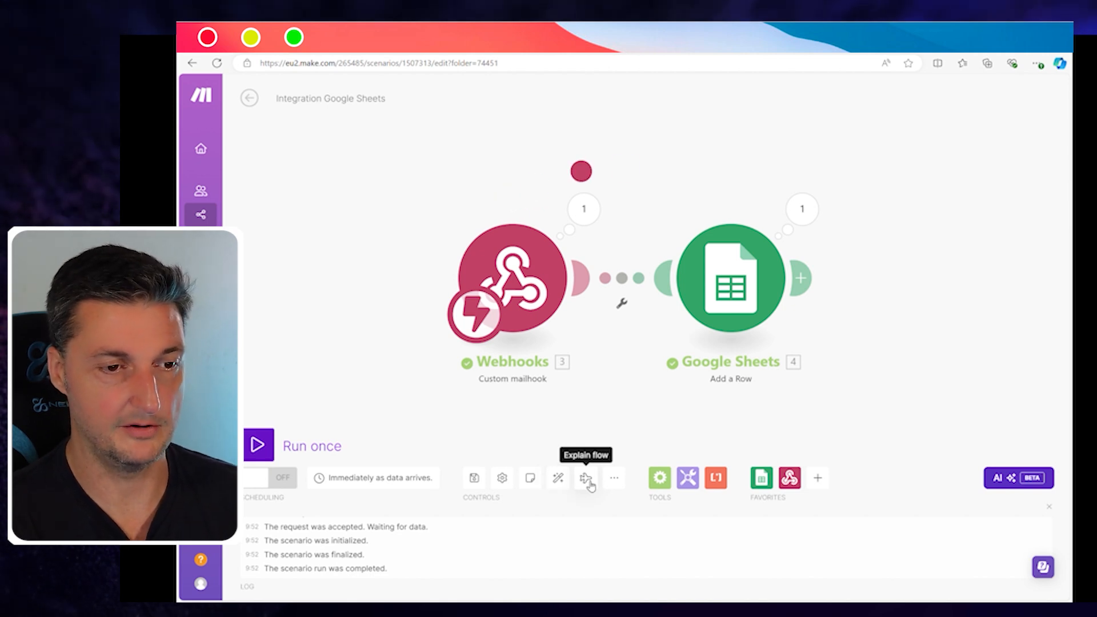